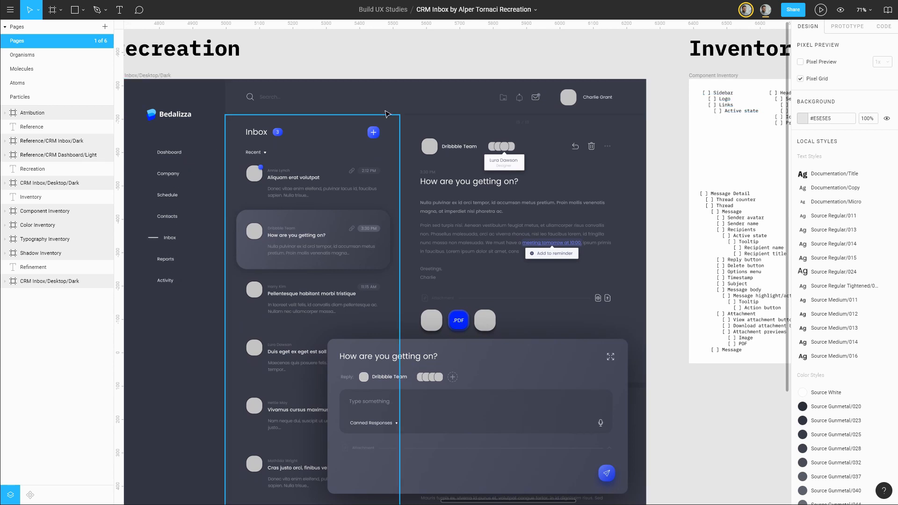
- Examine the CRM Inbox recreation and its layers, the inventory checklists, and the file's local text and color styles
drag(749, 65, 415, 76)
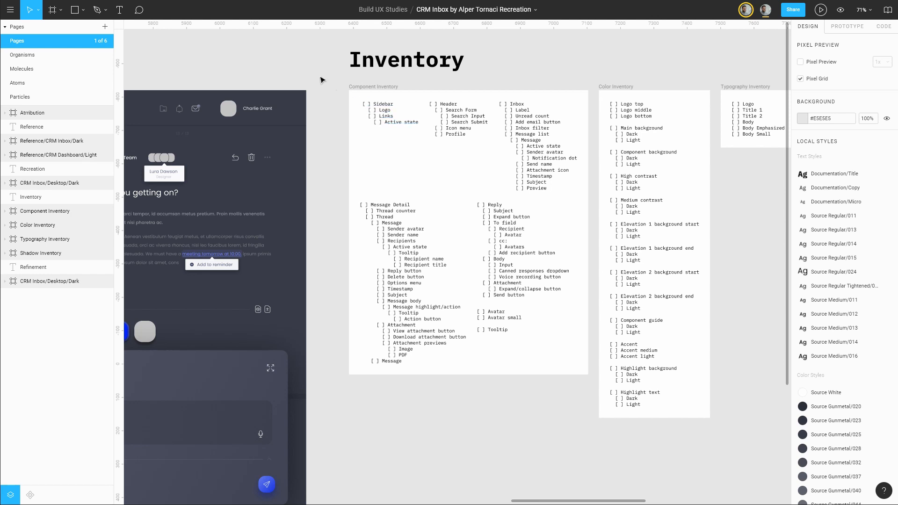
drag(260, 80, 587, 49)
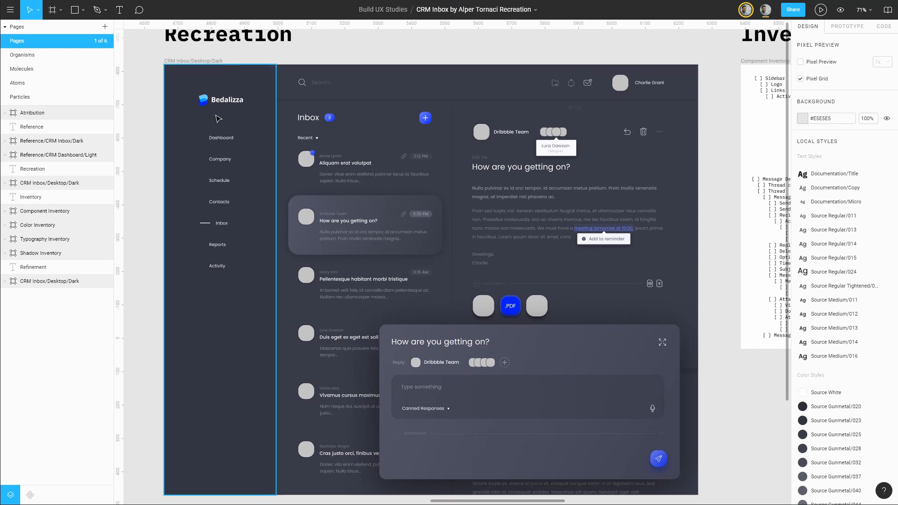
drag(733, 135, 401, 165)
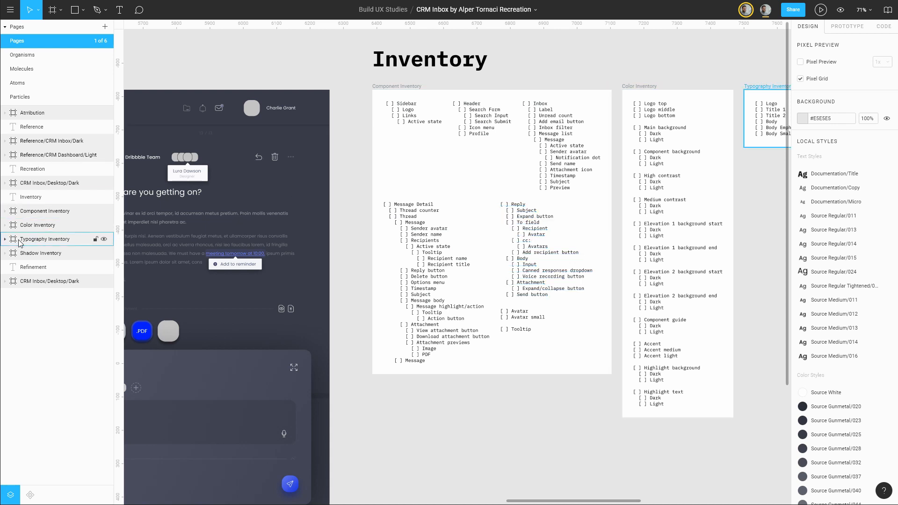
click(5, 183)
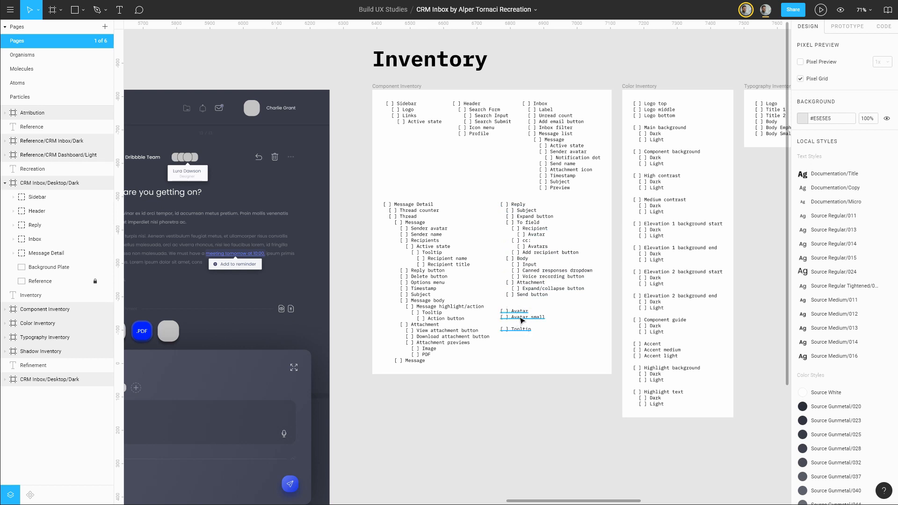
drag(358, 206, 572, 205)
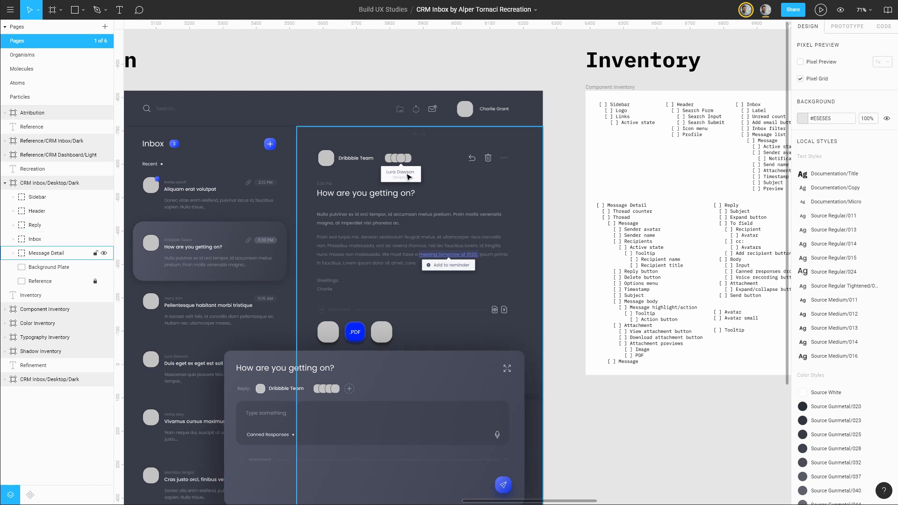
scroll(443, 267, right, 8)
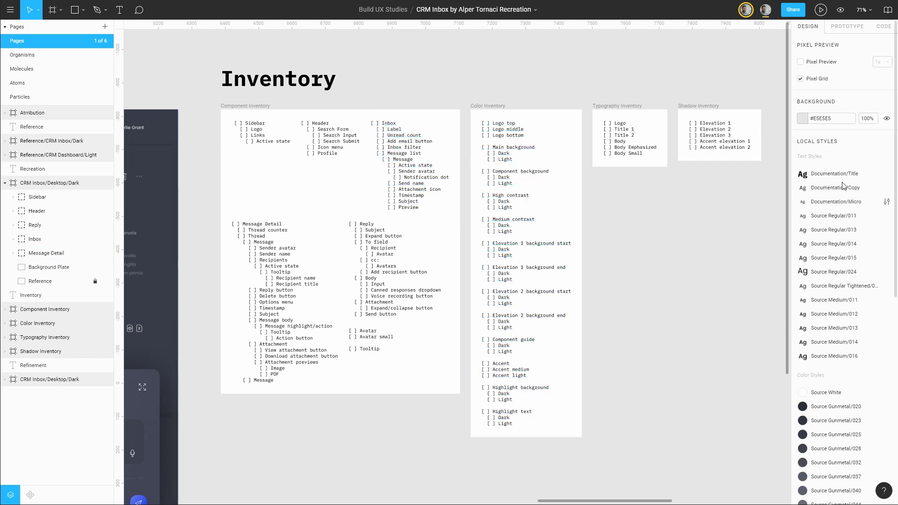
scroll(839, 204, down, 5)
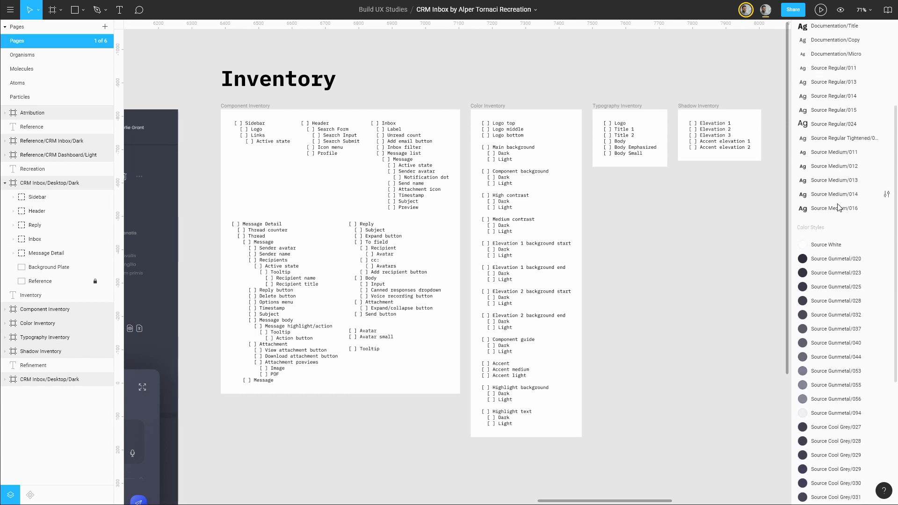
scroll(838, 204, down, 3)
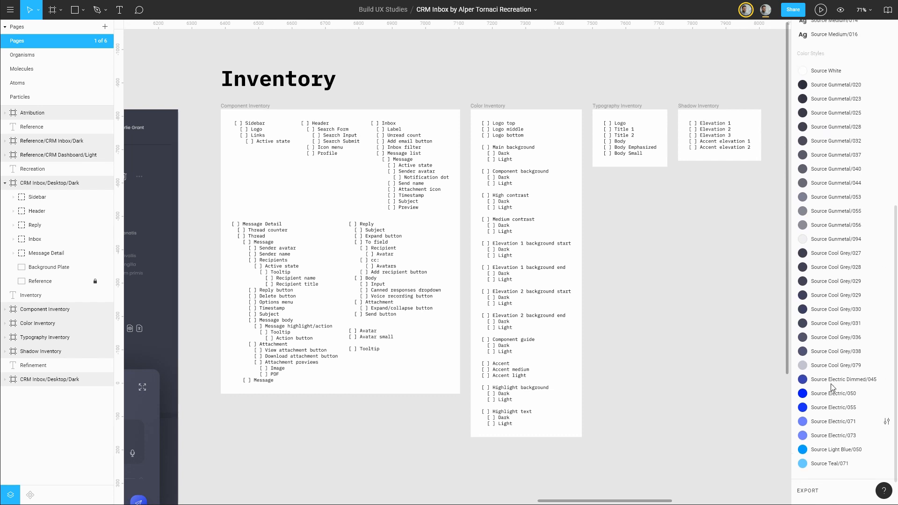
scroll(832, 387, up, 1)
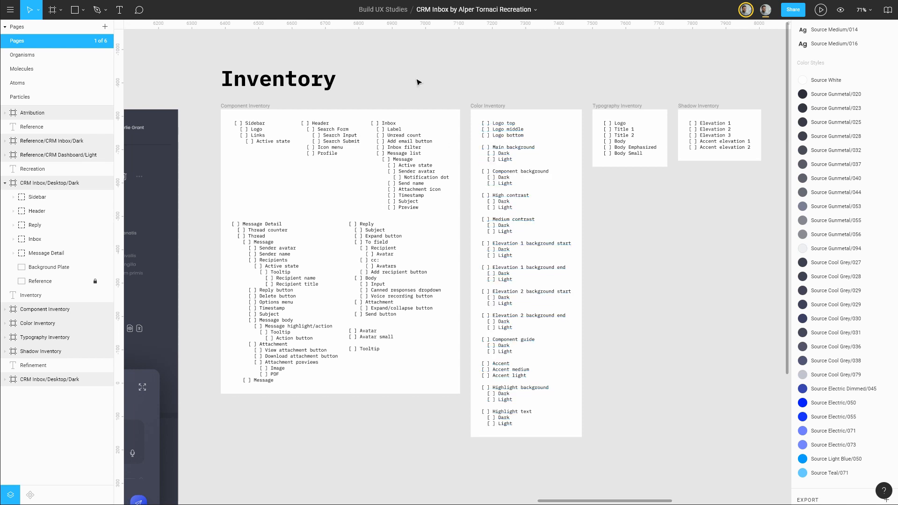
- Compare the recreated inbox's message detail and reply areas with the component, color and typography inventories and the local text styles
drag(373, 98, 677, 77)
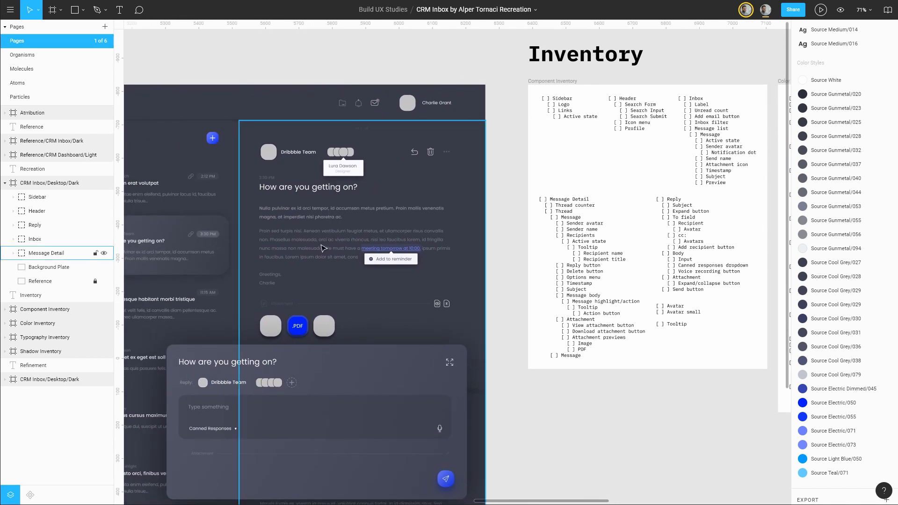
drag(768, 210, 542, 181)
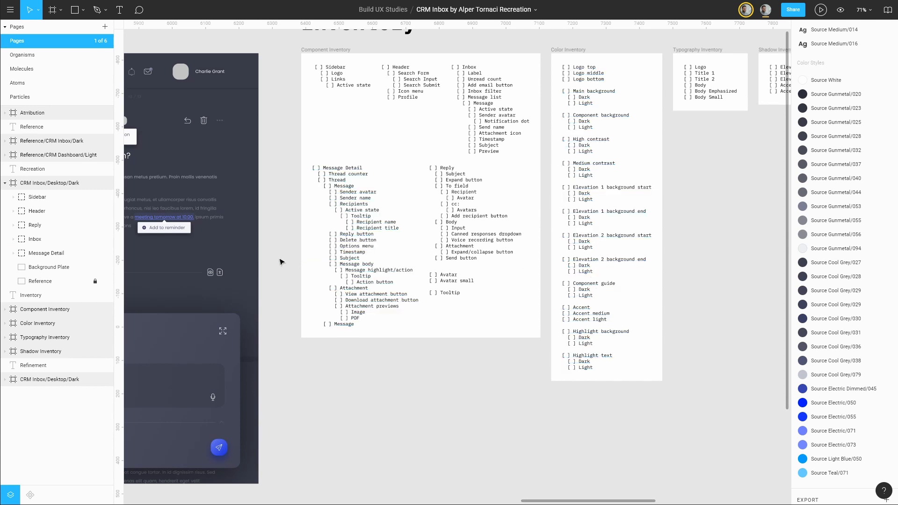
drag(276, 254, 630, 248)
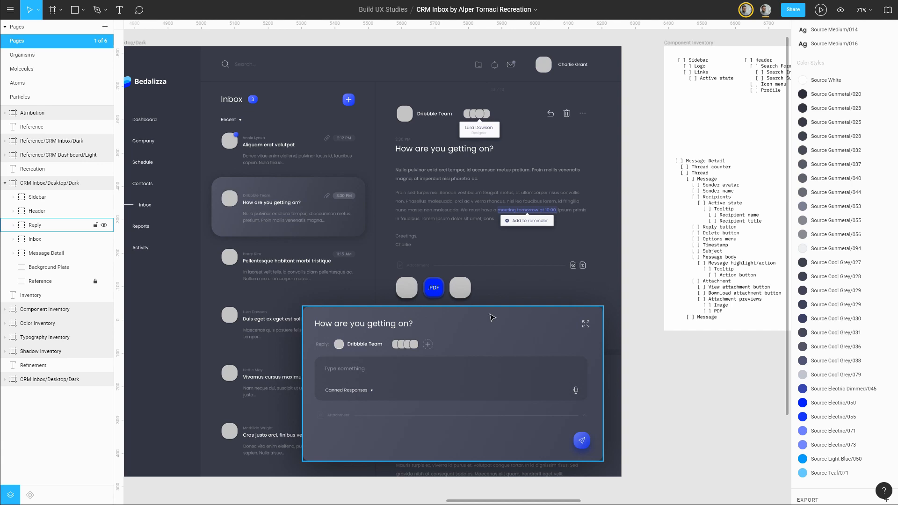
drag(777, 216, 389, 232)
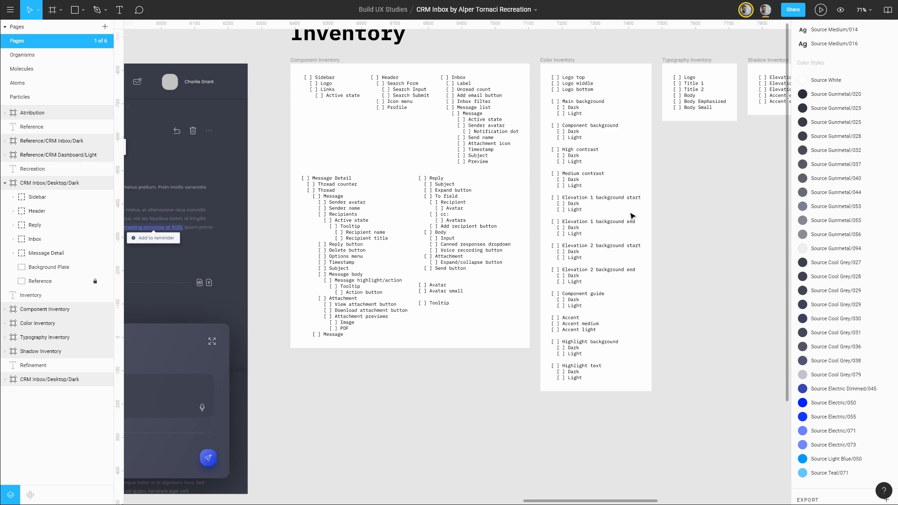
drag(745, 160, 539, 200)
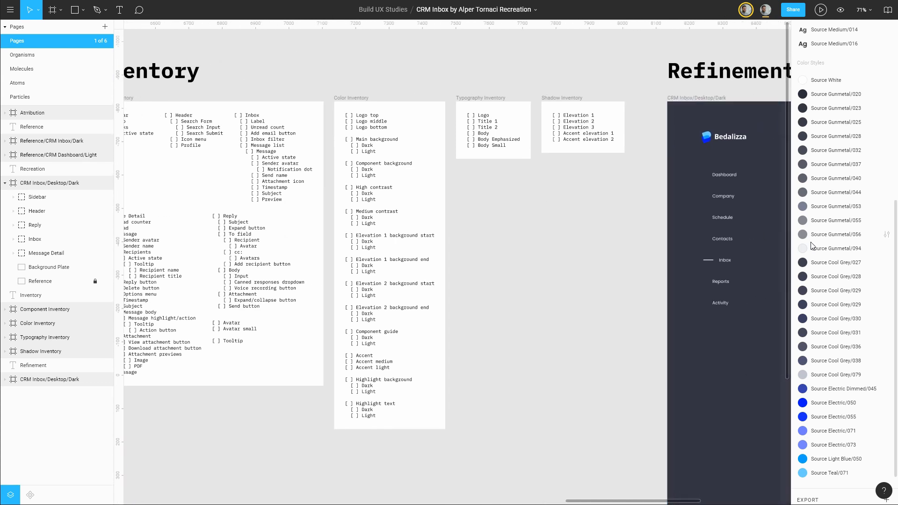
scroll(838, 254, up, 6)
scroll(838, 254, up, 1)
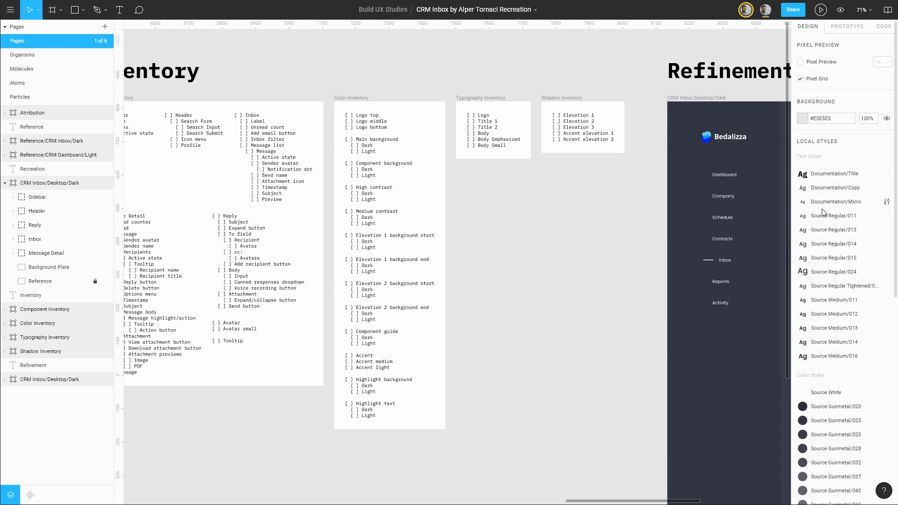
click(823, 218)
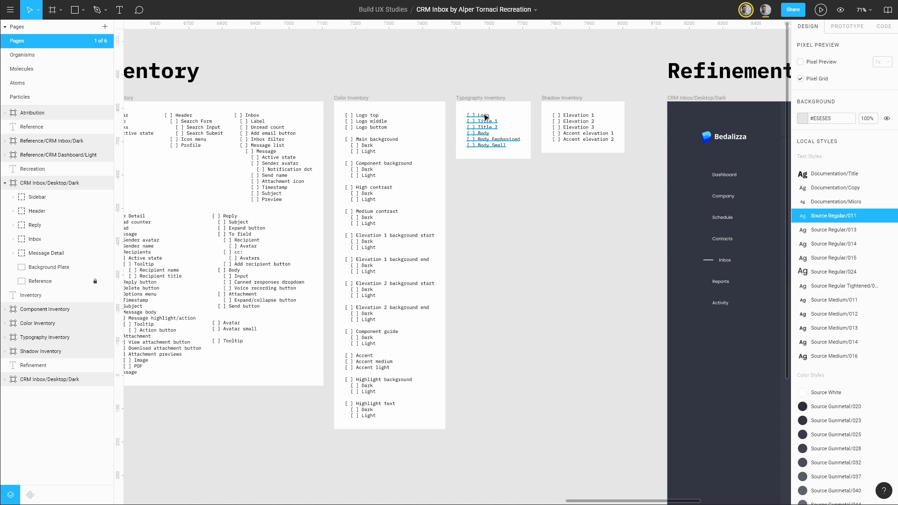
drag(725, 86, 402, 76)
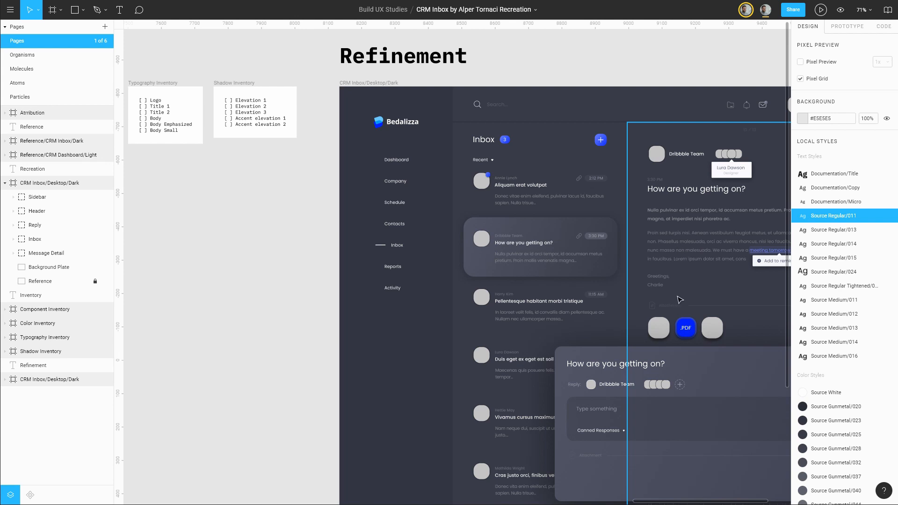
- Inspect the Refinement copy of the CRM Inbox frame, focusing on the attachment previews, reply panel and send button
scroll(676, 304, down, 2)
scroll(676, 304, right, 3)
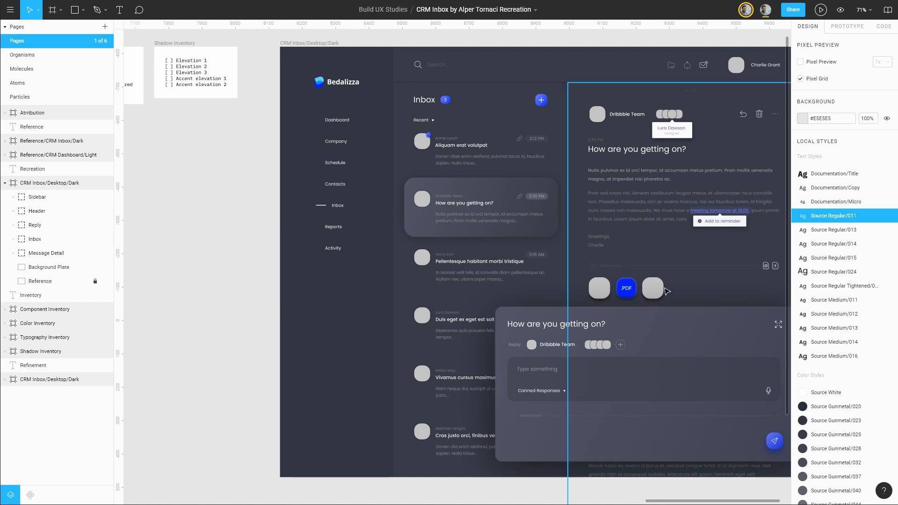
drag(711, 257, 597, 211)
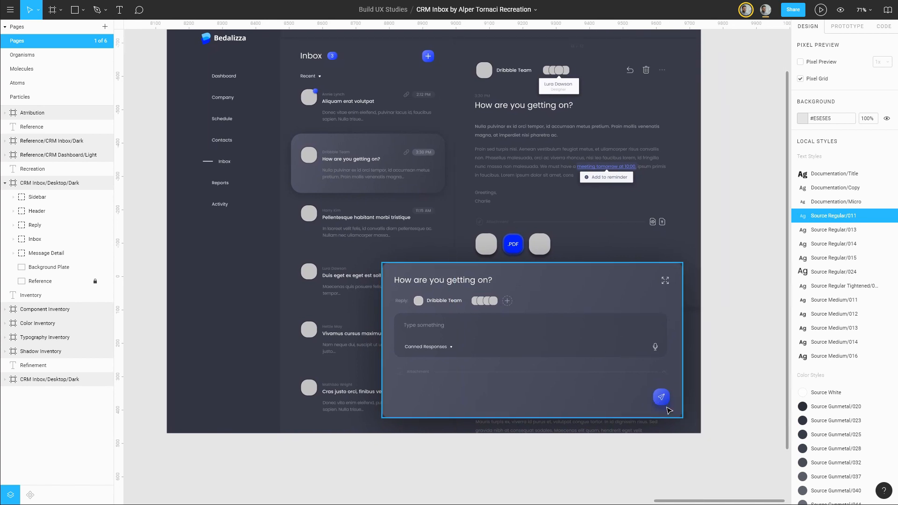
scroll(666, 407, up, 5)
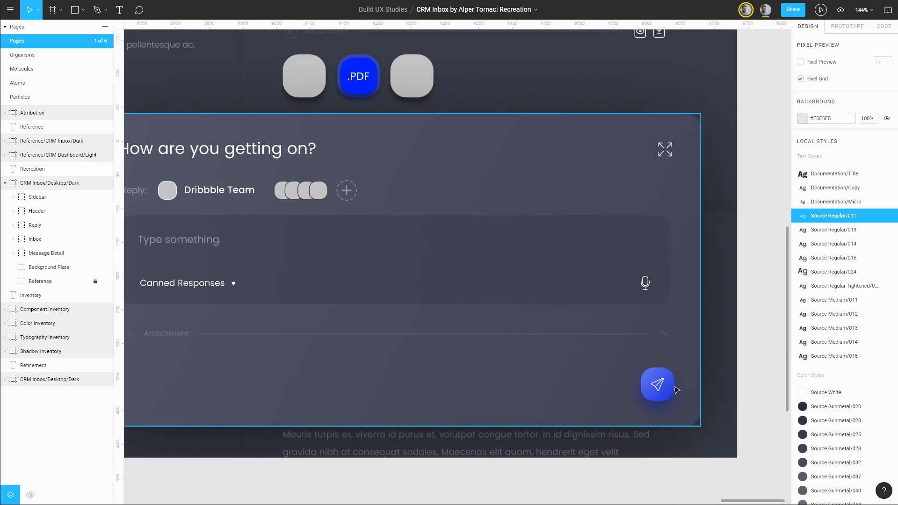
drag(473, 70, 557, 190)
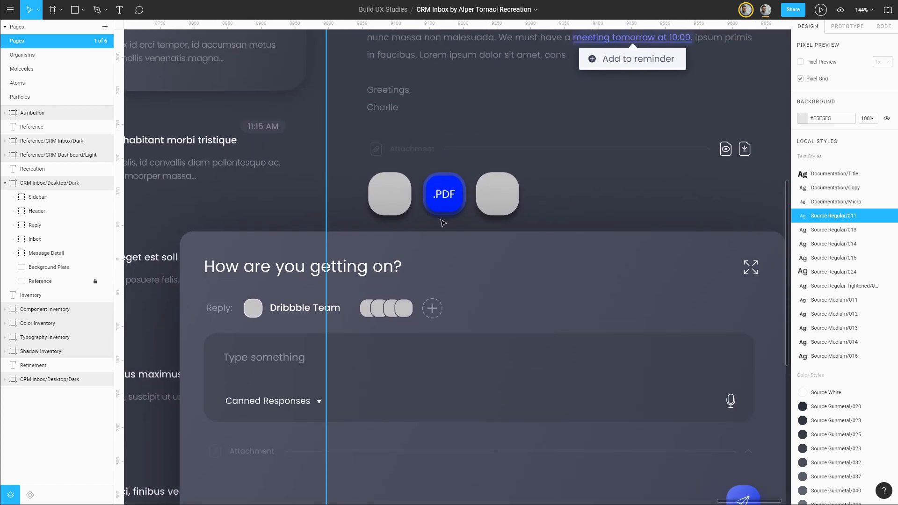
scroll(455, 202, up, 1)
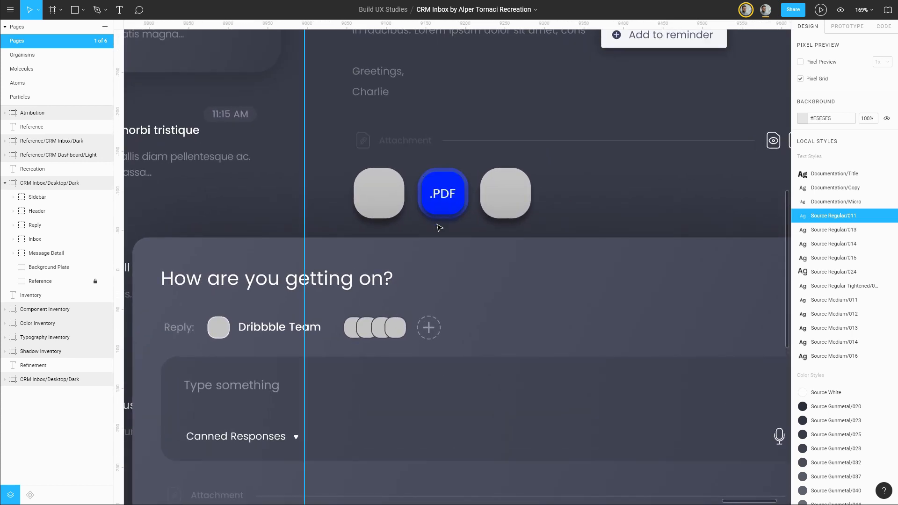
scroll(458, 217, down, 2)
scroll(461, 214, down, 3)
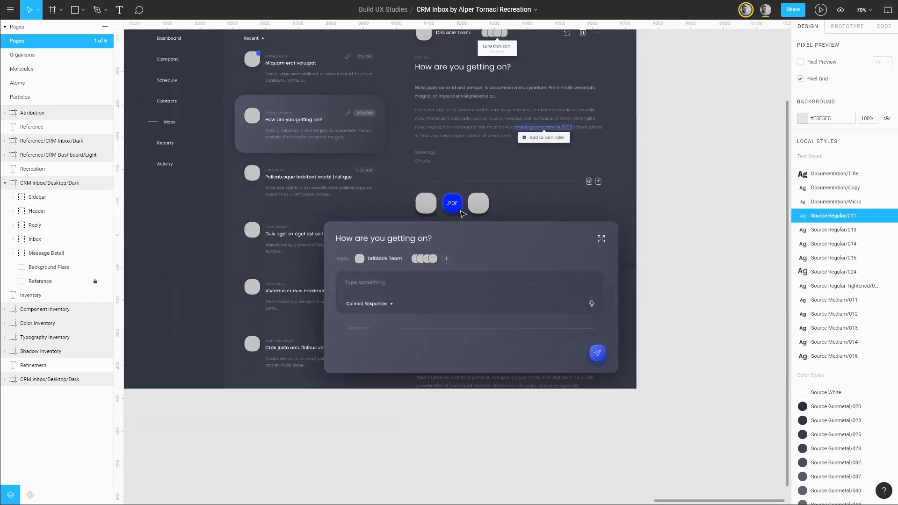
drag(216, 80, 381, 231)
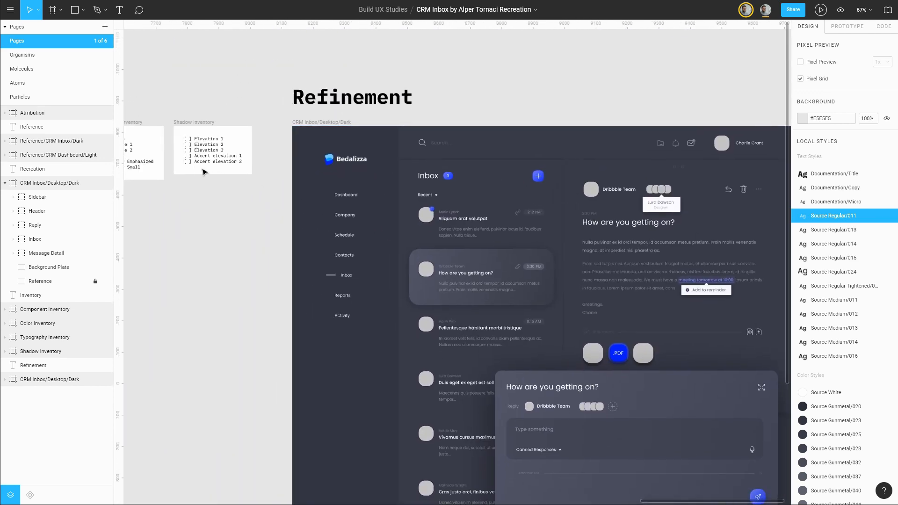
scroll(420, 113, right, 3)
scroll(419, 113, down, 1)
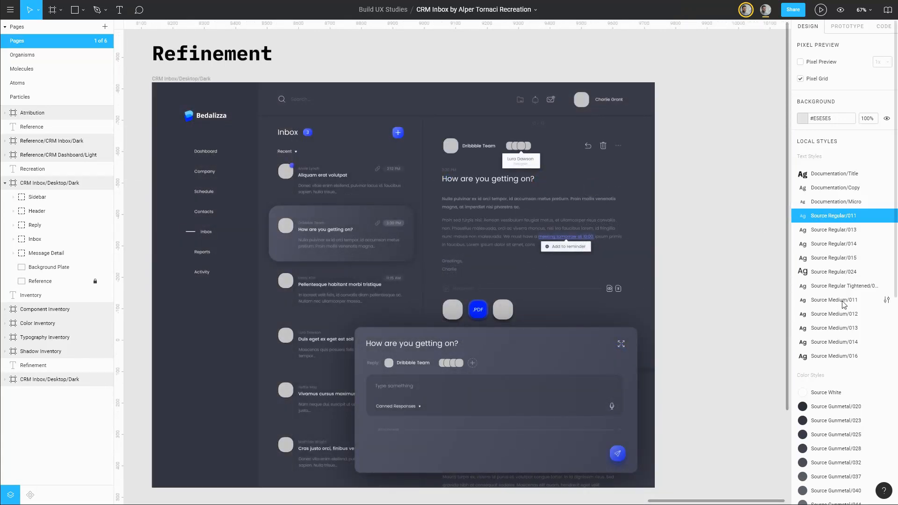
- Delete all the local color styles, including the Source White, Gunmetal, Cool Grey, Electric, Light Blue and Teal ones
scroll(842, 304, down, 4)
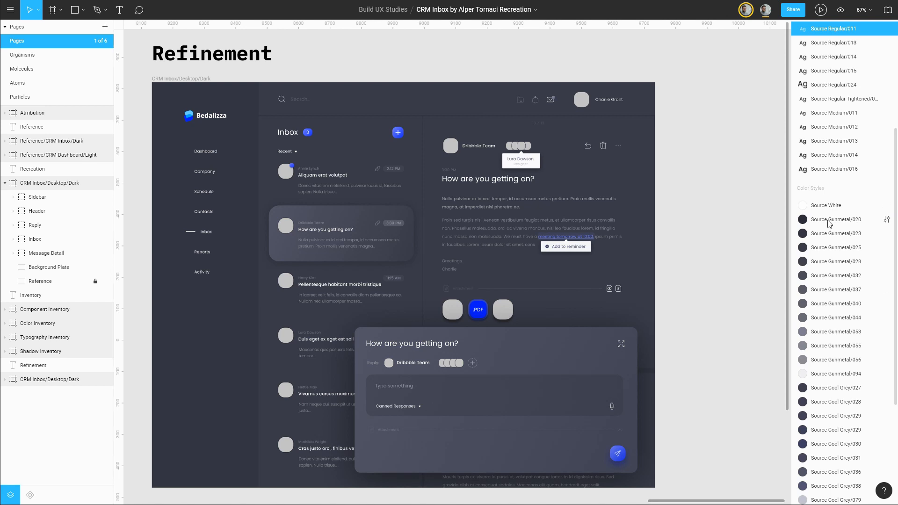
right_click(831, 219)
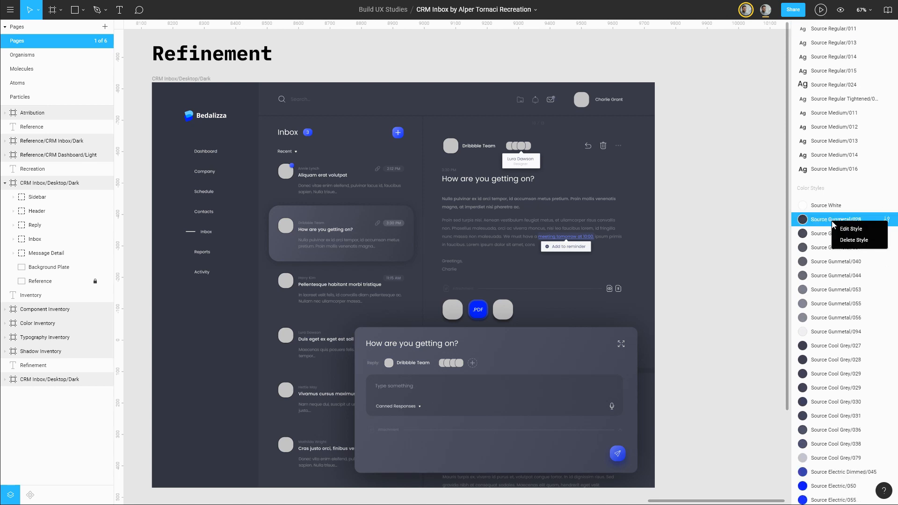
click(840, 238)
right_click(835, 227)
click(843, 247)
right_click(841, 424)
click(850, 441)
right_click(847, 417)
click(853, 436)
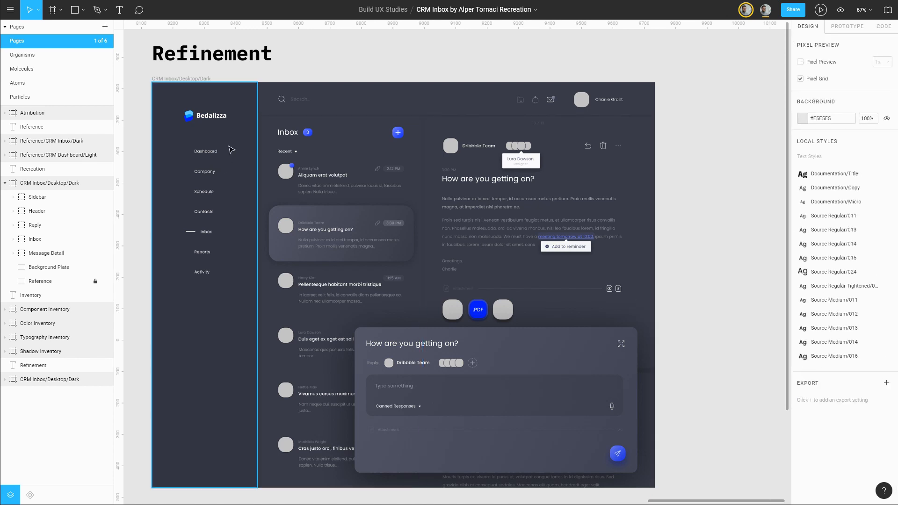
- Duplicate the Color Inventory frame and place the copy just to the right of the CRM Inbox frame under Refinement
drag(146, 73, 415, 83)
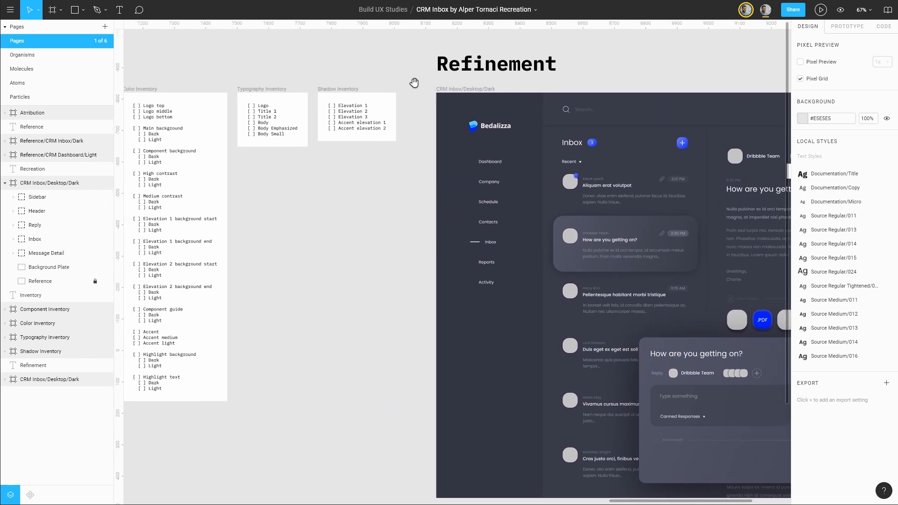
click(142, 90)
drag(142, 91, 701, 92)
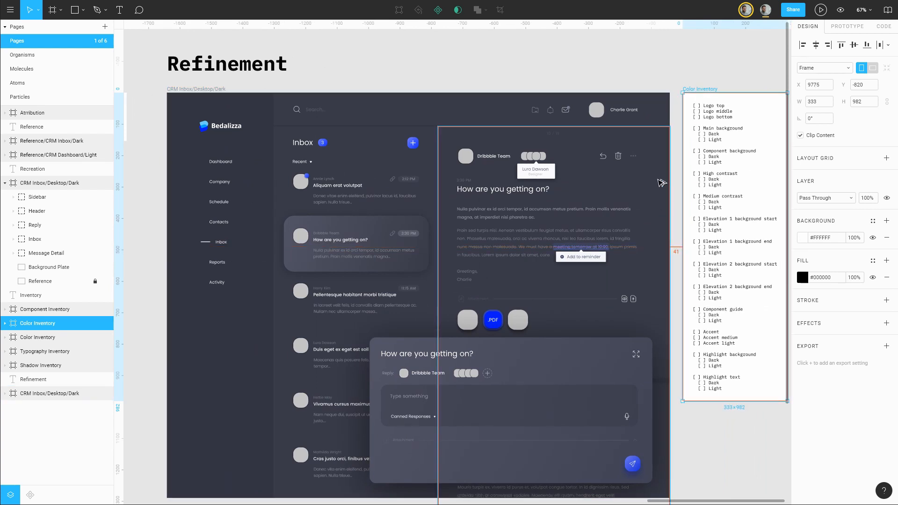
key(shift+Left)
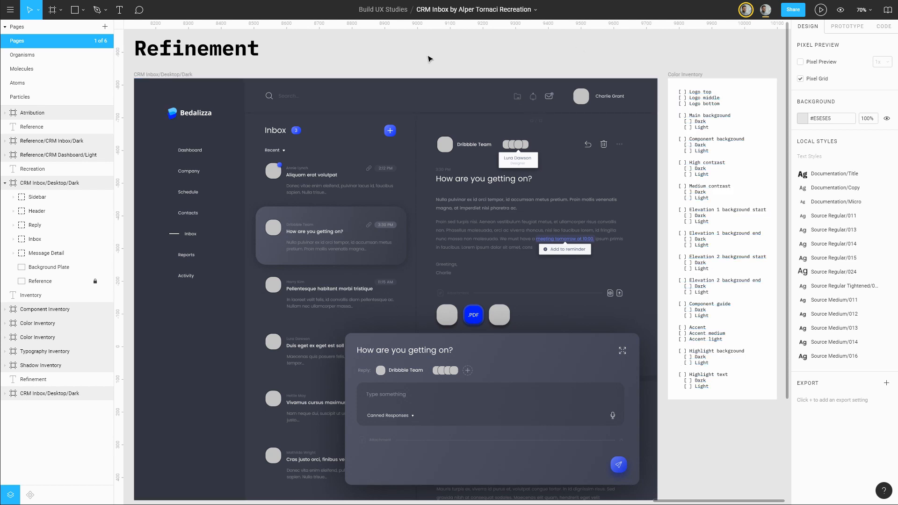
- Draw a rectangle about 82 × 62 above the Refinement frame and fill it with #6CCCFF sampled from the top of the logo
key(r)
drag(392, 45, 419, 66)
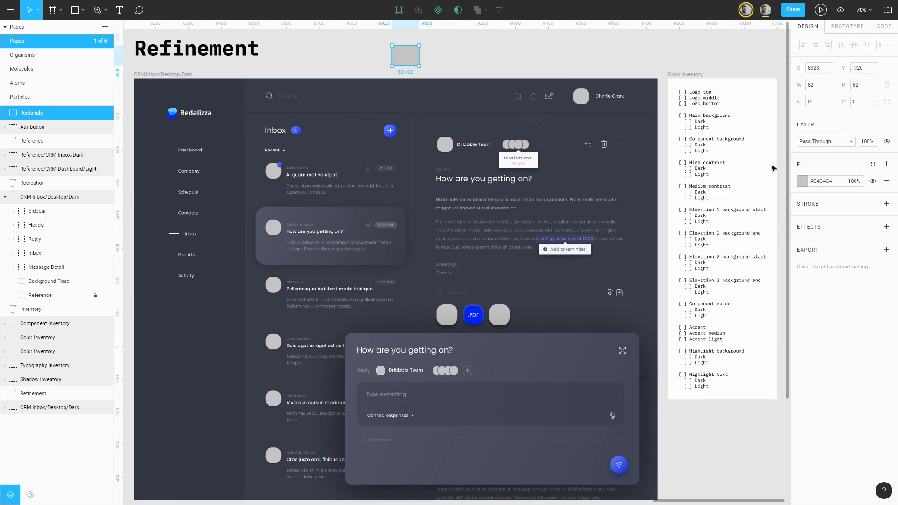
click(801, 181)
click(700, 310)
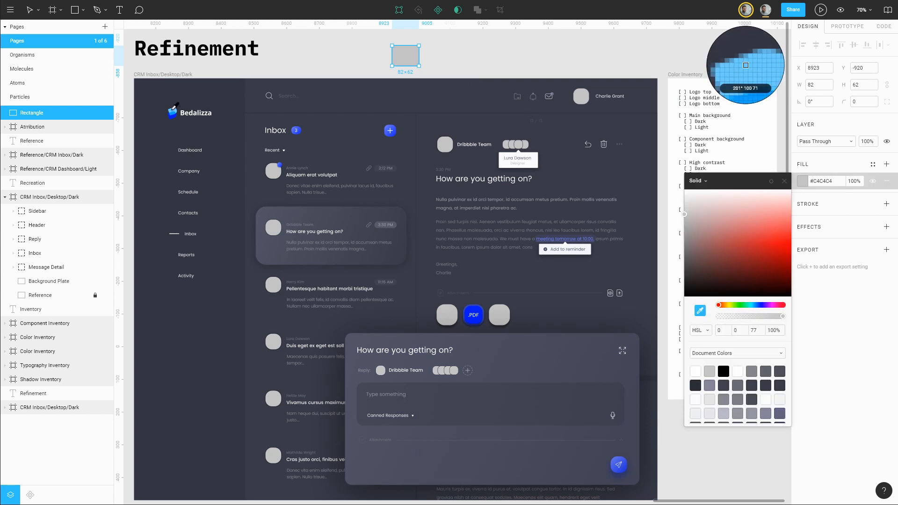
click(173, 110)
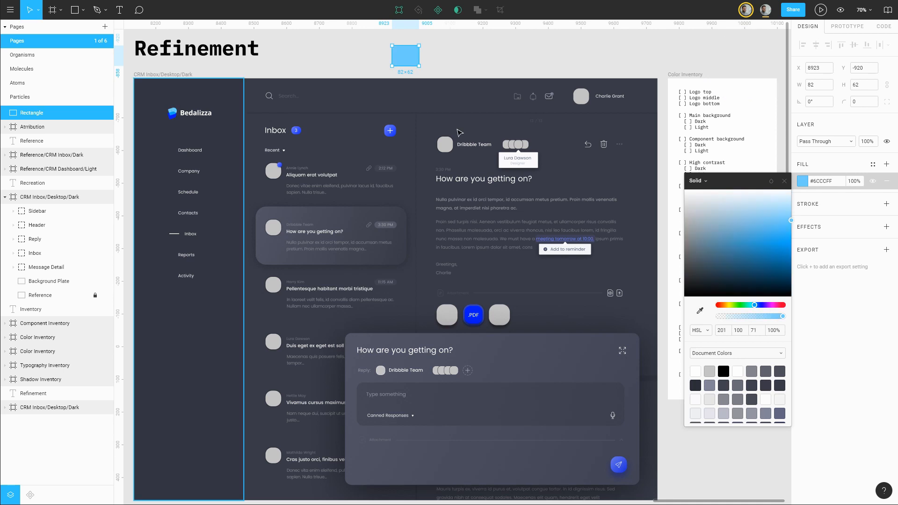
- Save the rectangle's light blue fill as a new color style named Logo/Top
click(873, 164)
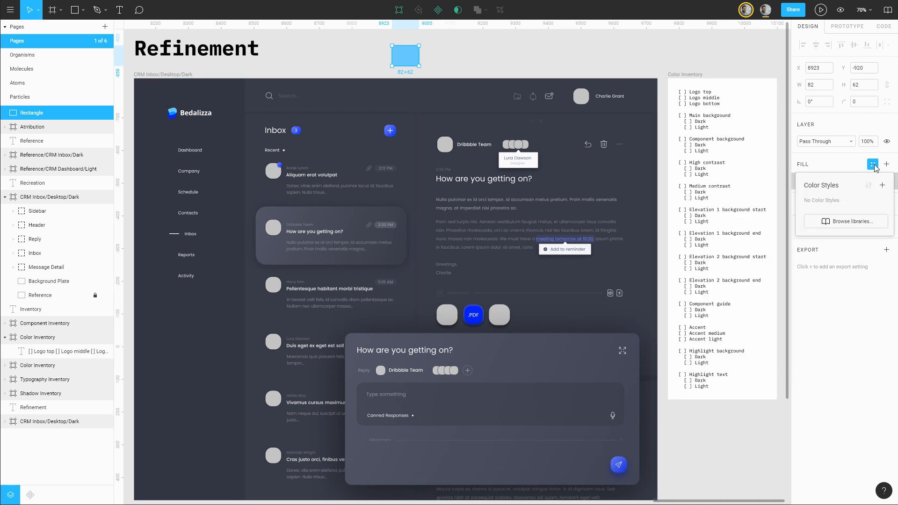
click(883, 186)
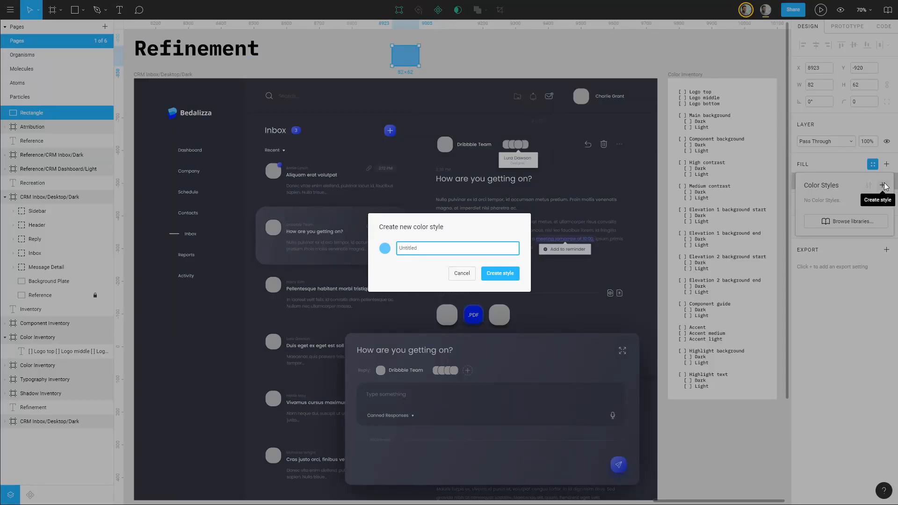
text(Logo/Top)
key(Return)
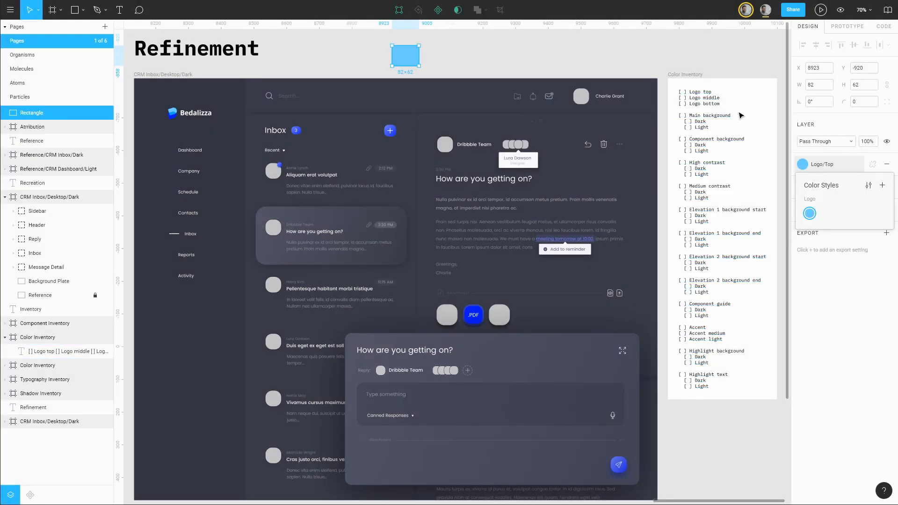
- Detach the Logo/Top style from the rectangle and refill it with #00A3FF sampled from the middle of the logo
click(487, 68)
click(417, 58)
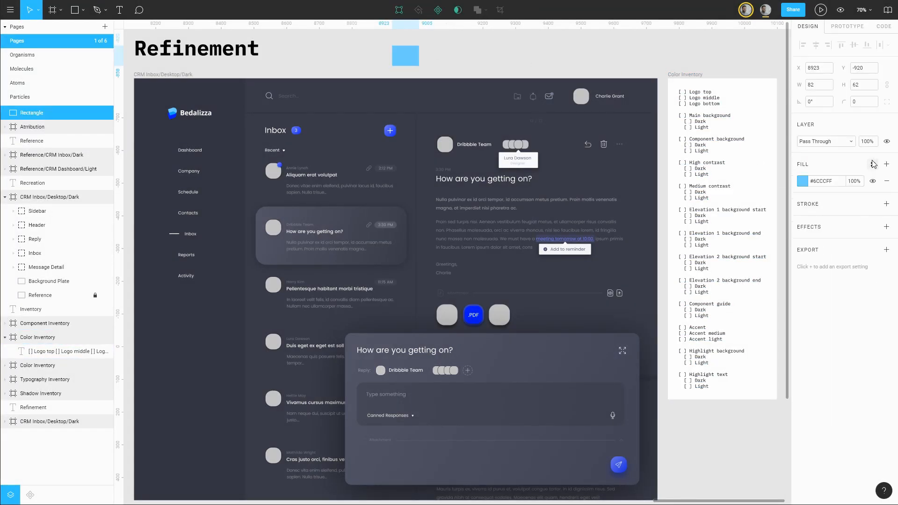
click(803, 181)
click(700, 311)
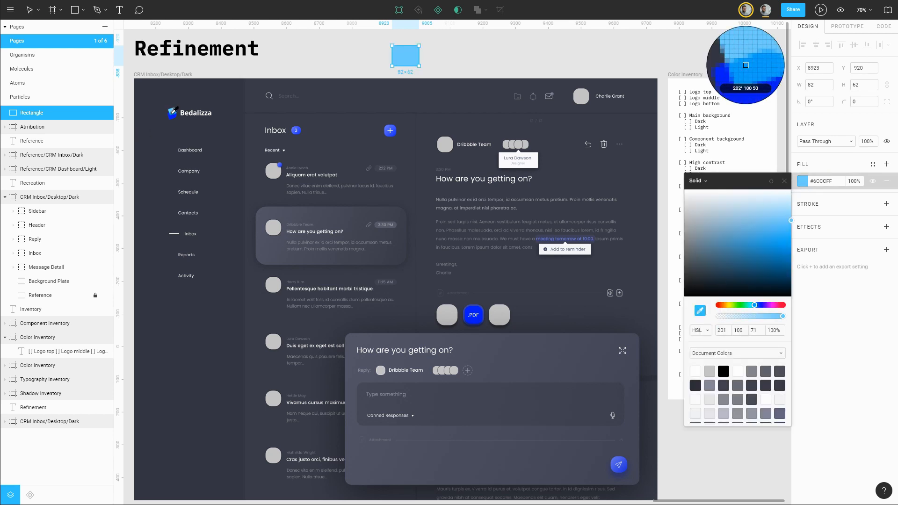
click(172, 112)
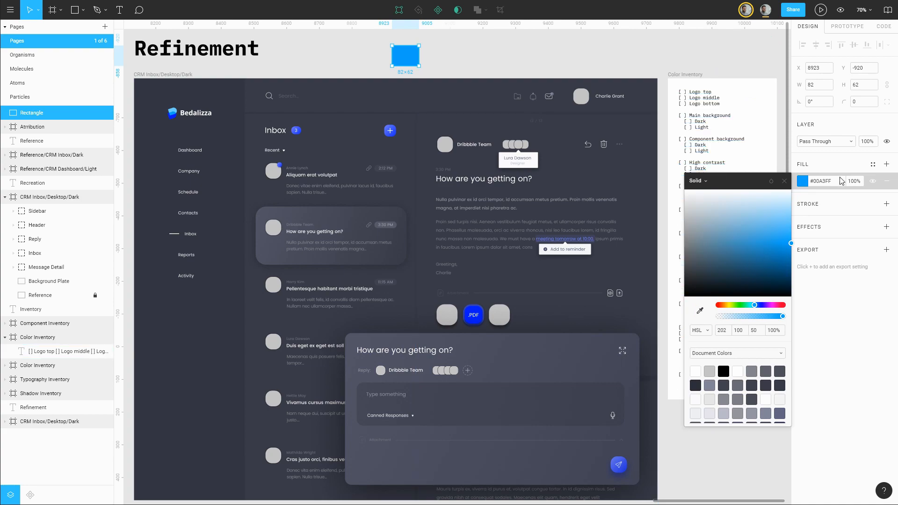
- Save the rectangle's current fill as a new color style named Logo/Middle
click(873, 164)
click(882, 186)
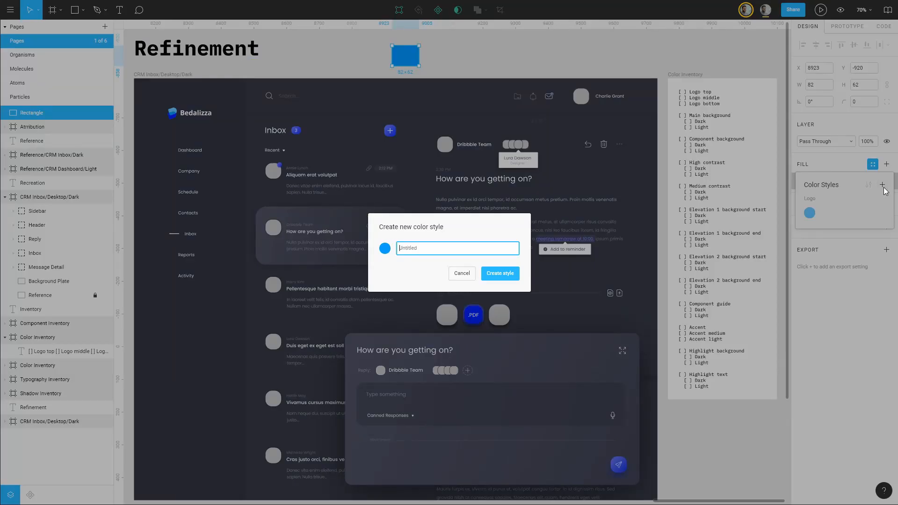
text(Logo/Middle)
key(Return)
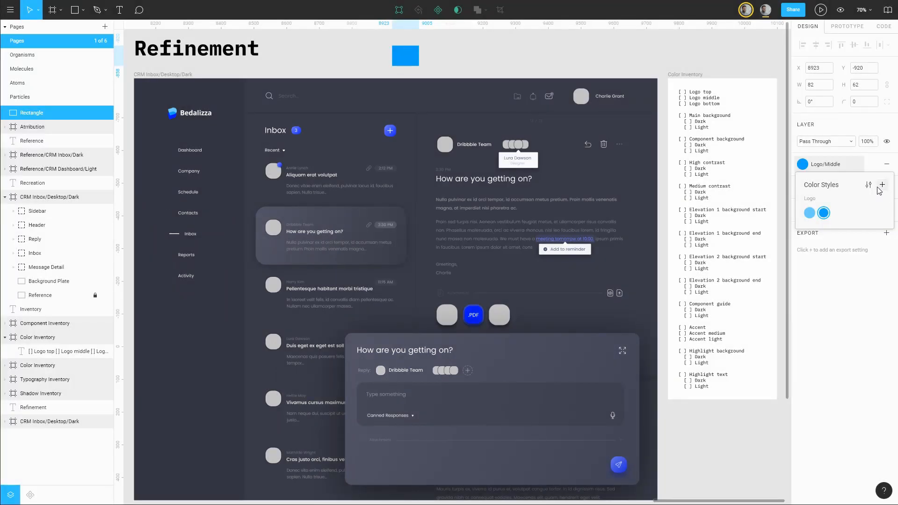
- Detach the Logo/Middle style from the rectangle and refill it with #011AFF sampled from the bottom of the logo
click(868, 167)
click(802, 181)
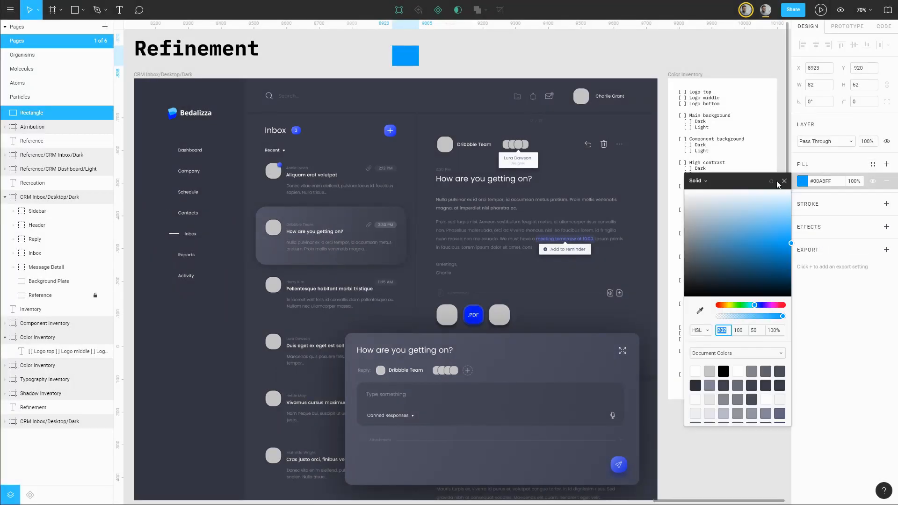
click(700, 310)
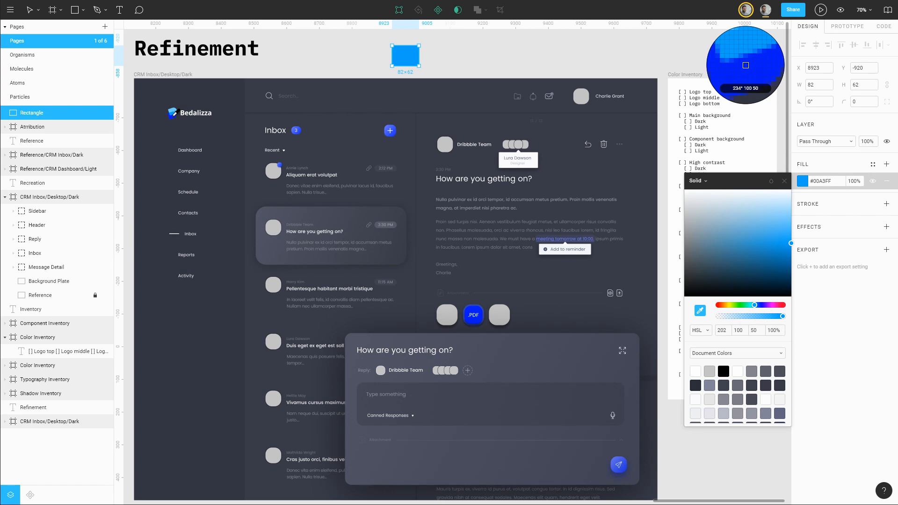
click(173, 112)
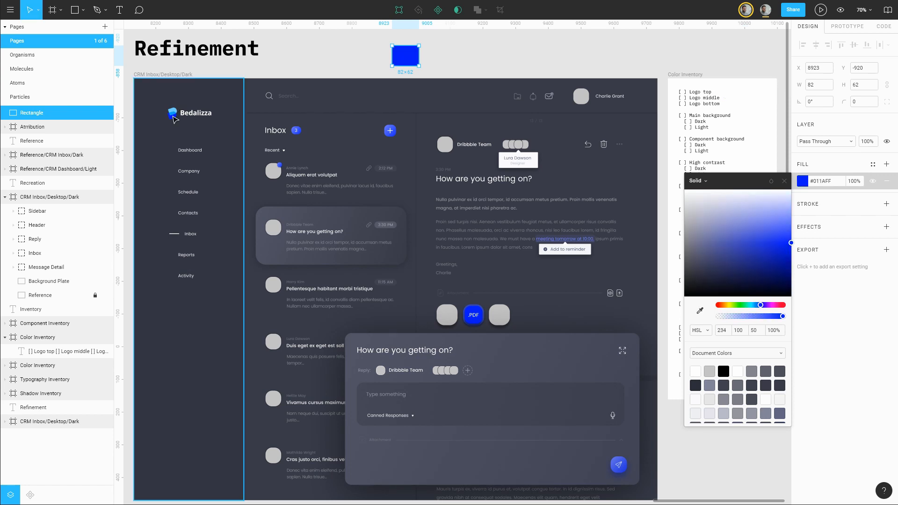
- Save the rectangle's dark blue fill as a new color style named Logo/Bottom and deselect the rectangle
click(837, 183)
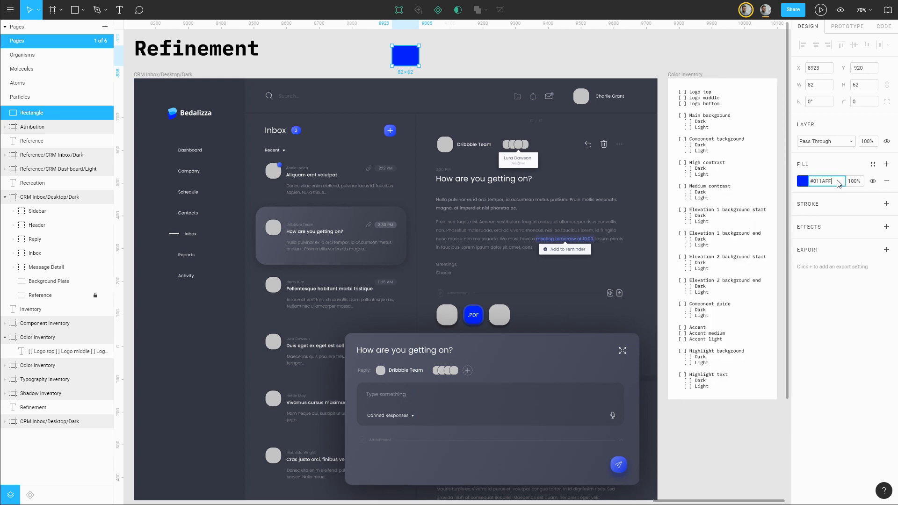
click(872, 164)
click(884, 185)
text(L)
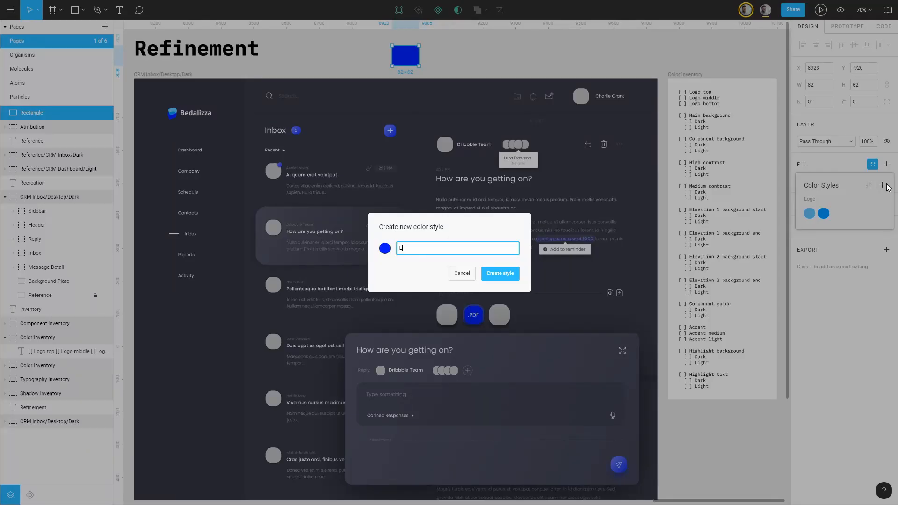
text(ogo/Bottom)
key(Return)
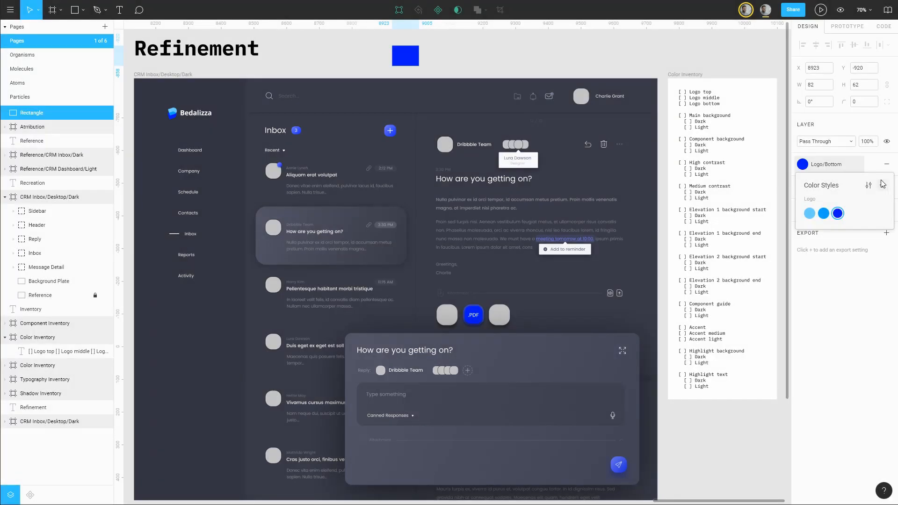
click(681, 46)
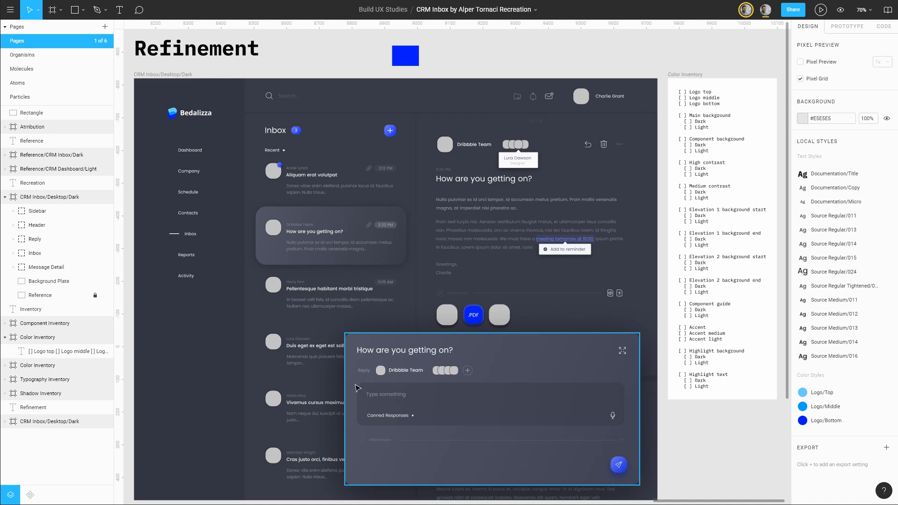
- Select the "Reply:" label in the reply panel and copy the hex value of its fill
scroll(374, 394, up, 3)
scroll(374, 394, up, 5)
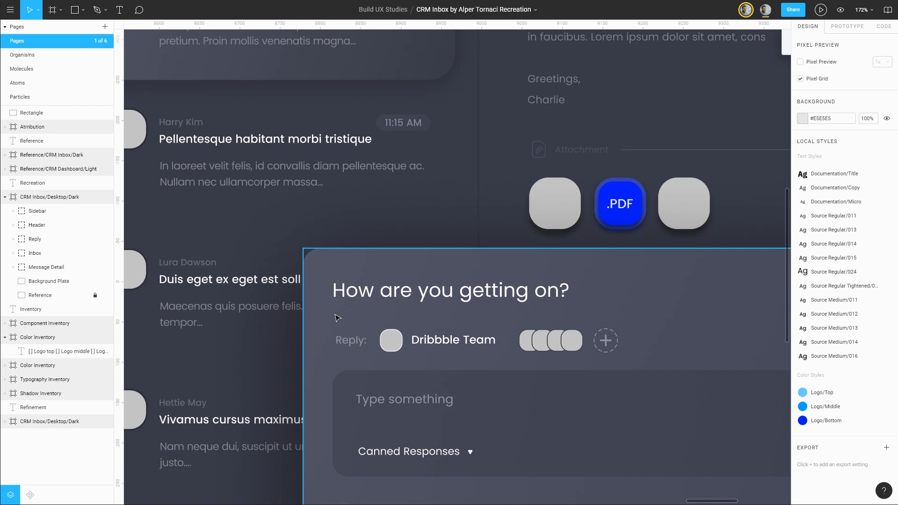
click(347, 343)
double_click(347, 344)
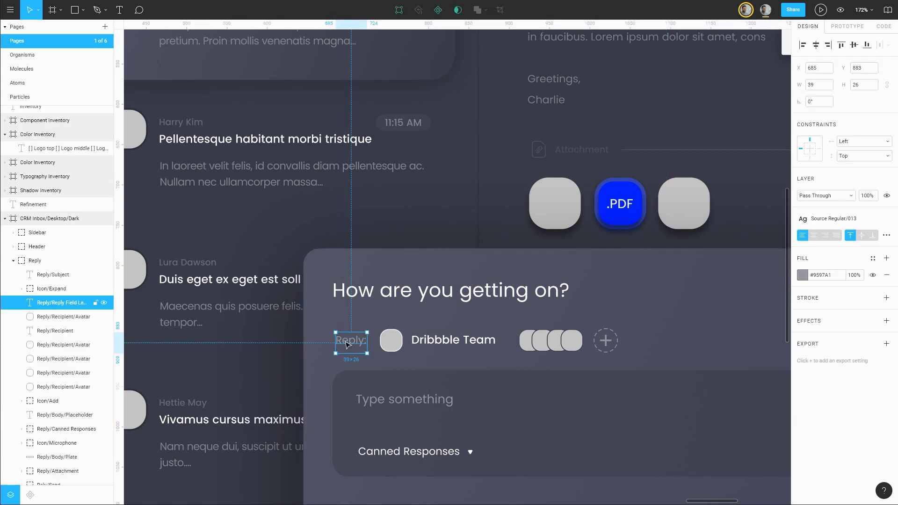
click(836, 276)
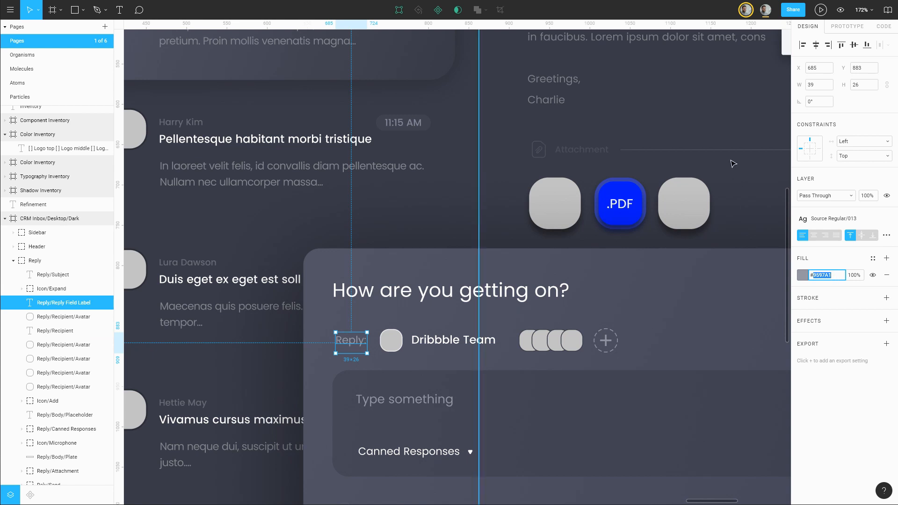
- Switch to the Colorable contrast checker in the browser and set the text color to #9597a1
scroll(733, 163, down, 5)
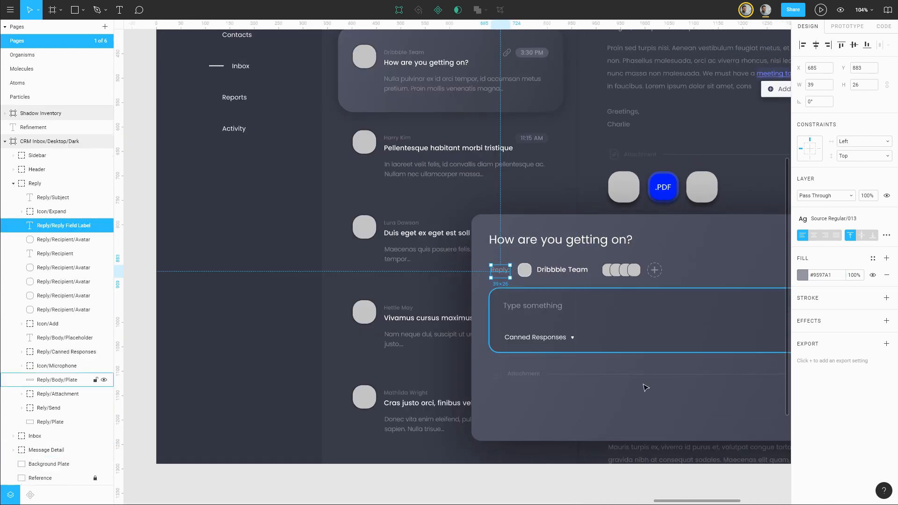
click(661, 481)
drag(731, 313, 304, 426)
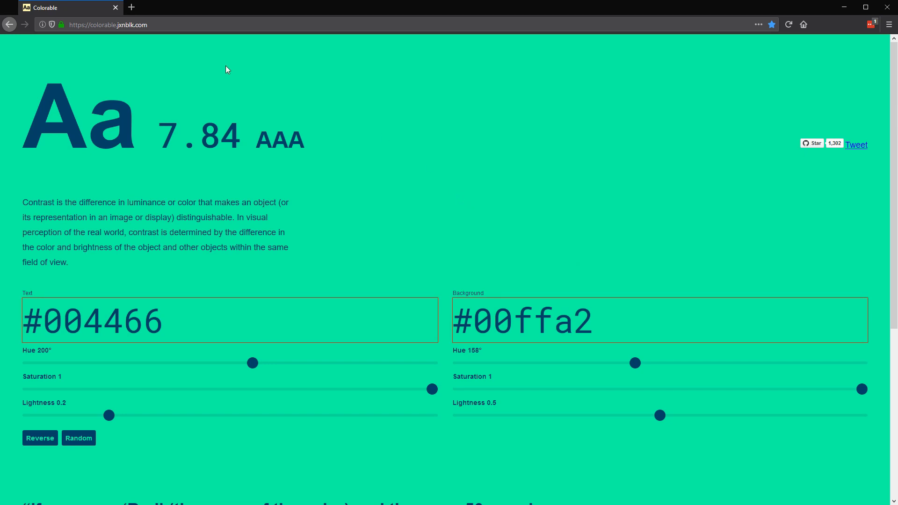
drag(641, 321, 478, 315)
drag(193, 318, 43, 318)
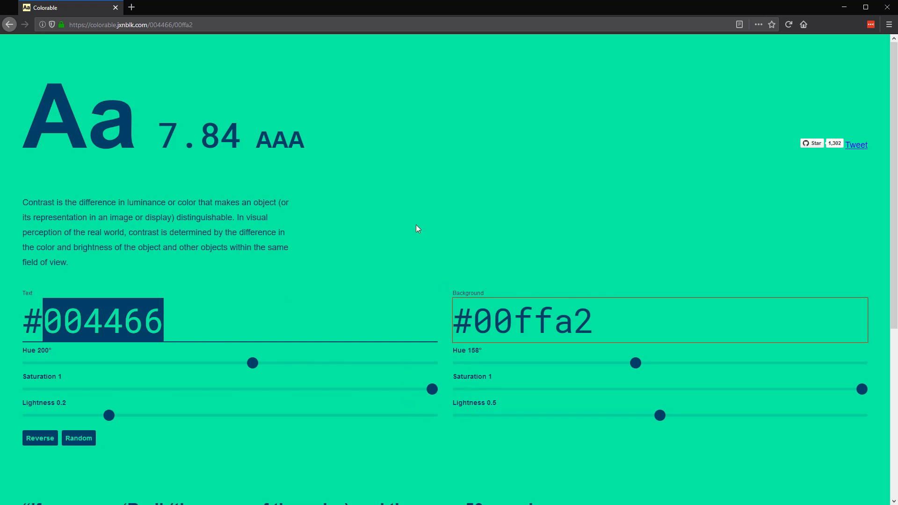
text(9597a1)
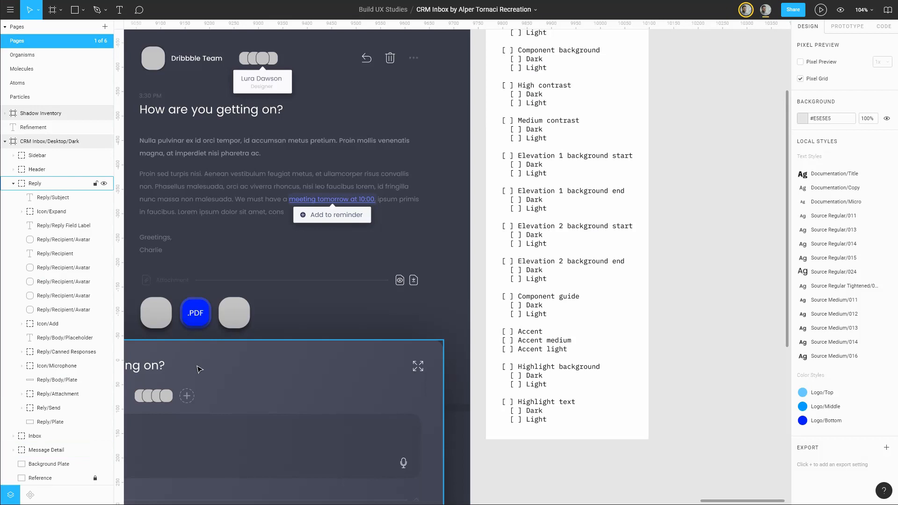
- Switch back to Figma and open the start stop of the Reply/Plate layer's linear gradient fill to read its HSL values
click(200, 369)
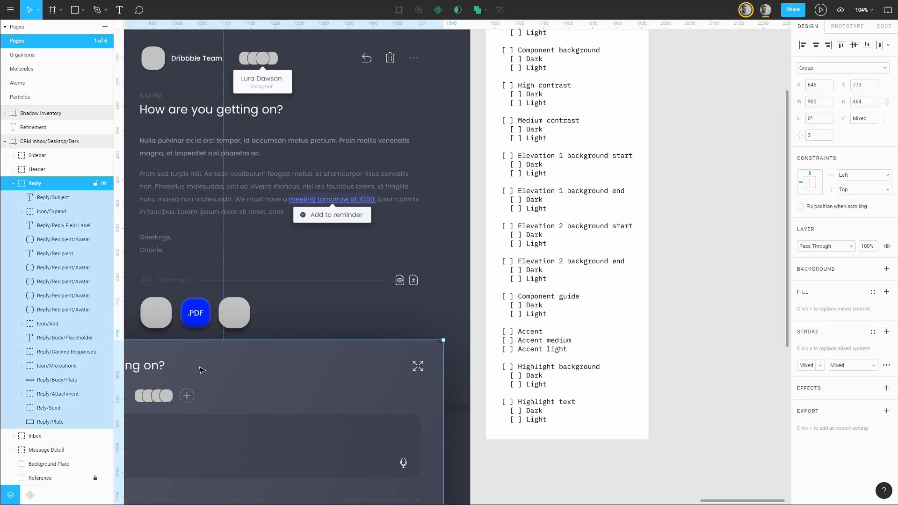
drag(296, 280, 558, 222)
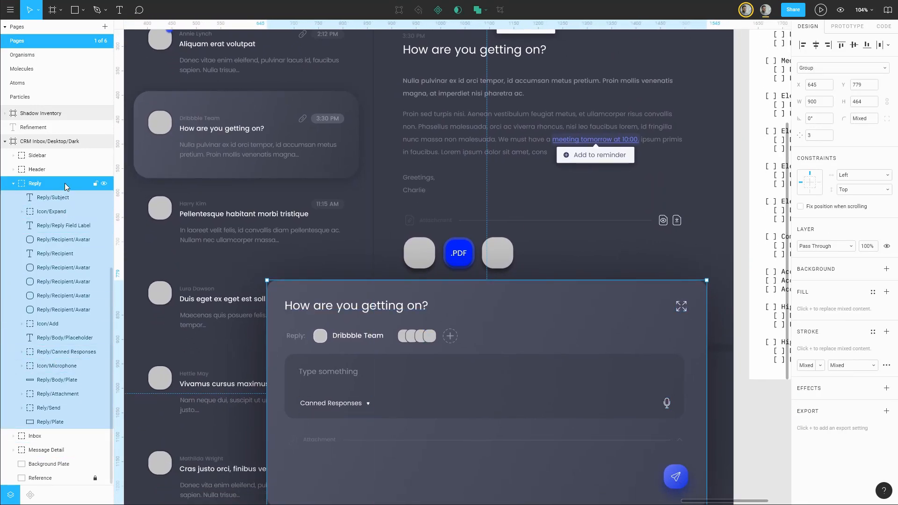
click(45, 423)
click(802, 235)
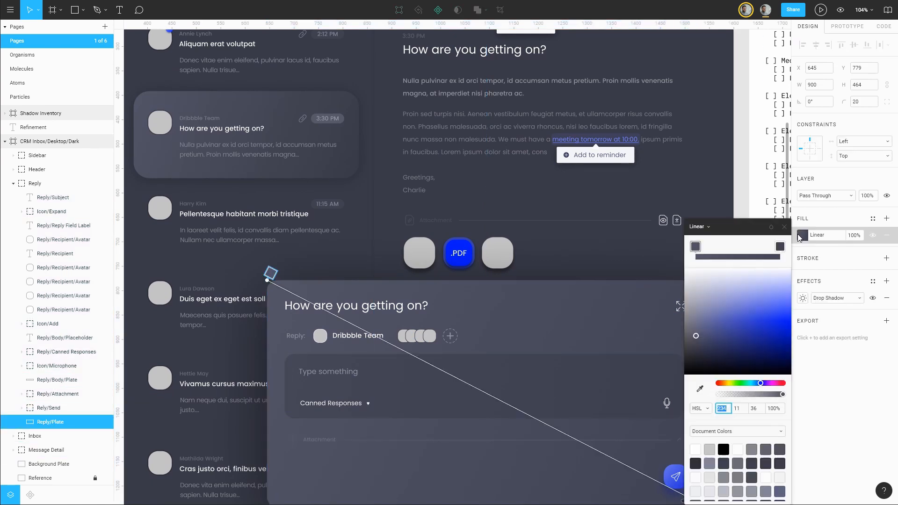
click(696, 246)
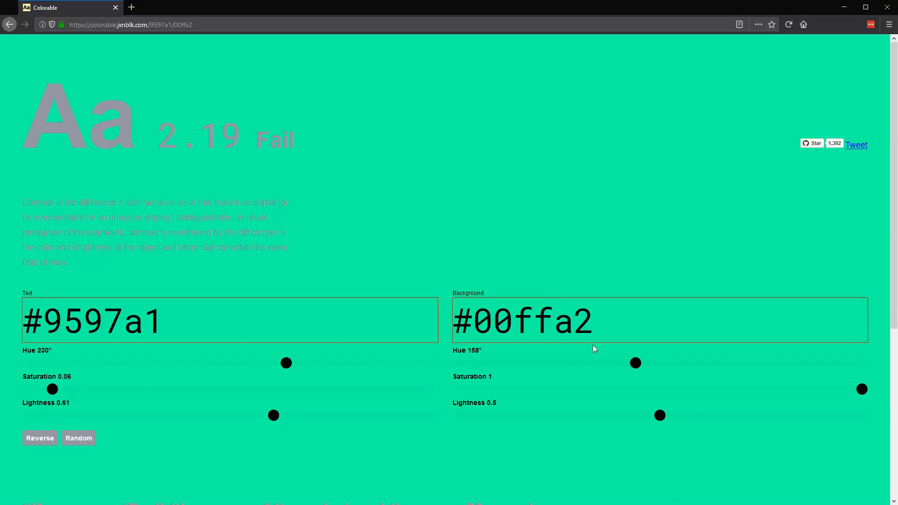
- Switch to Colorable and set the background color to hue 234, saturation 0.11 and lightness 0.36
drag(635, 366, 721, 366)
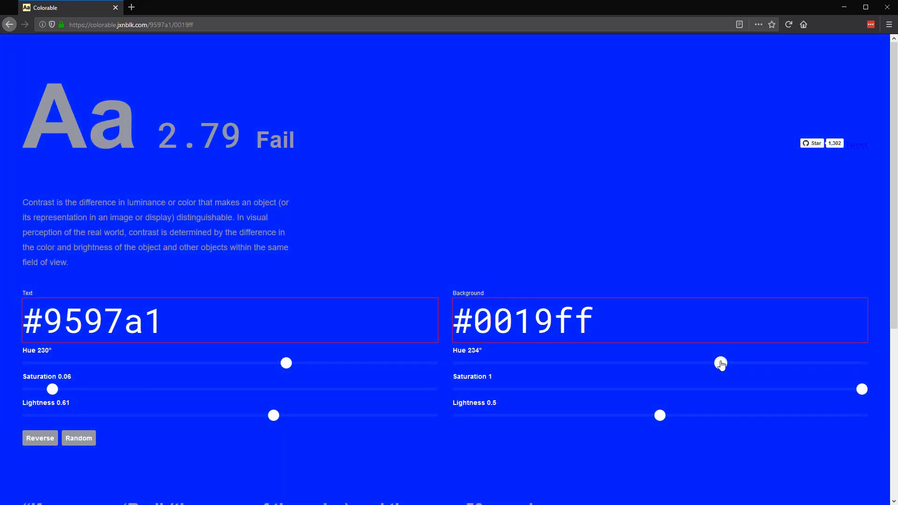
drag(865, 395, 504, 398)
drag(659, 415, 602, 415)
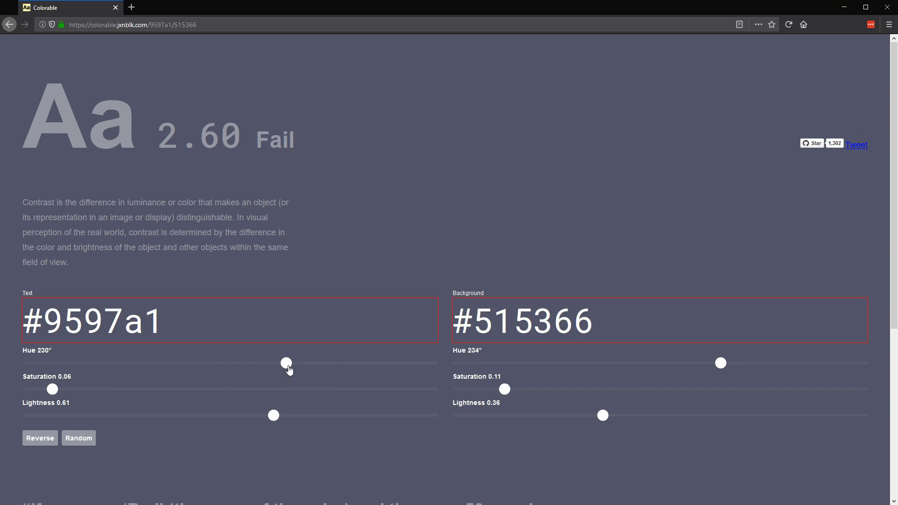
- Adjust the text color to hue 235, saturation 0.11 and lightness 0.81, and check the contrast rating
drag(289, 369, 290, 369)
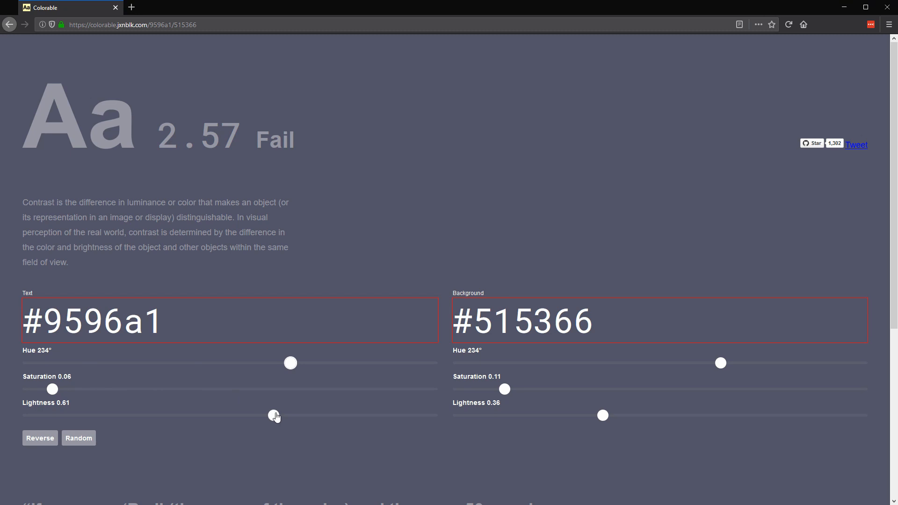
drag(276, 416, 350, 414)
mouse_move(59, 388)
mouse_down()
mouse_move(50, 390)
mouse_move(74, 389)
mouse_up()
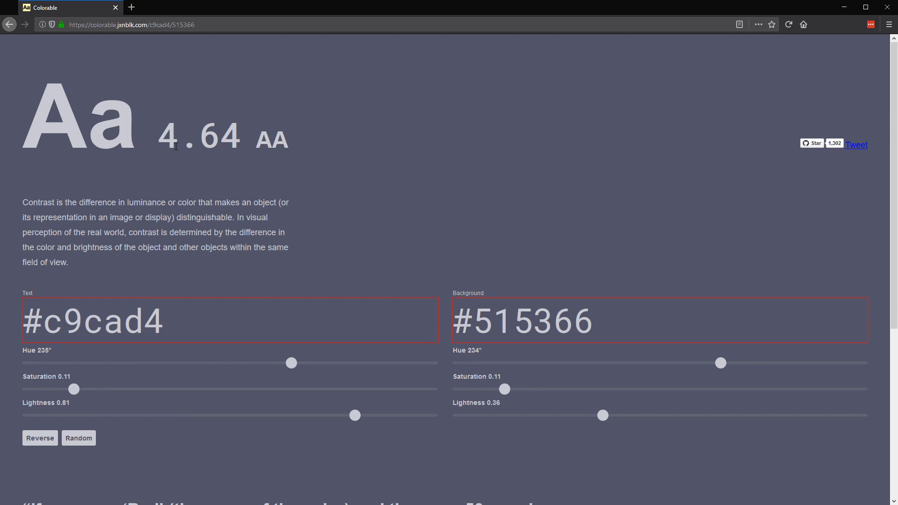
drag(161, 142, 289, 143)
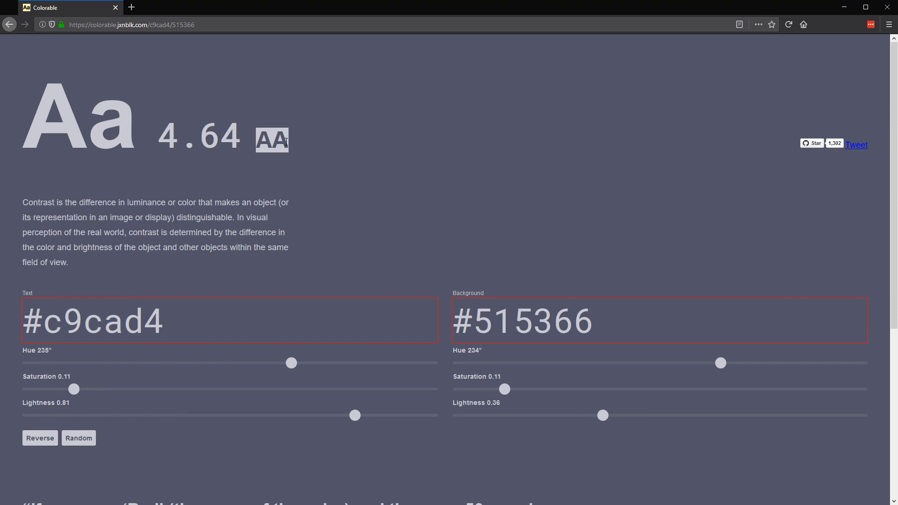
click(570, 254)
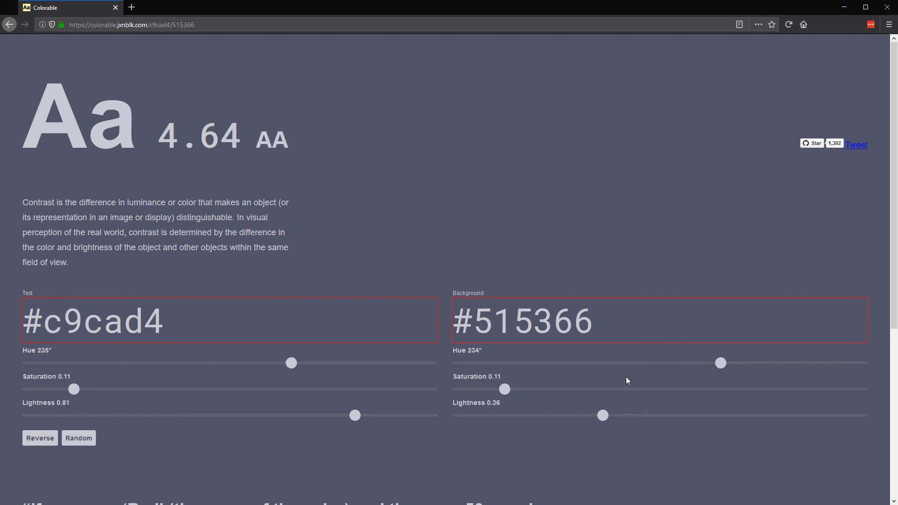
- Fine-tune the background's lightness and saturation to #515366, and copy the hex value of the text color
click(605, 417)
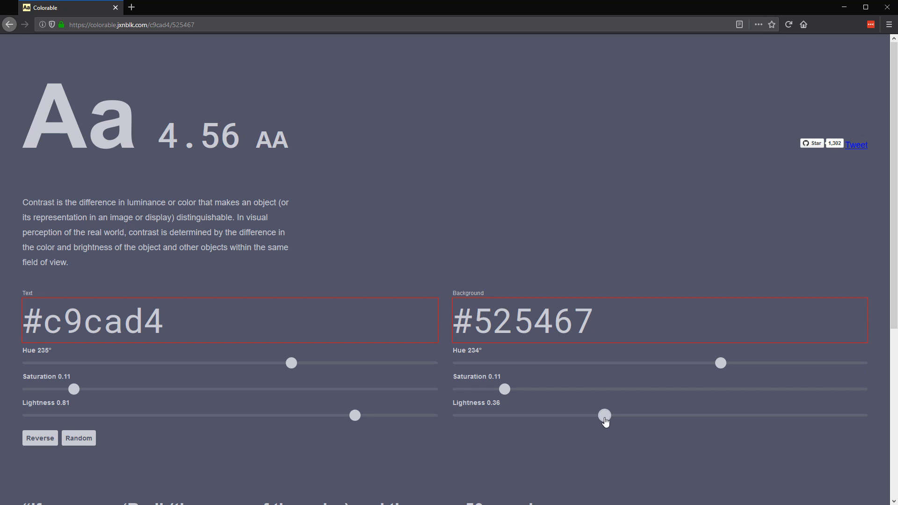
click(603, 417)
drag(505, 390, 506, 392)
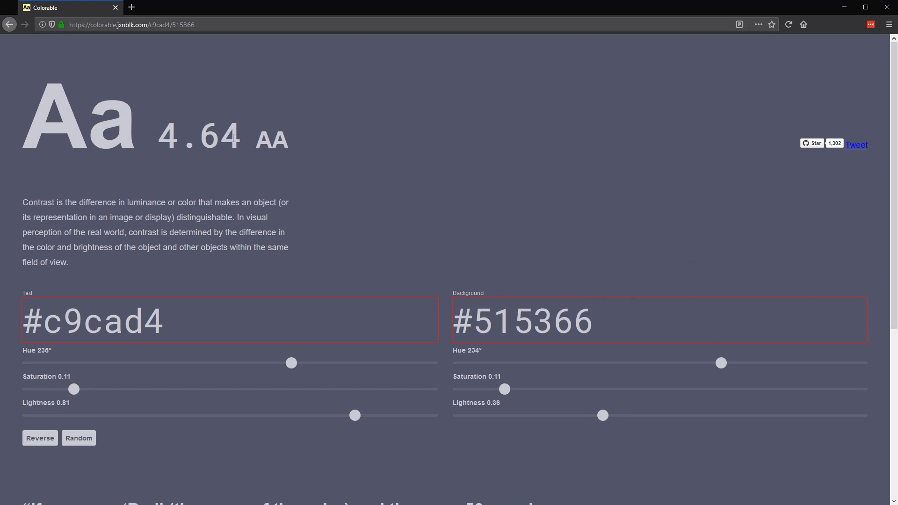
drag(191, 321, 43, 321)
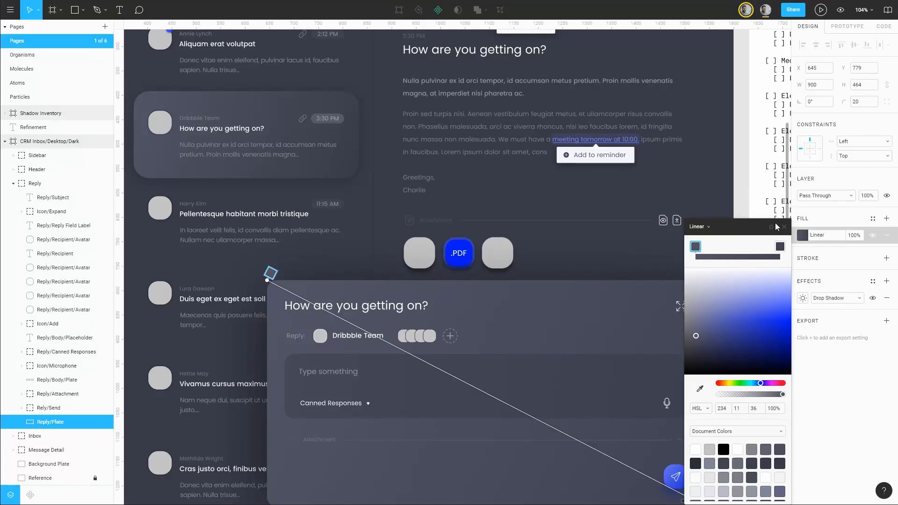
- Detach the Logo/Bottom color style from the blue rectangle above the inbox frame and set its fill to #C9CAD4
click(268, 276)
scroll(636, 257, up, 5)
scroll(375, 130, up, 1)
click(354, 85)
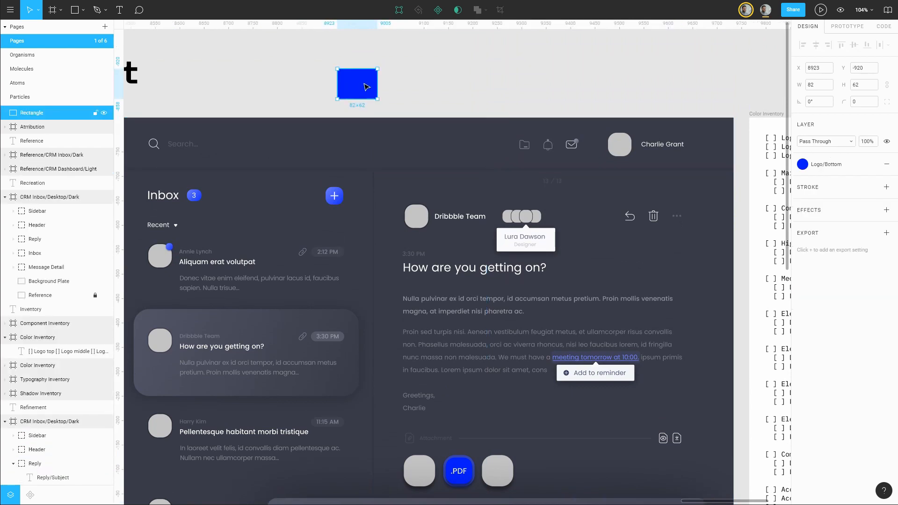
click(873, 164)
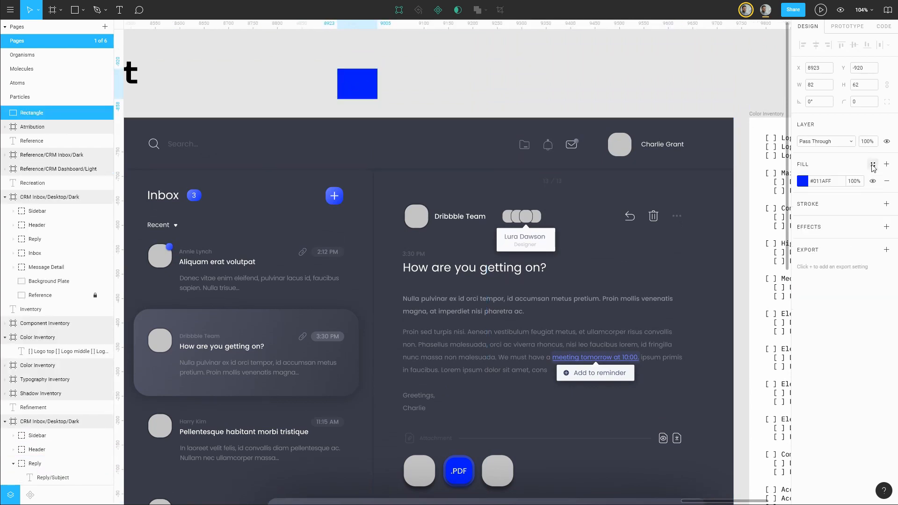
click(828, 185)
text(#C9CAD4)
key(Return)
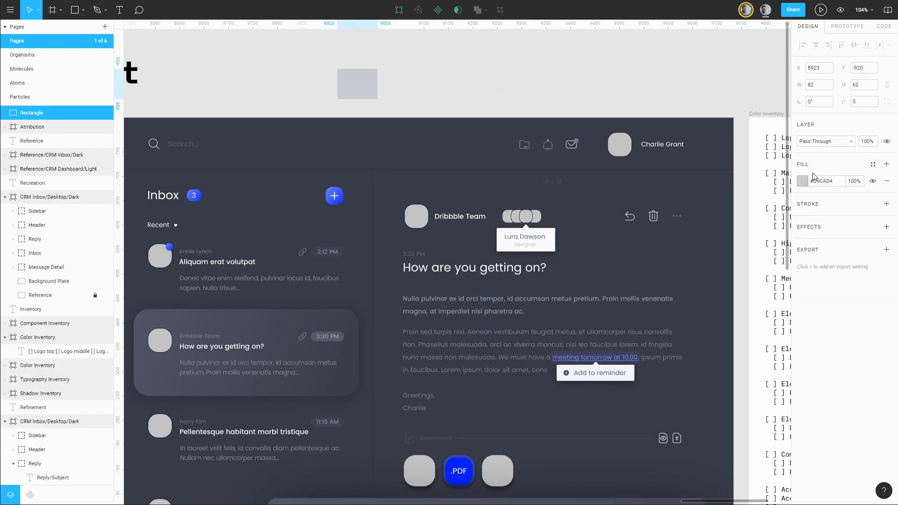
- Set the hue of the rectangle's fill to 234 in HSL
click(802, 181)
text(234)
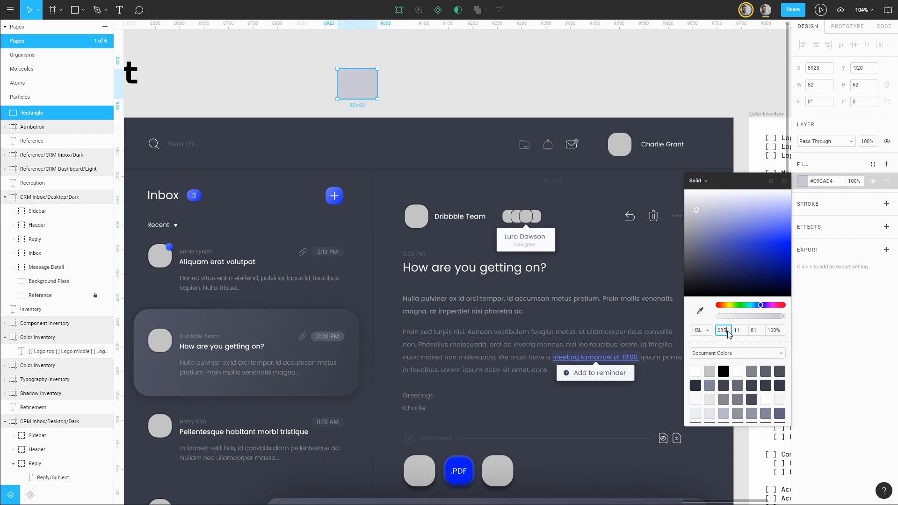
key(Return)
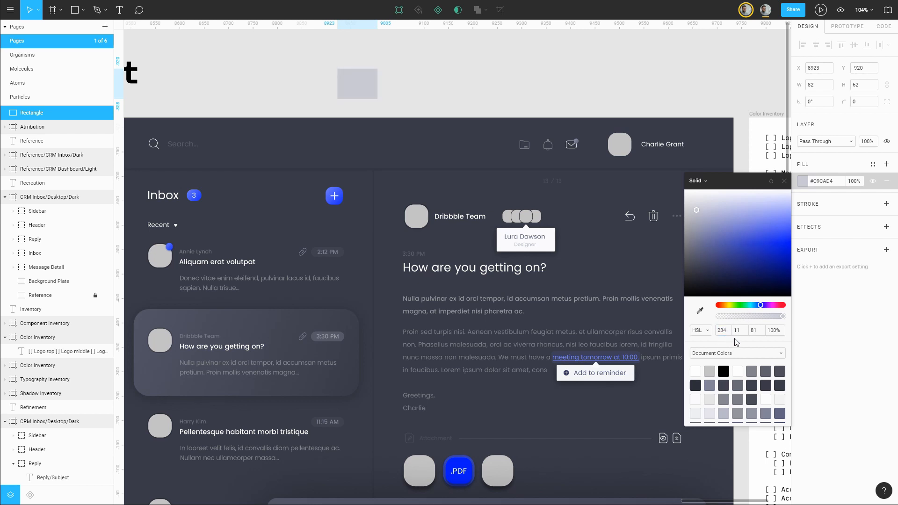
- Save the rectangle's fill as a new color style named Medium Contrast/Dark
click(873, 164)
click(883, 186)
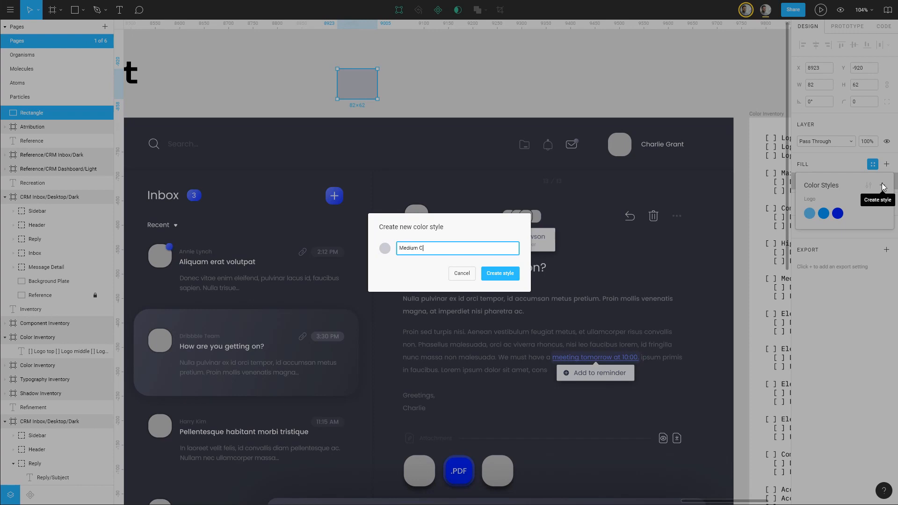
text(Medium Contrast/Dark)
key(Return)
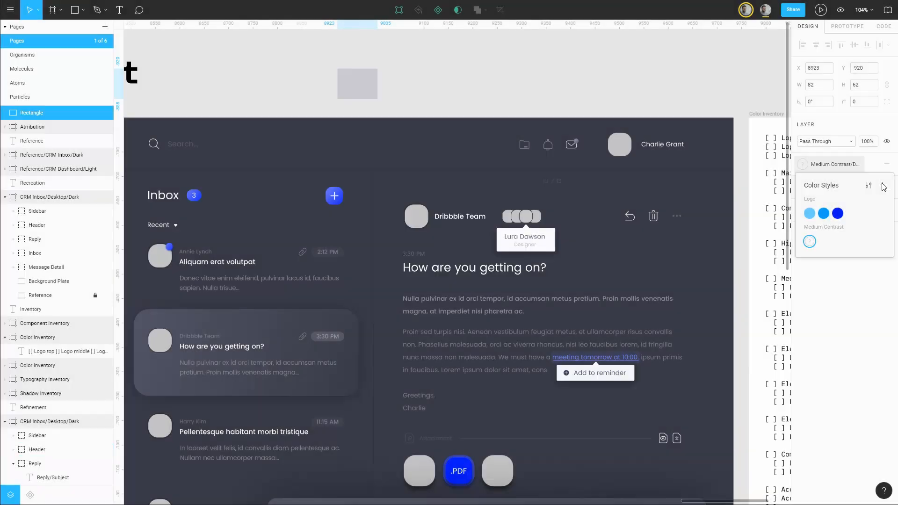
- Move the swatch rectangle to about X 9647, Y -900, close to the upper-left corner of the Color Inventory frame
click(727, 94)
drag(728, 94, 634, 75)
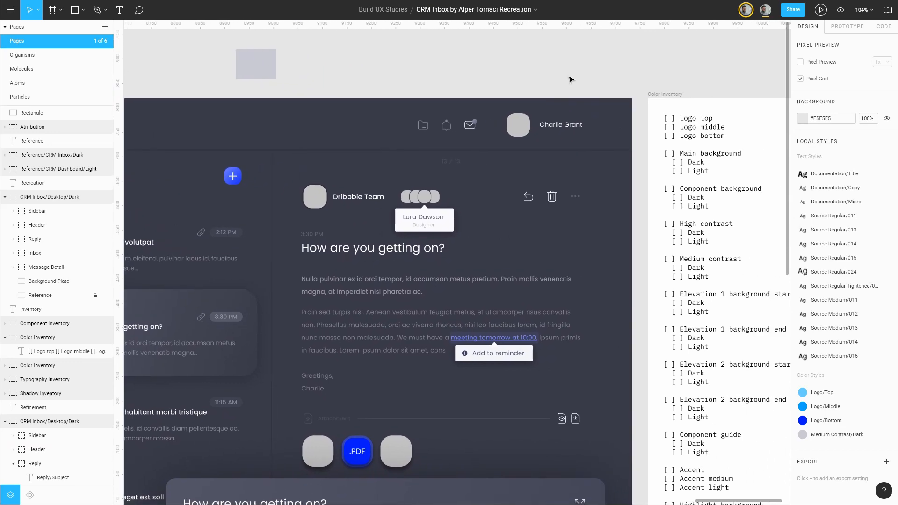
click(257, 66)
drag(257, 66, 612, 75)
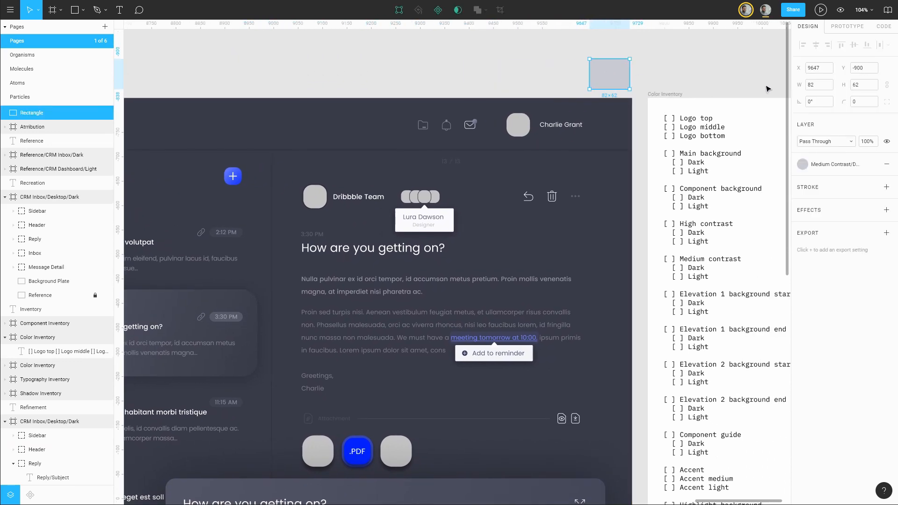
scroll(662, 76, right, 3)
- Switch to Colorable and copy the background color's hex value 515366
key(alt+Tab)
click(651, 320)
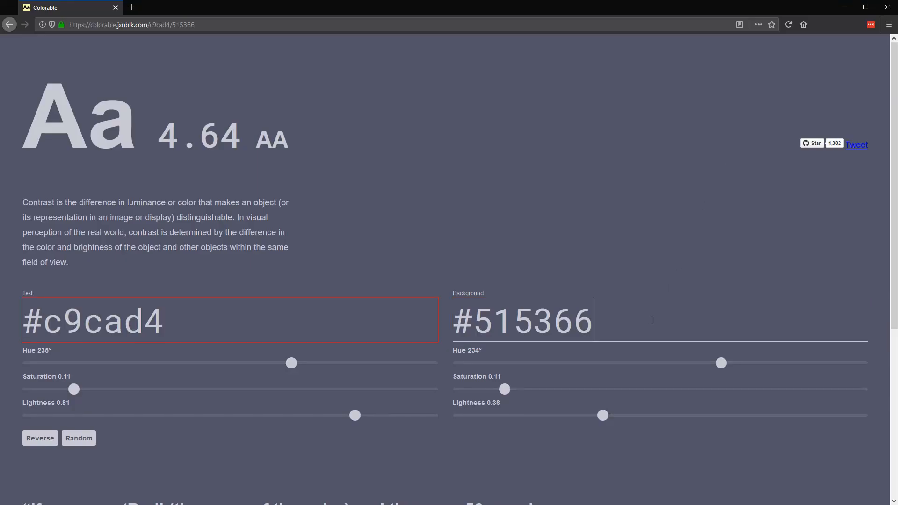
drag(651, 321, 471, 320)
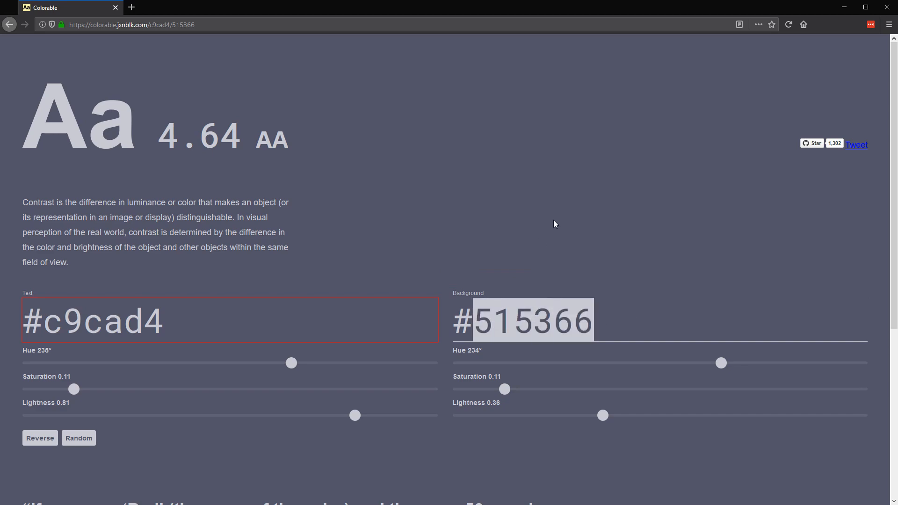
- Switch back to Figma, detach the swatch rectangle's color style, set its fill to #515366 and check the HSL values
key(alt+Tab)
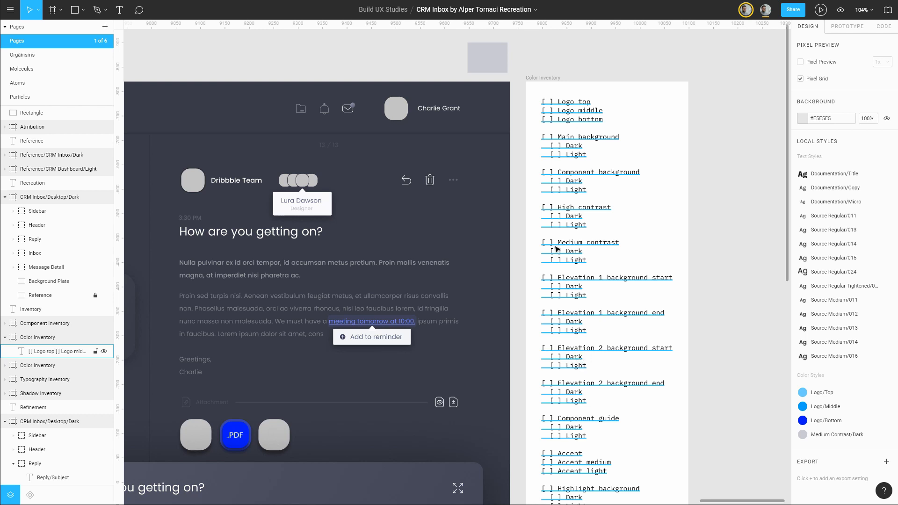
click(486, 57)
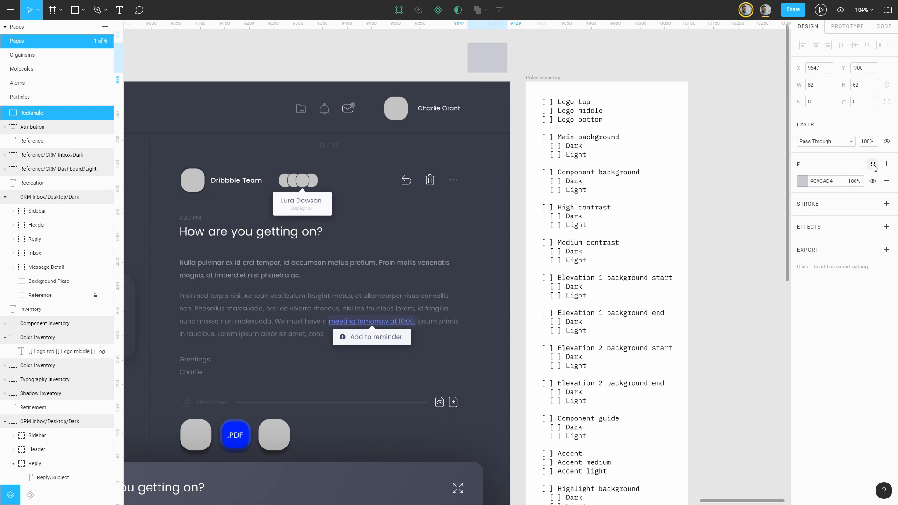
click(823, 182)
text(515366)
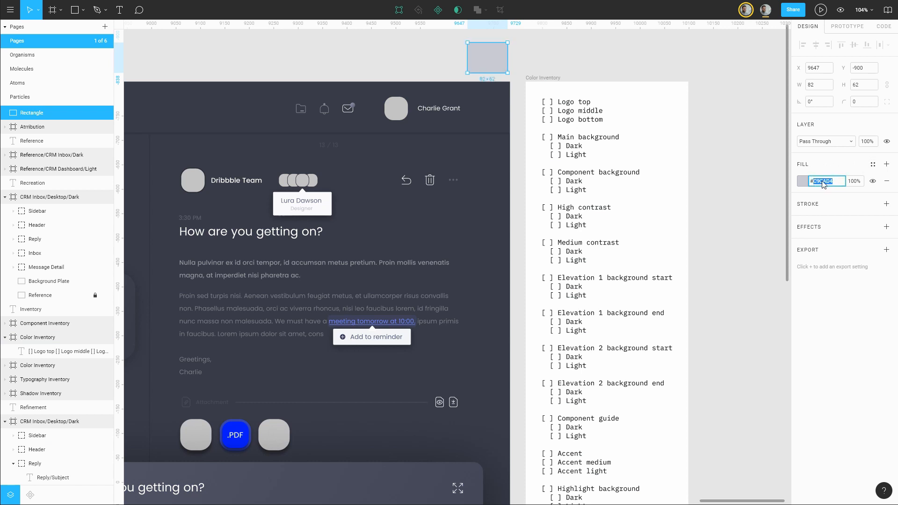
click(802, 181)
click(725, 331)
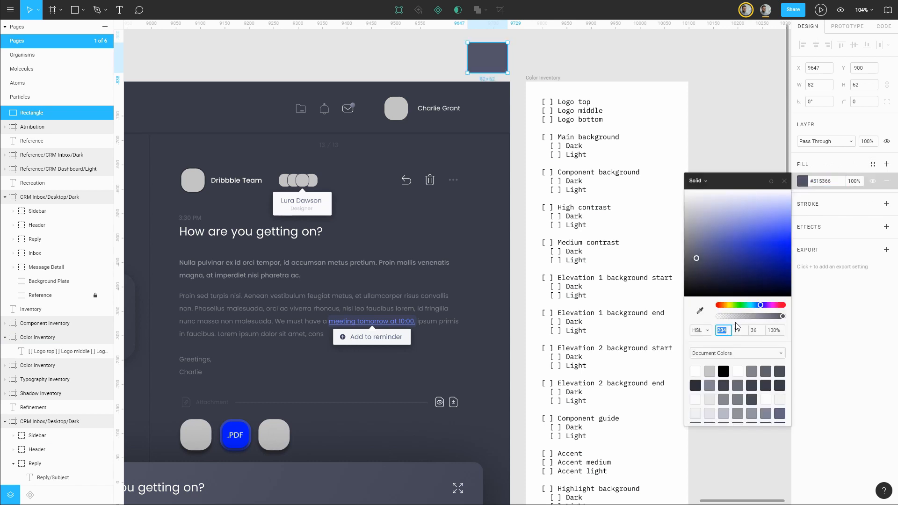
- Save the swatch rectangle's fill as a new color style named Elevation 2/Background/Start
click(872, 165)
click(882, 186)
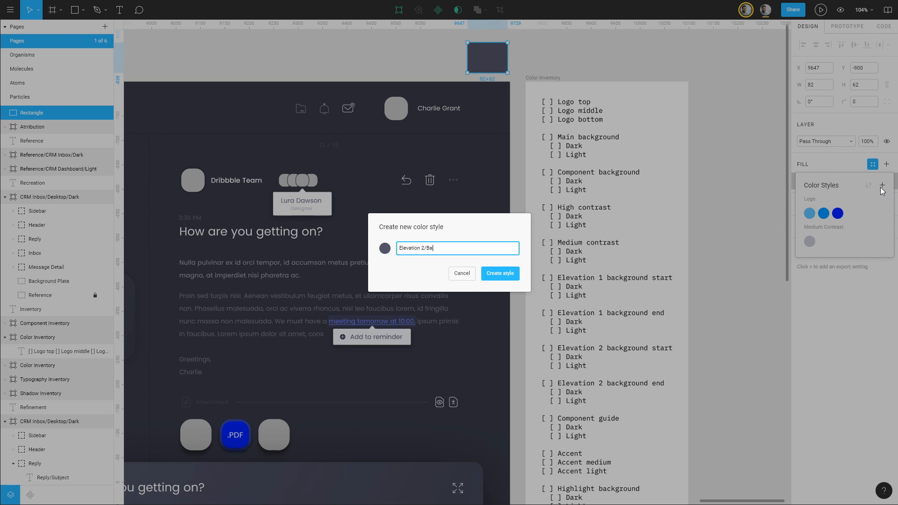
text(Elevation 2/Background/Start)
key(Return)
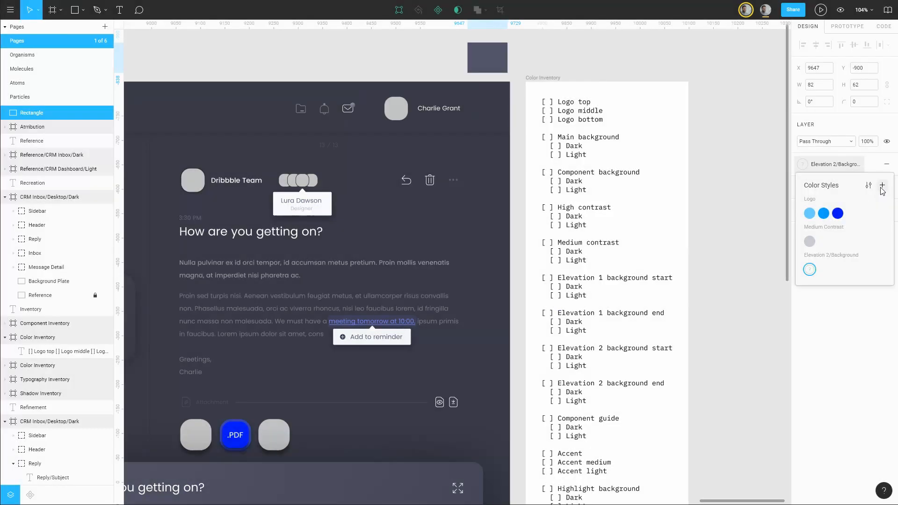
click(758, 215)
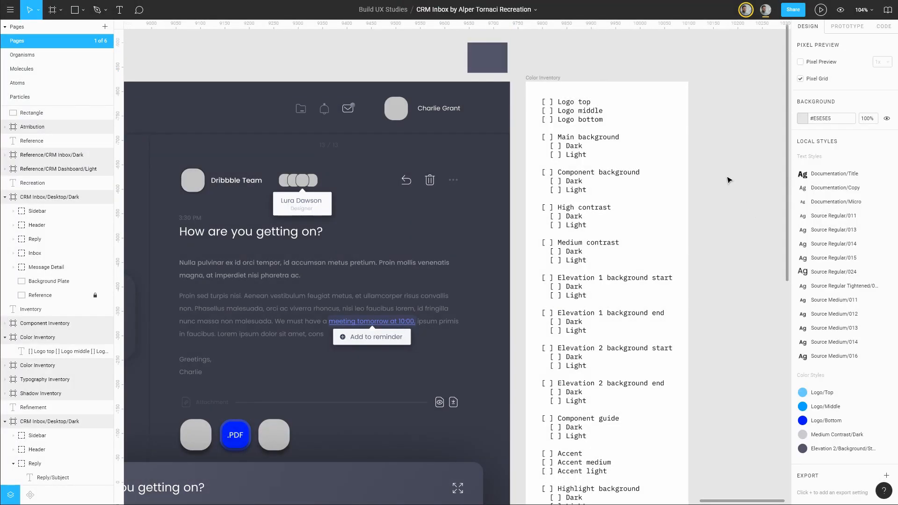
- Open the end stop of the Reply/Plate layer's linear gradient fill to read its HSL values
scroll(373, 328, down, 5)
scroll(373, 329, left, 3)
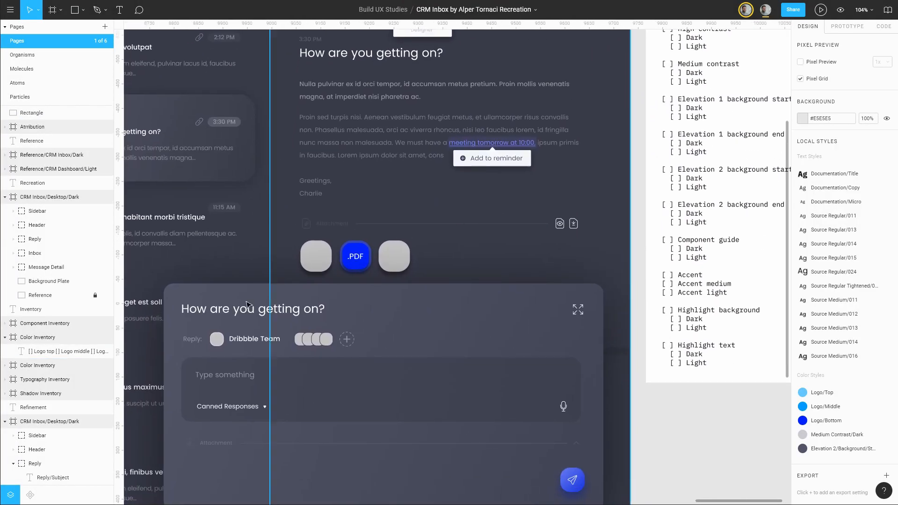
click(246, 302)
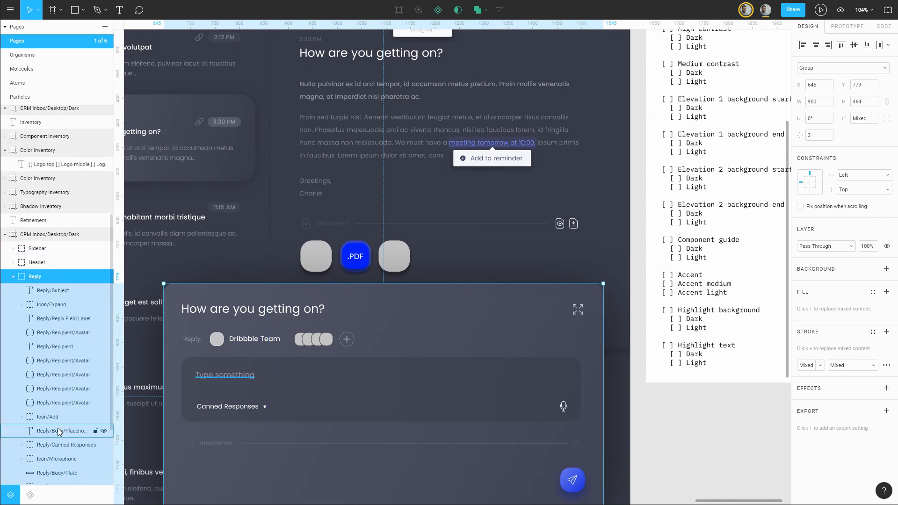
scroll(56, 427, down, 3)
click(40, 422)
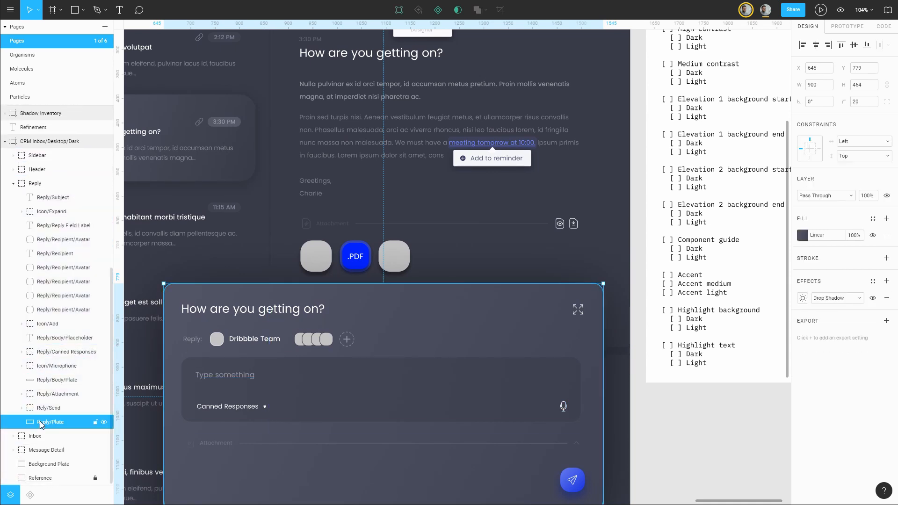
click(803, 235)
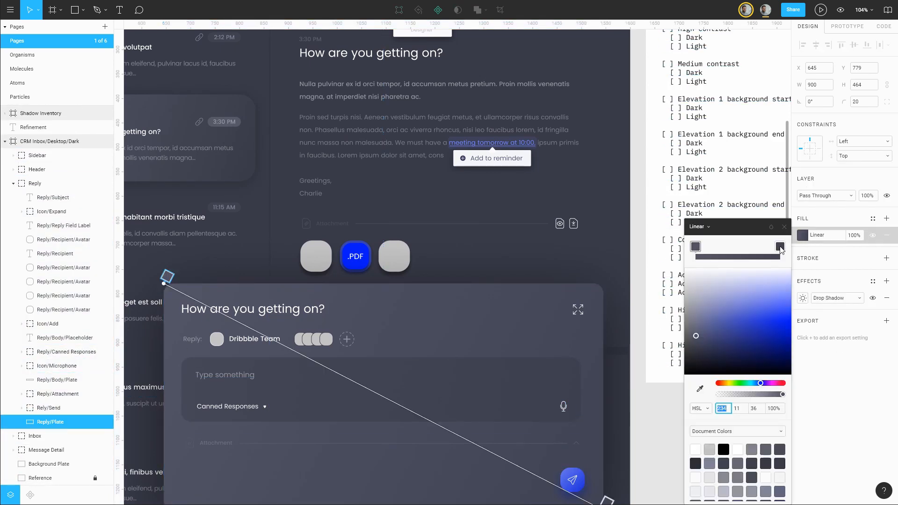
click(780, 246)
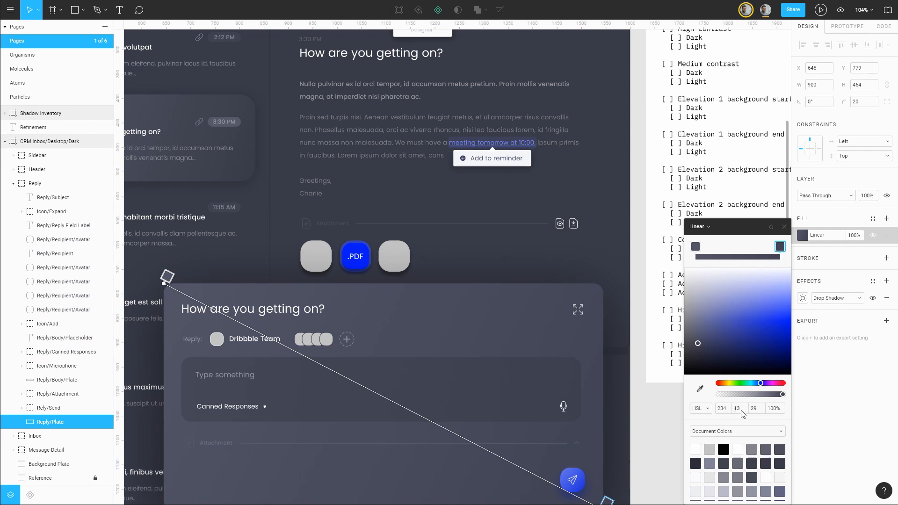
- Switch to Colorable, set the background to hue 233, saturation 0.11 and lightness 0.29, and copy its hex value
key(alt+Tab)
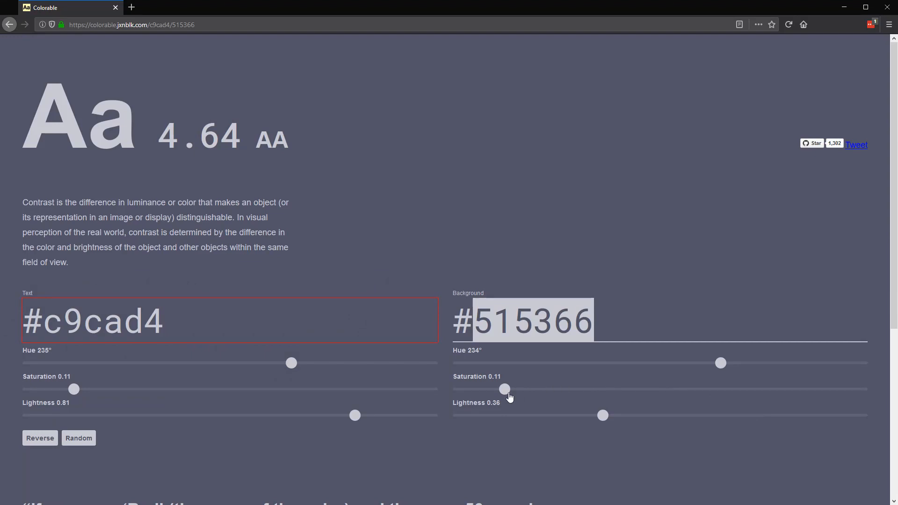
click(510, 394)
drag(606, 414, 577, 422)
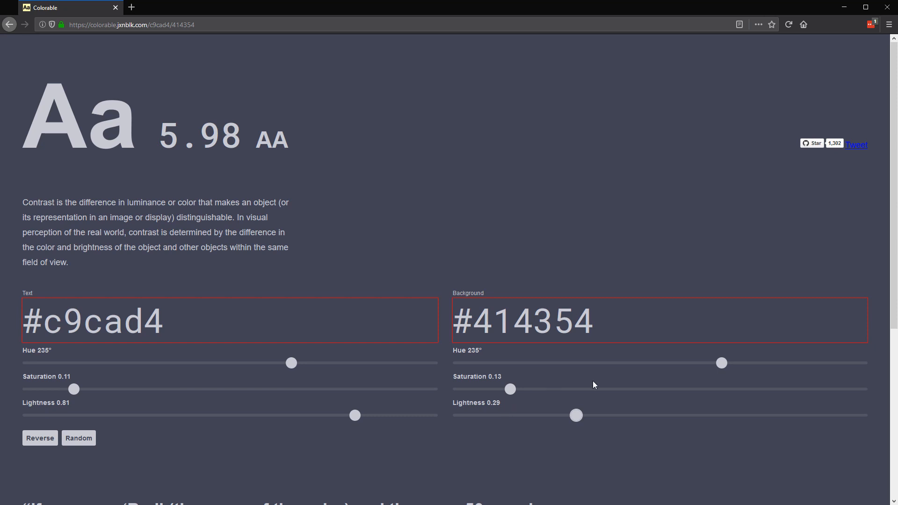
drag(720, 366, 722, 365)
drag(513, 389, 501, 391)
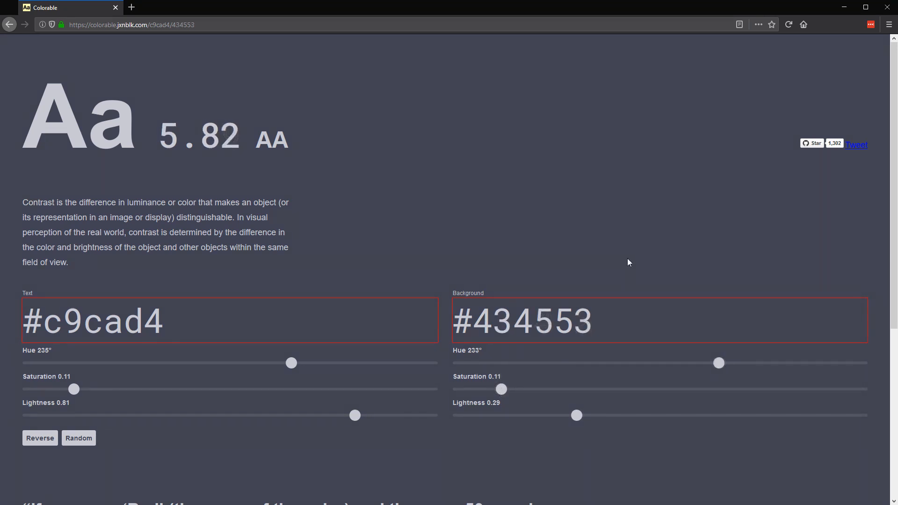
drag(593, 322, 479, 320)
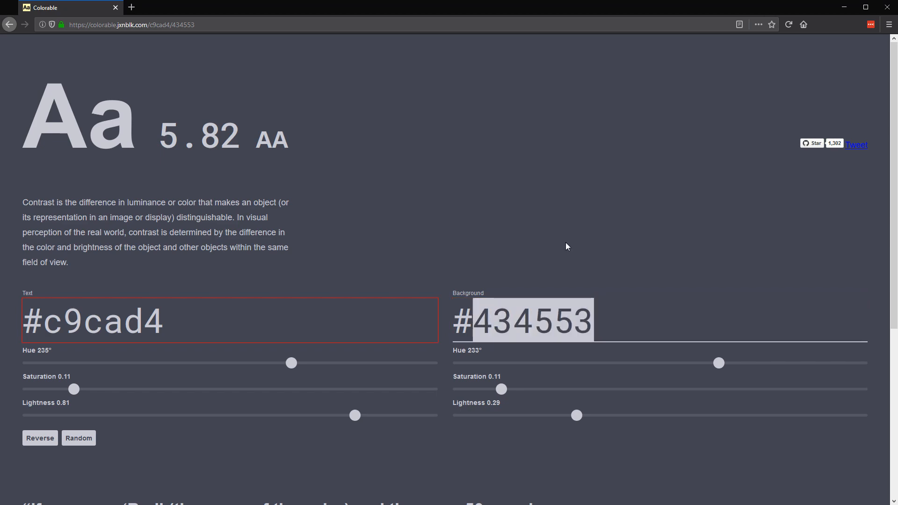
- Switch back to Figma, detach the swatch rectangle's color style, and set its fill to #434553 with hue 234
key(alt+Tab)
drag(645, 233, 493, 414)
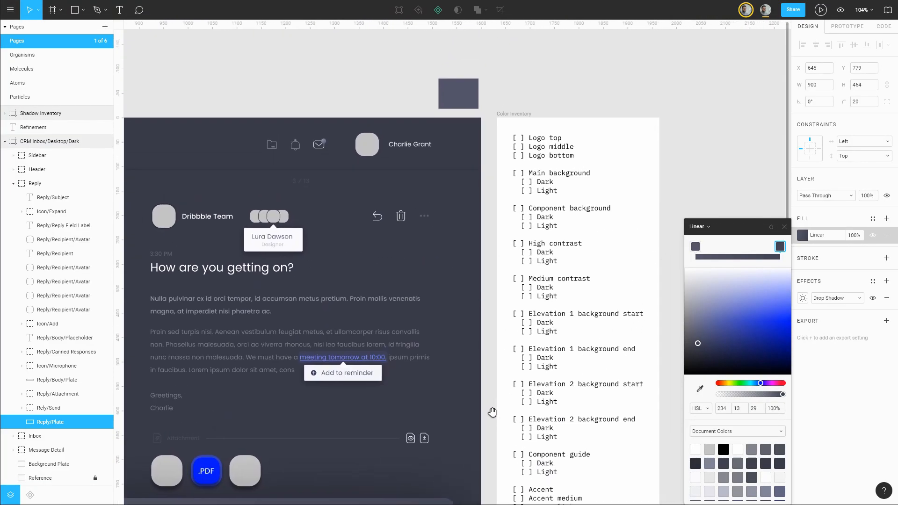
click(784, 227)
click(458, 93)
click(873, 165)
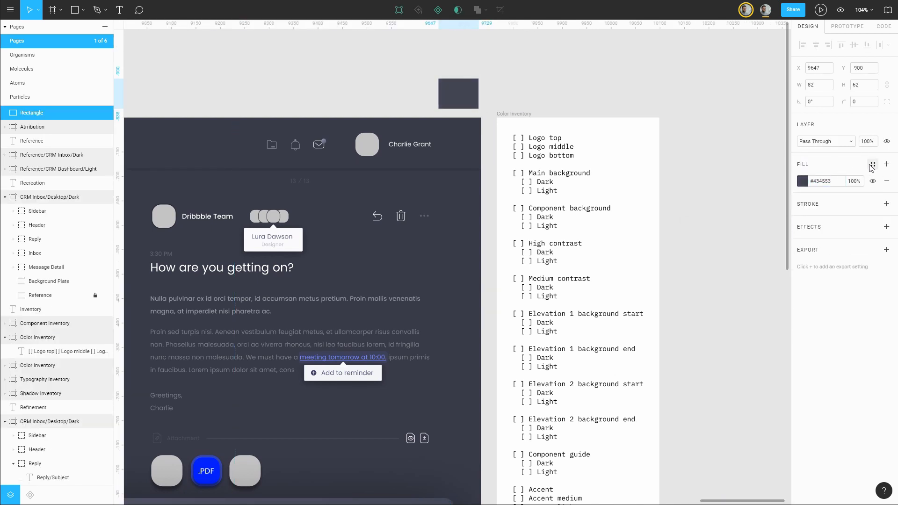
click(803, 181)
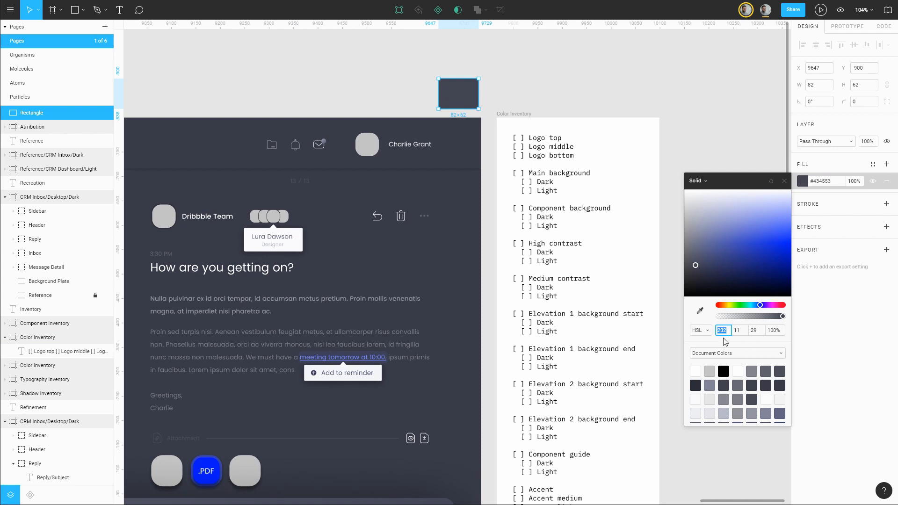
text(234)
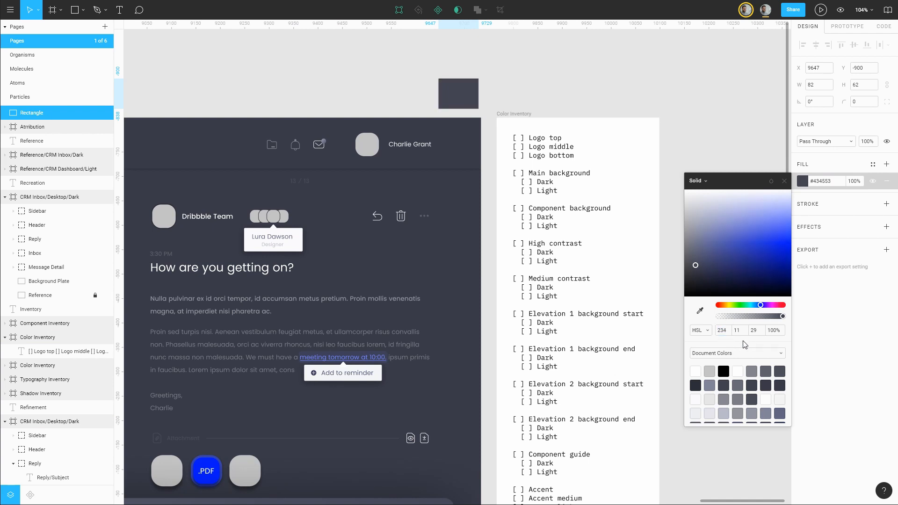
- Save the swatch rectangle's fill as a new color style named Elevation 2/Background/End
click(872, 165)
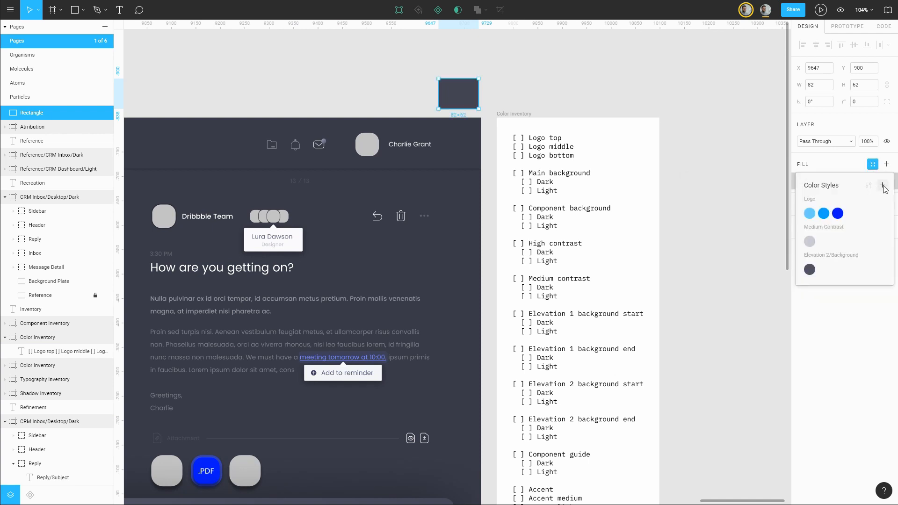
click(882, 185)
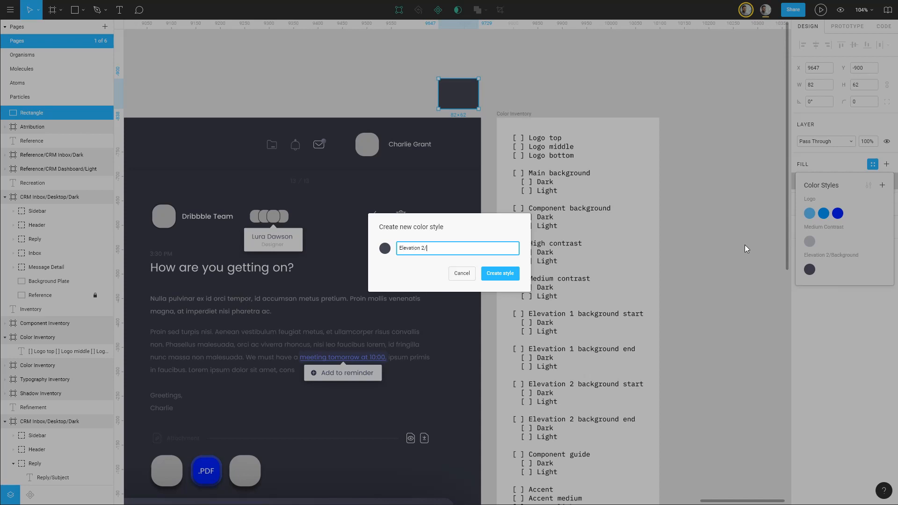
text(End)
key(Return)
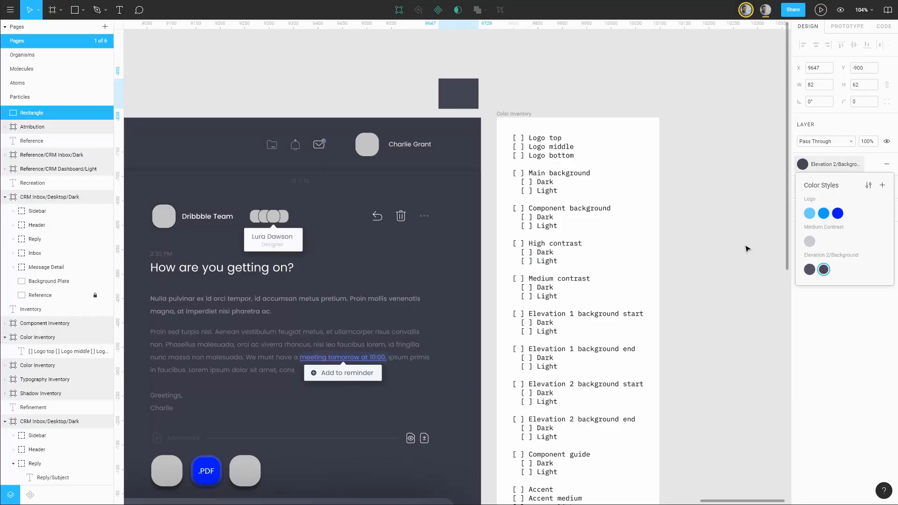
click(728, 227)
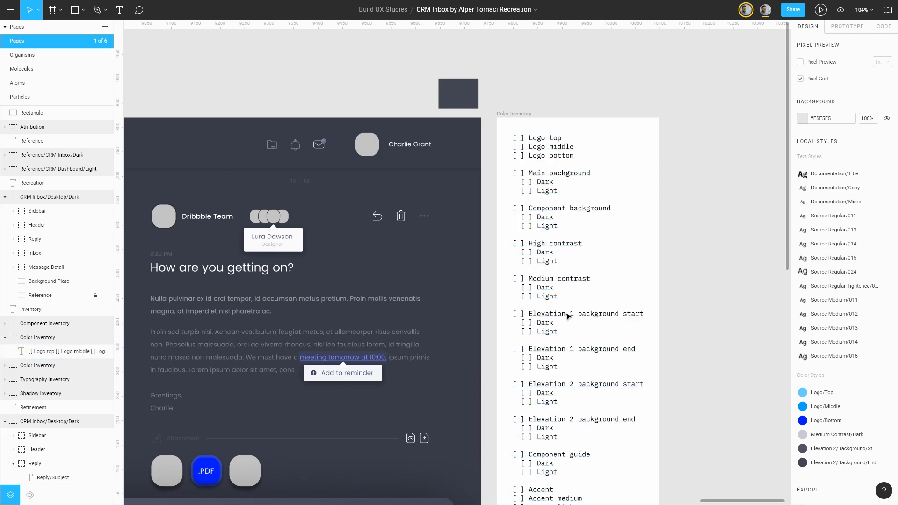
- Collapse the expanded Reply group, the first CRM Inbox/Desktop/Dark frame and the Color Inventory frame in the layer list
drag(286, 97, 617, 70)
scroll(579, 335, down, 5)
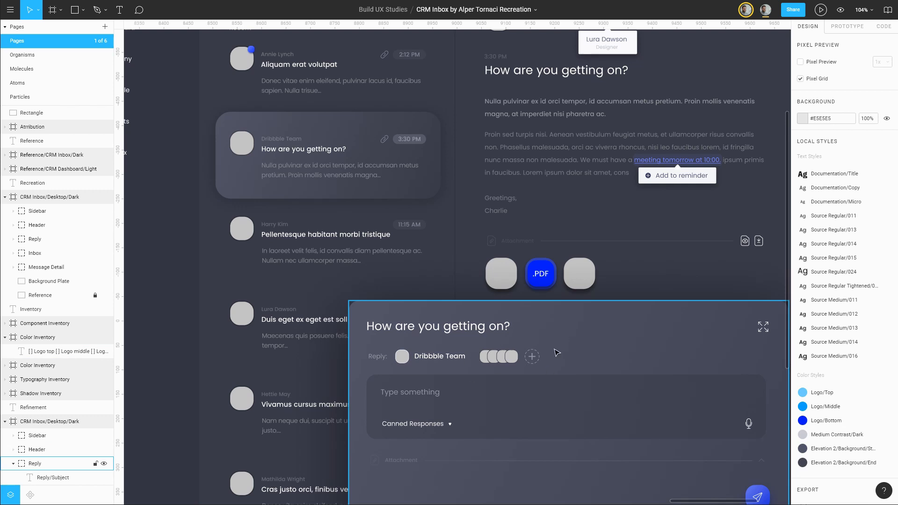
scroll(556, 352, up, 2)
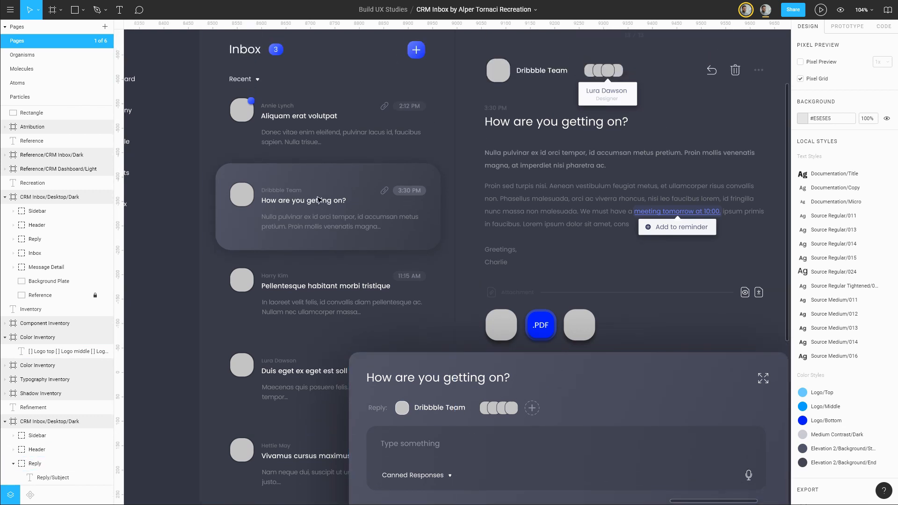
scroll(318, 200, up, 1)
scroll(436, 244, up, 3)
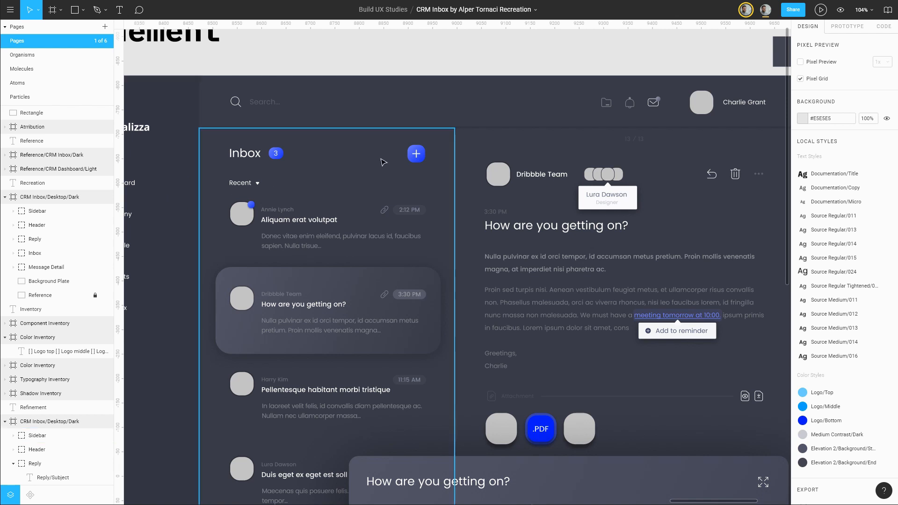
scroll(538, 74, right, 3)
scroll(538, 75, up, 1)
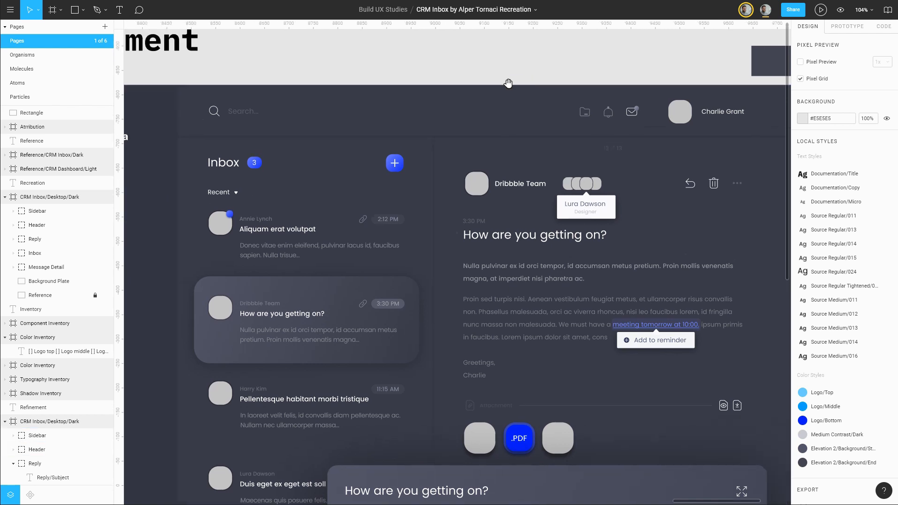
click(276, 327)
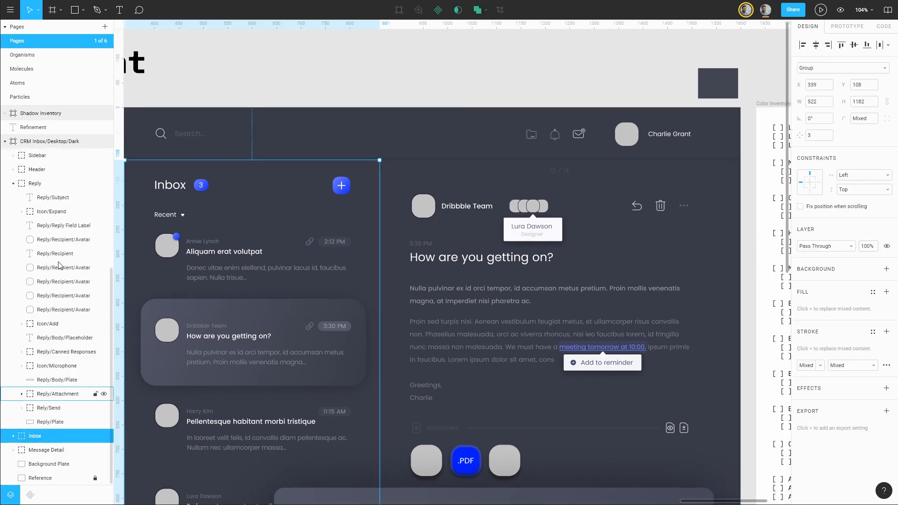
click(14, 184)
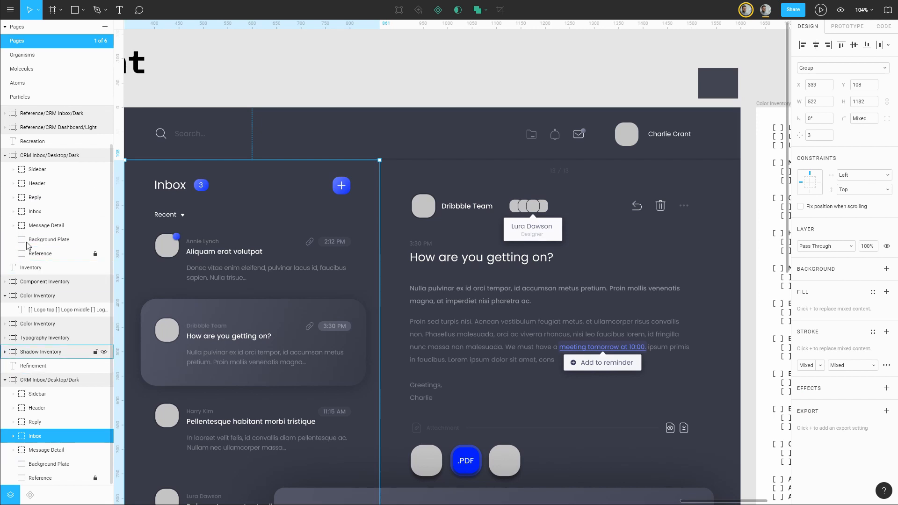
click(5, 156)
click(11, 240)
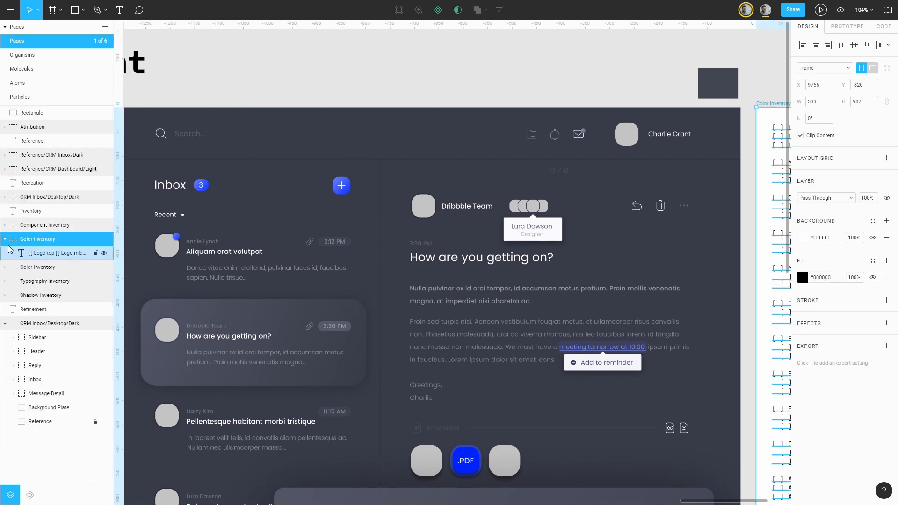
click(5, 240)
click(41, 325)
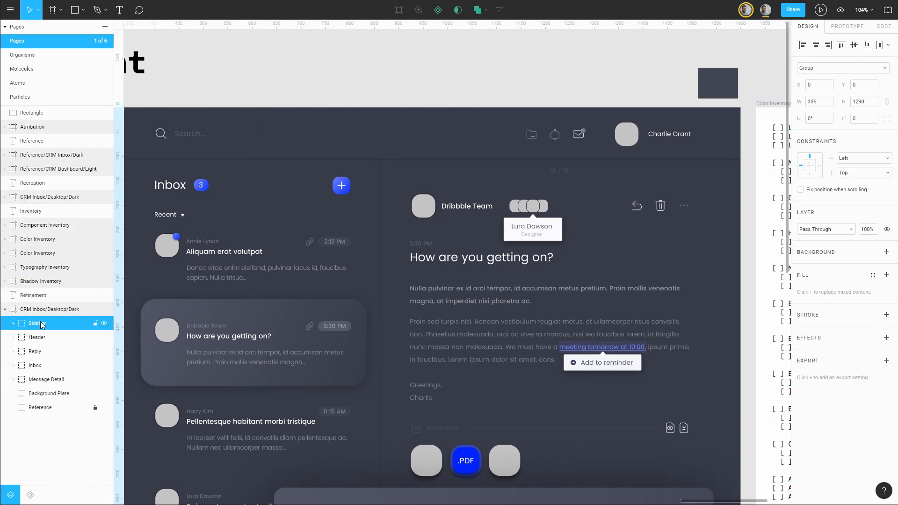
- Find the Message/Active/Plate layer inside the Inbox group and open its linear gradient fill to read the start stop's HSL values
click(13, 366)
scroll(37, 397, down, 3)
click(46, 436)
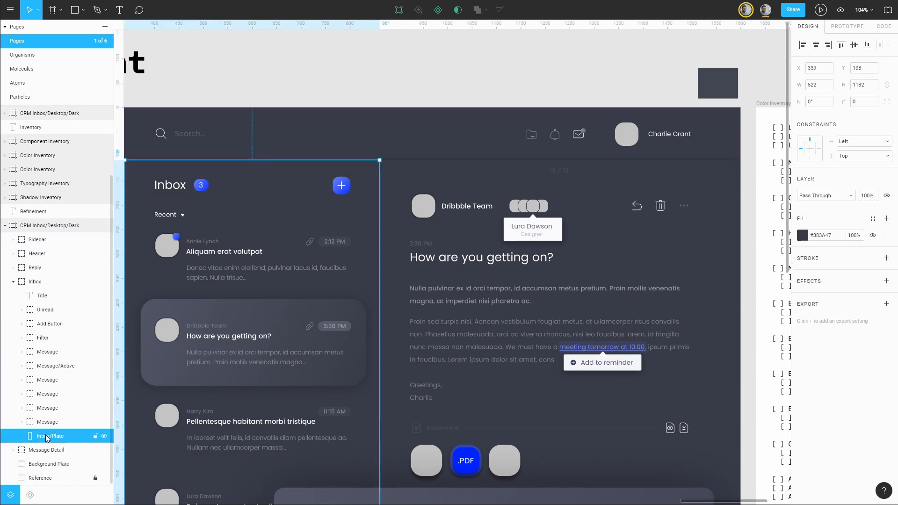
click(23, 367)
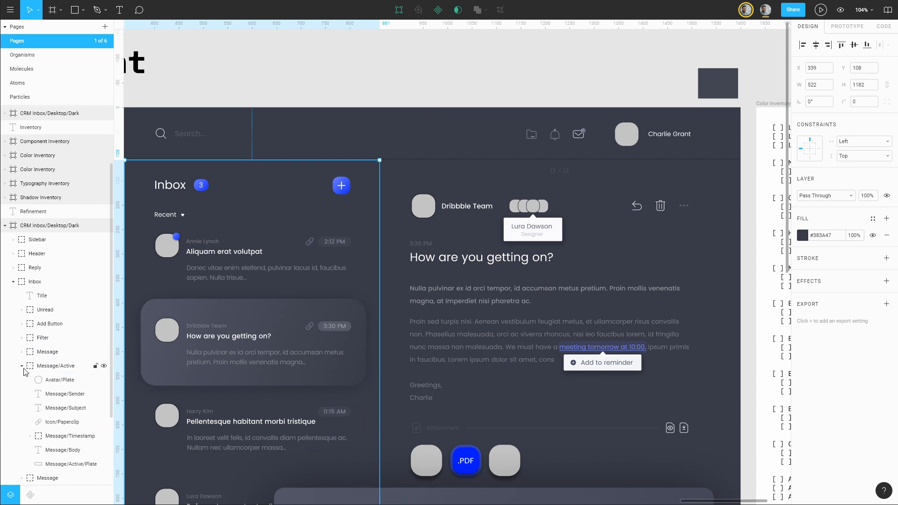
scroll(26, 374, down, 2)
click(70, 418)
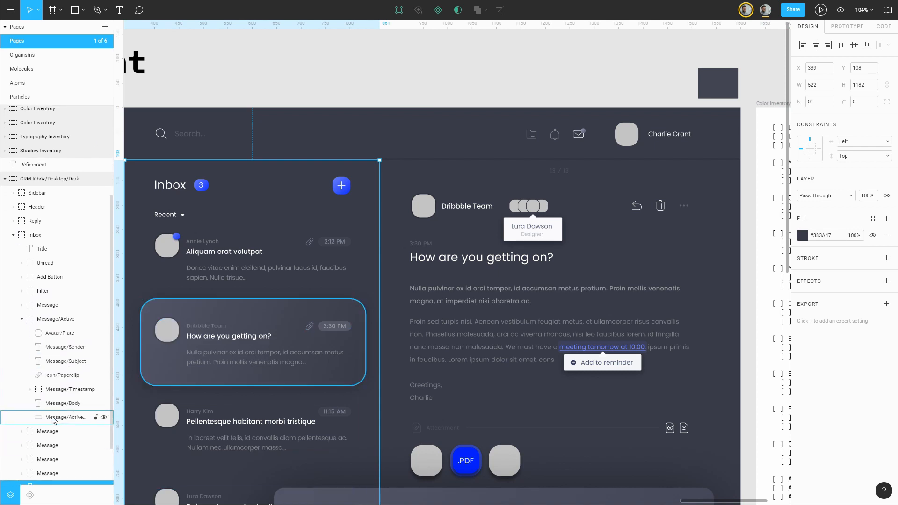
click(802, 235)
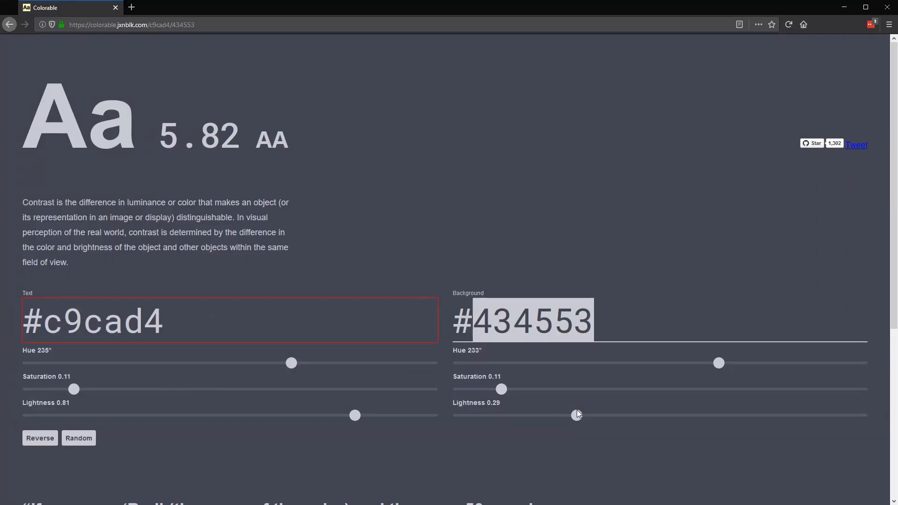
- Switch to Colorable, set the background to hue 234, saturation 0.11 and lightness 0.36, and copy its hex value
drag(578, 414, 604, 418)
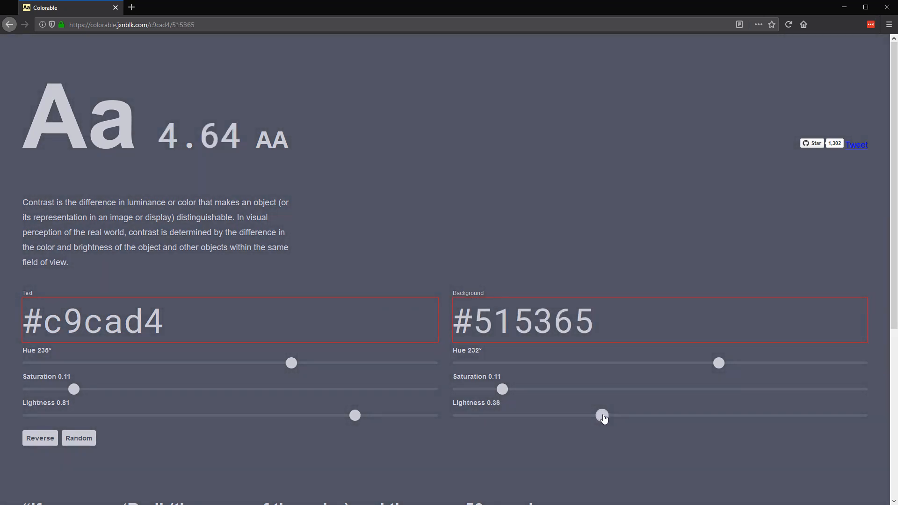
drag(719, 363, 720, 366)
drag(505, 395, 506, 393)
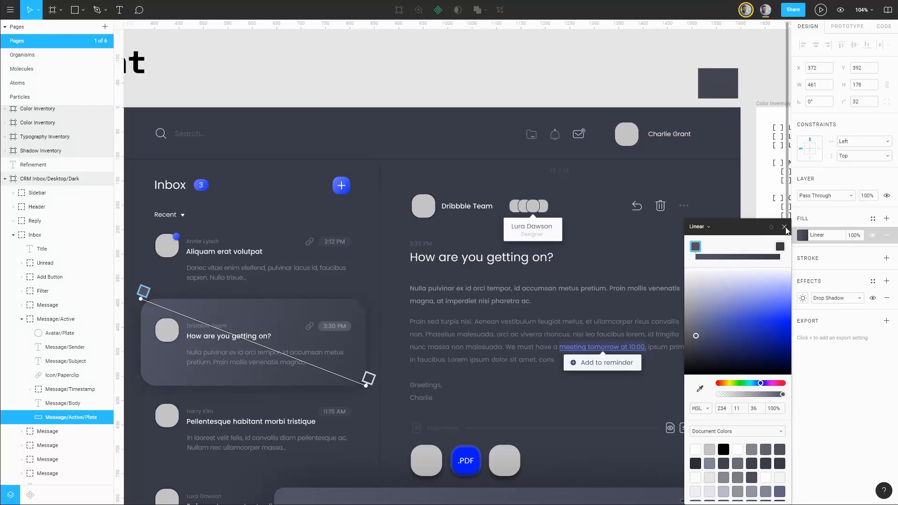
- Switch back to Figma, detach the swatch rectangle's color style, and set its fill to #515366
click(718, 84)
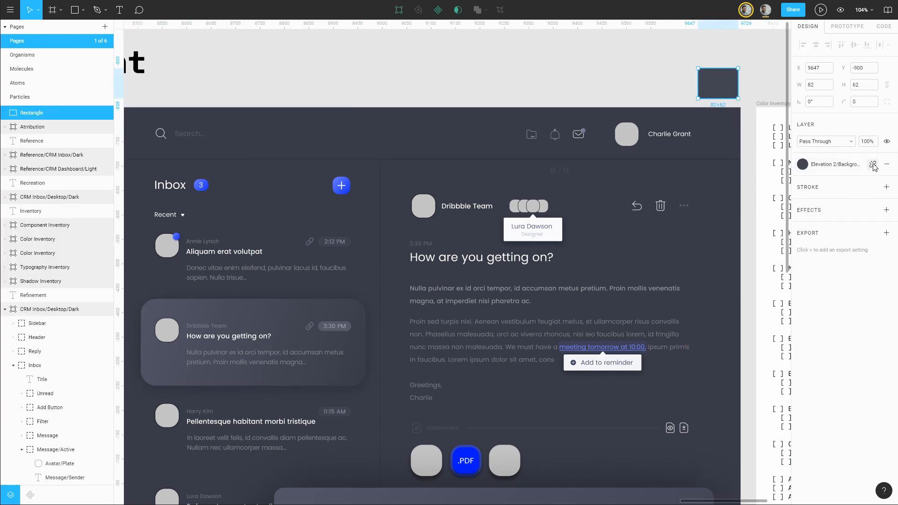
click(825, 181)
text(515366)
key(Return)
click(803, 181)
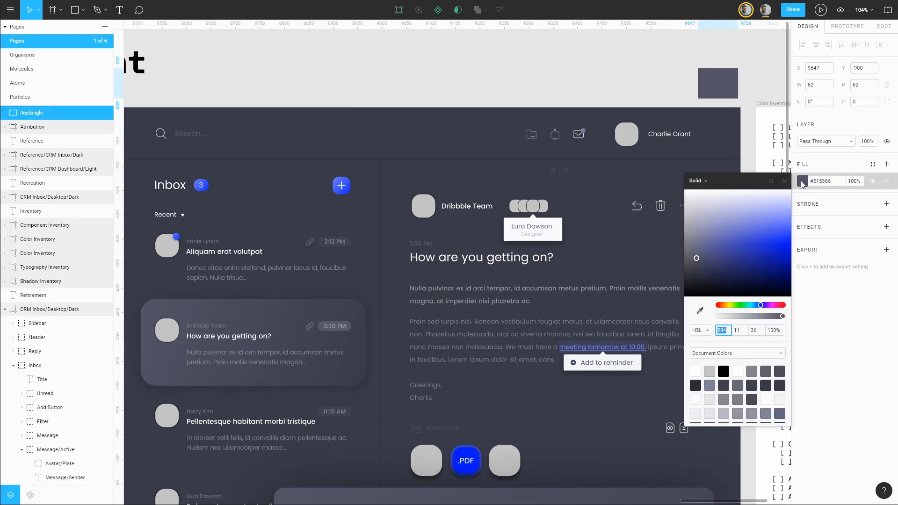
- Save the swatch rectangle's fill as a new color style named Elevation 1/Background/Start
click(873, 164)
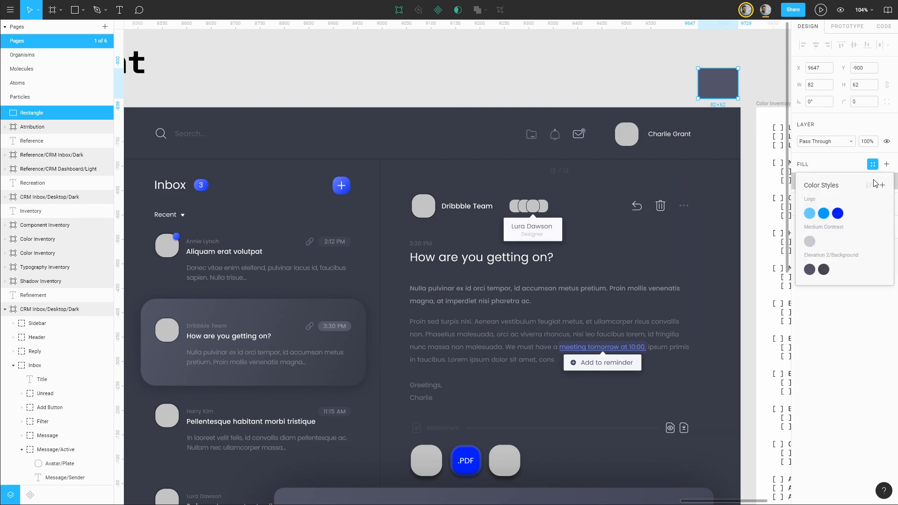
click(882, 187)
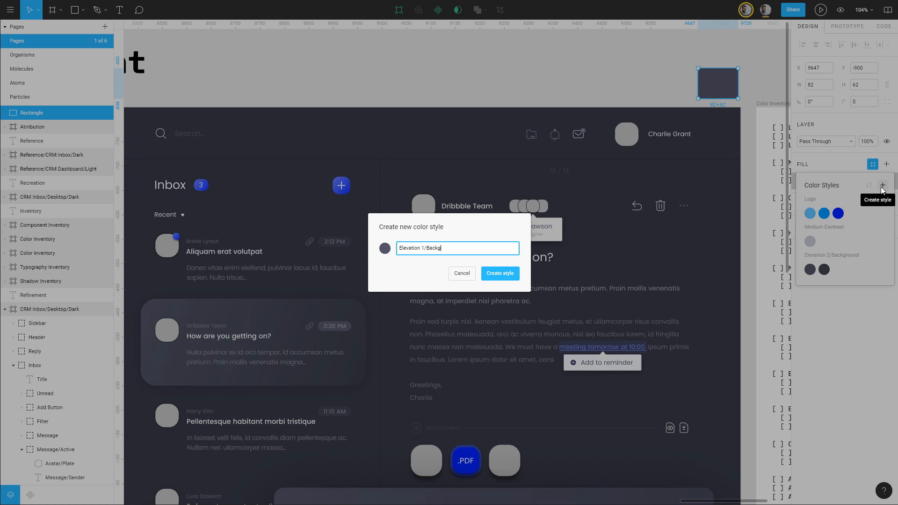
text(Elevation 1/Background/Star)
key(Return)
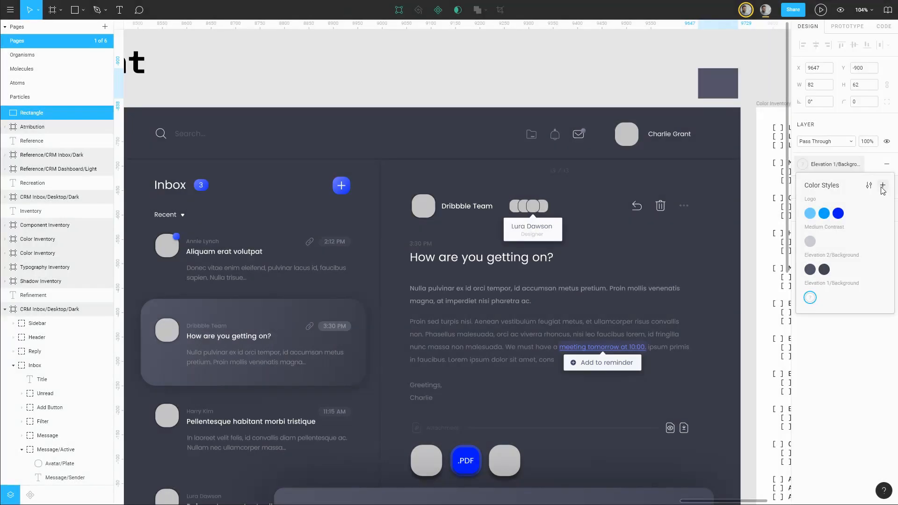
- Open the end stop of the Message/Active/Plate layer's linear gradient fill to read its HSL values
click(251, 319)
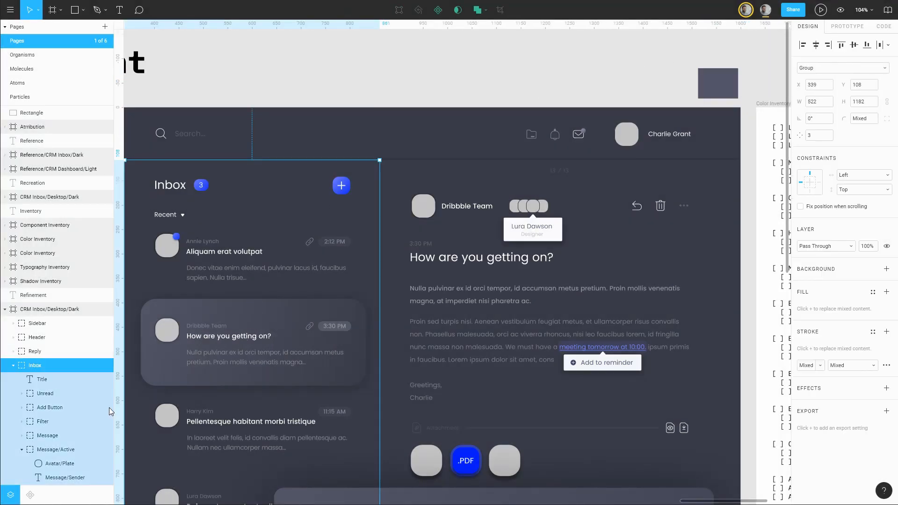
scroll(75, 396, down, 3)
click(62, 408)
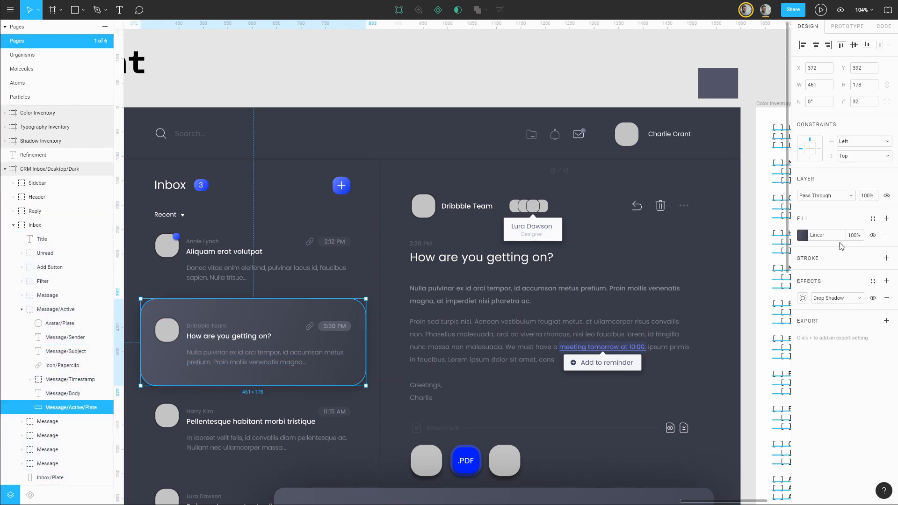
click(802, 235)
click(781, 248)
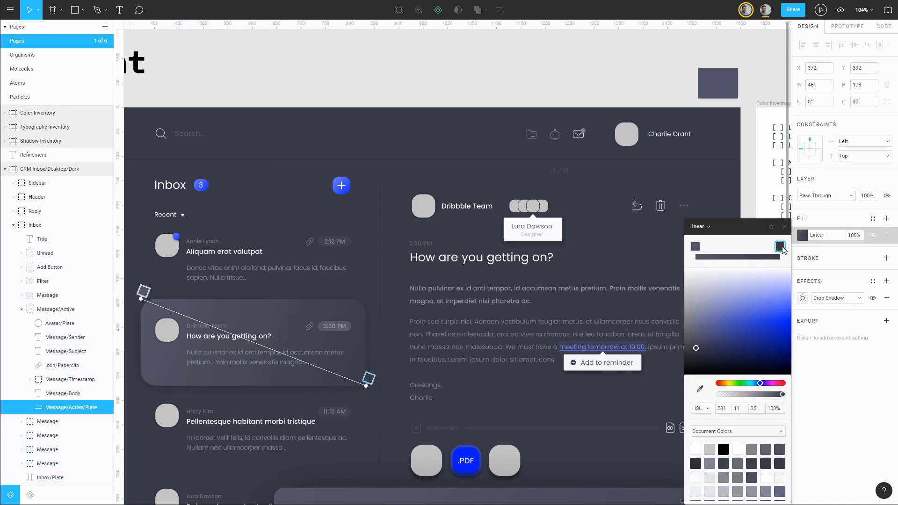
click(728, 411)
click(727, 411)
- Switch to Colorable, set the background's lightness to 0.25, and copy the background's hex value
key(alt+Tab)
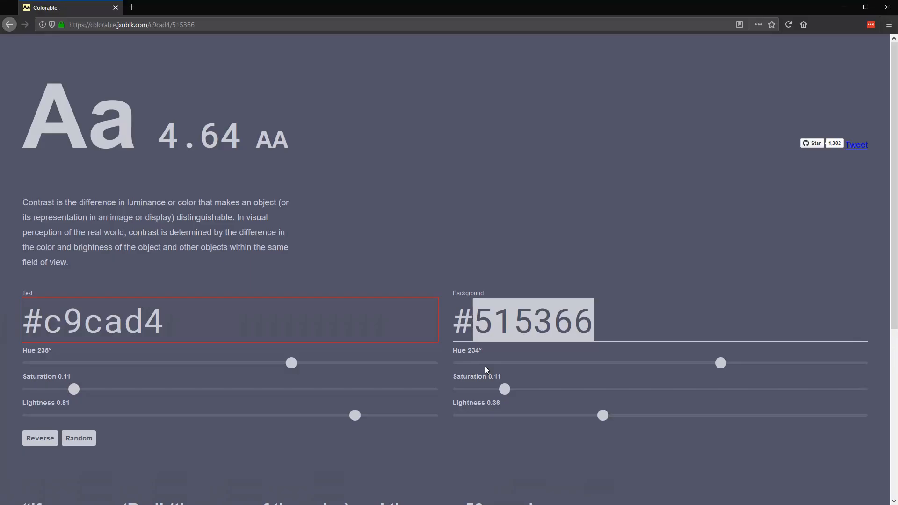
drag(608, 418, 561, 417)
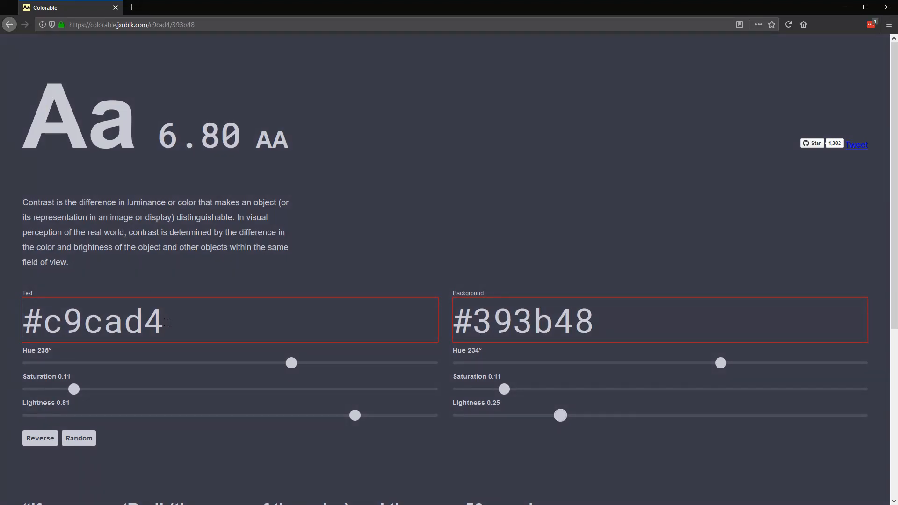
drag(49, 327, 183, 319)
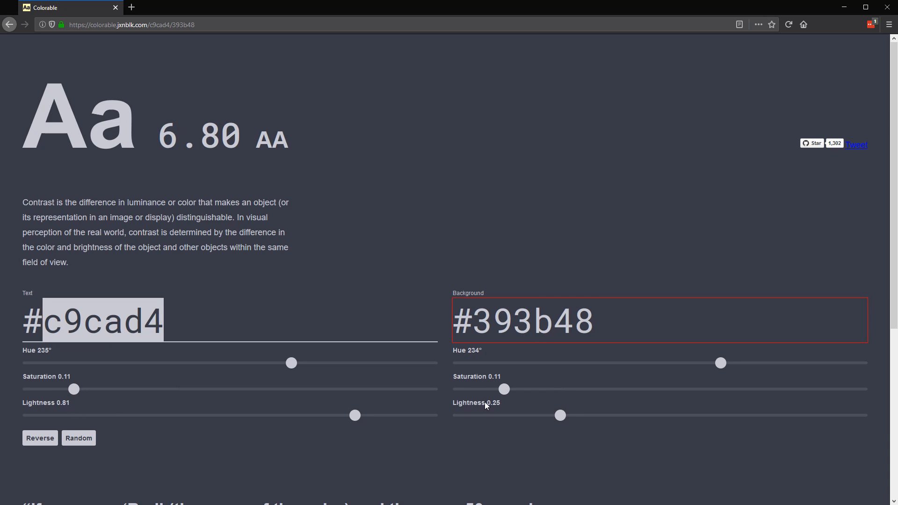
double_click(622, 328)
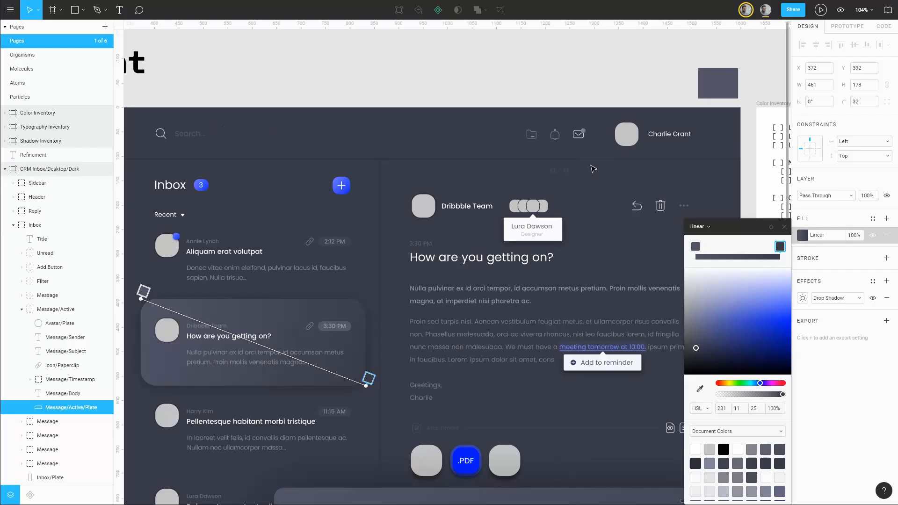
- Return to Figma, close the gradient editor, detach the swatch rectangle's color style, and set its fill to #393B48
click(784, 228)
click(733, 89)
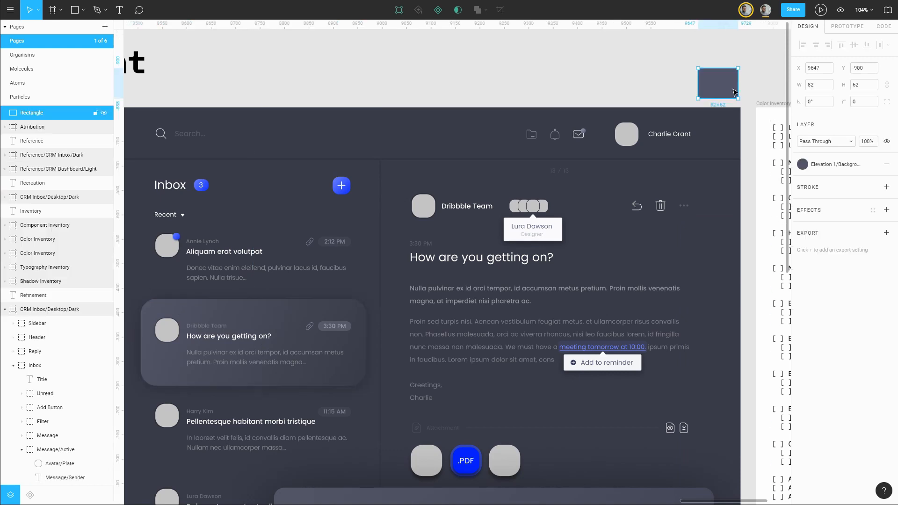
click(873, 164)
click(843, 181)
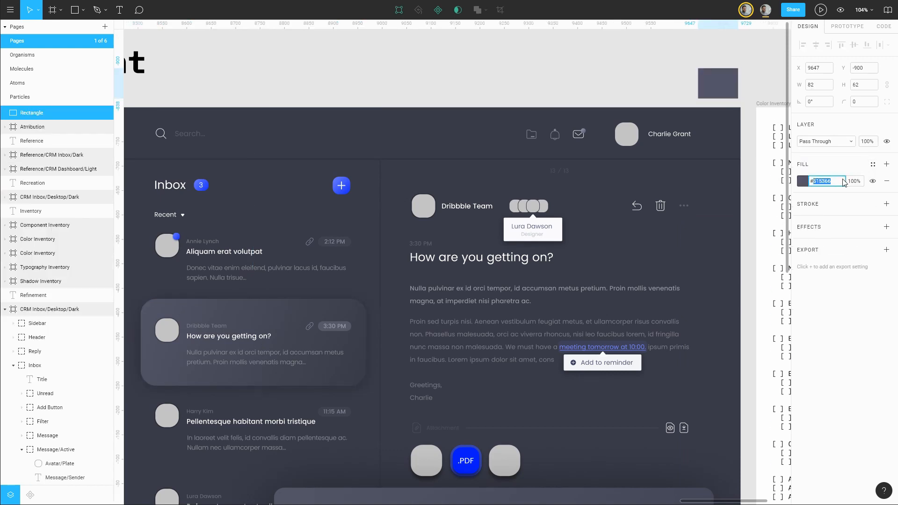
text(393B48)
key(Return)
- Save the swatch rectangle's fill as a new color style named Elevation 1/Background/End
click(873, 165)
click(882, 186)
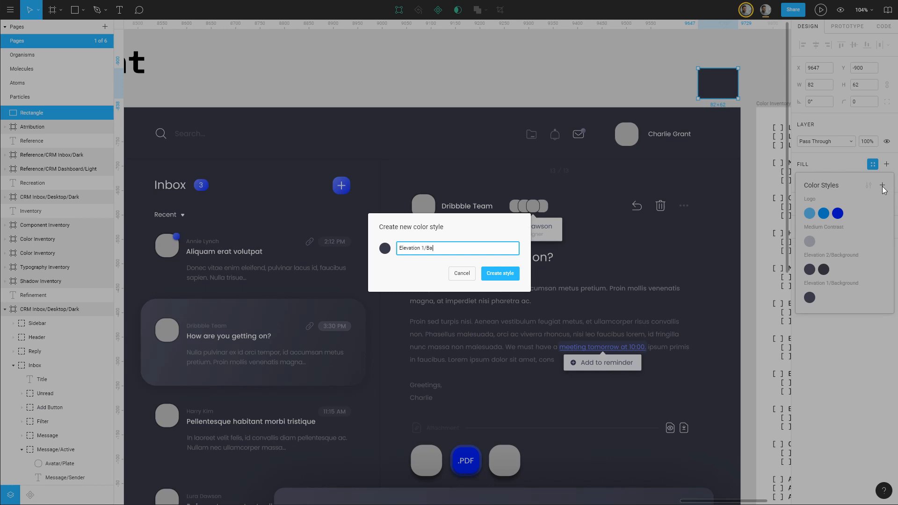
text(d/En)
key(Return)
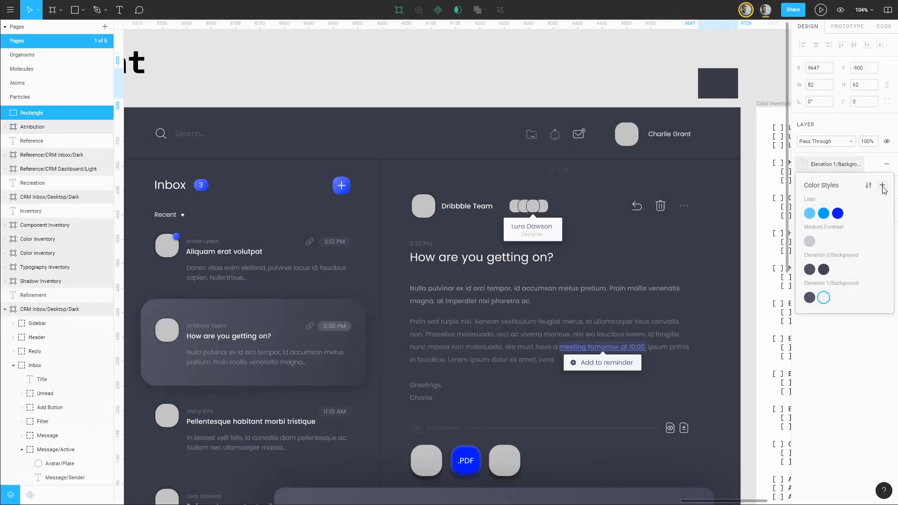
- Delete the swatch rectangle above the CRM Inbox frame
click(772, 70)
scroll(689, 212, down, 5)
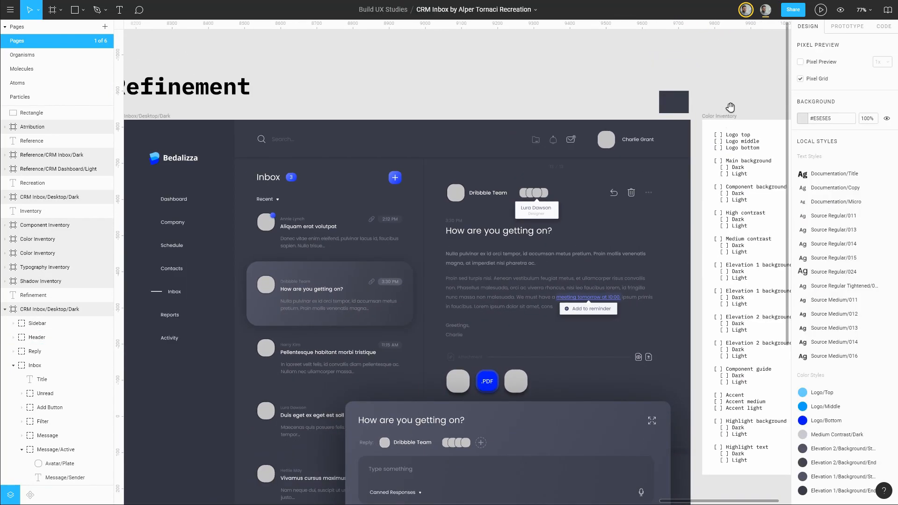
scroll(730, 110, right, 3)
click(593, 68)
key(Delete)
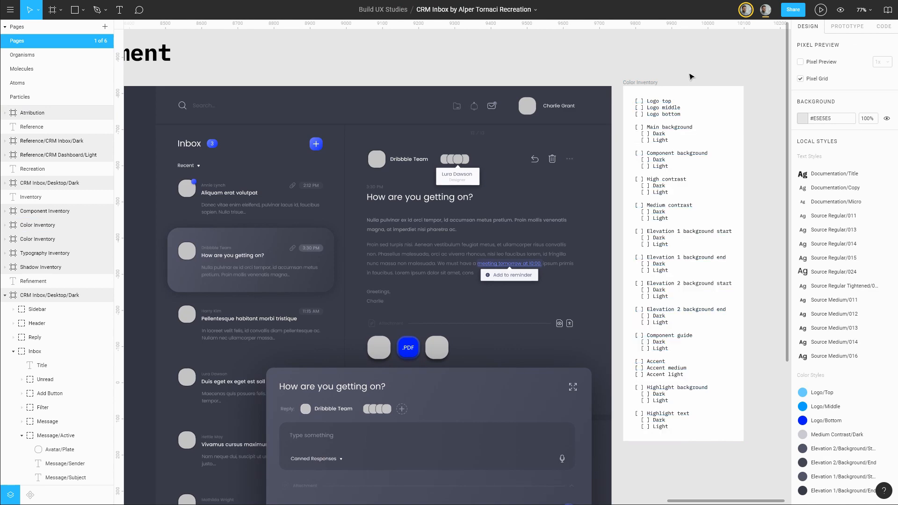
- Mark the three logo colors and the Dark entries of Medium contrast and the Elevation 1 and 2 backgrounds with [x] in the Color Inventory
scroll(626, 134, up, 3)
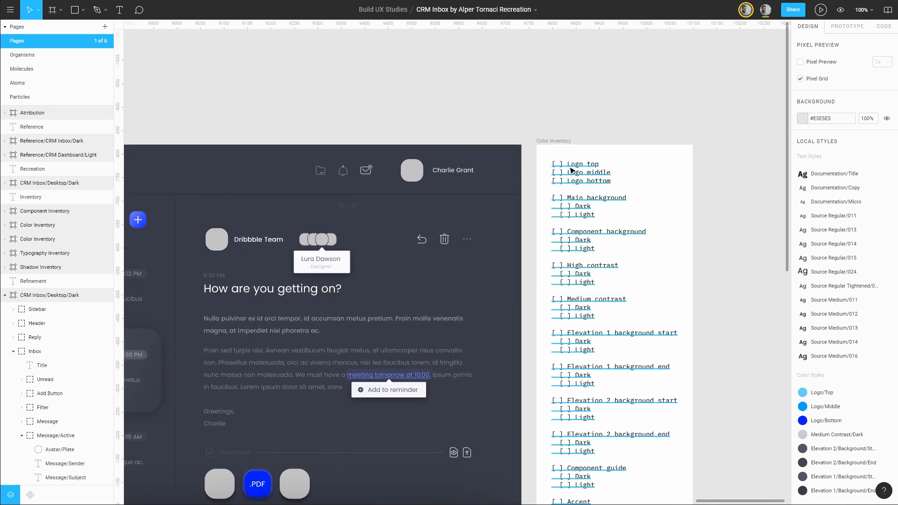
click(571, 170)
key(ctrl+v)
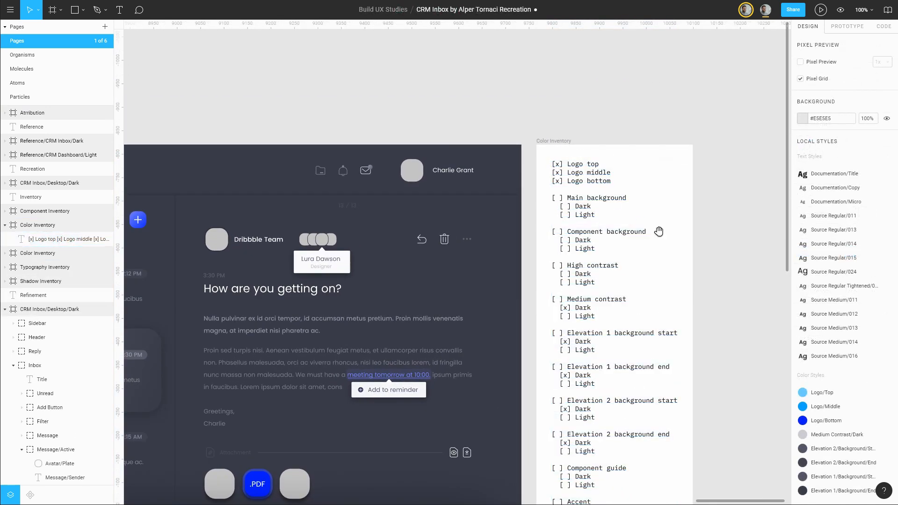
drag(659, 266, 746, 191)
drag(667, 178, 741, 200)
scroll(701, 126, right, 3)
scroll(701, 127, down, 1)
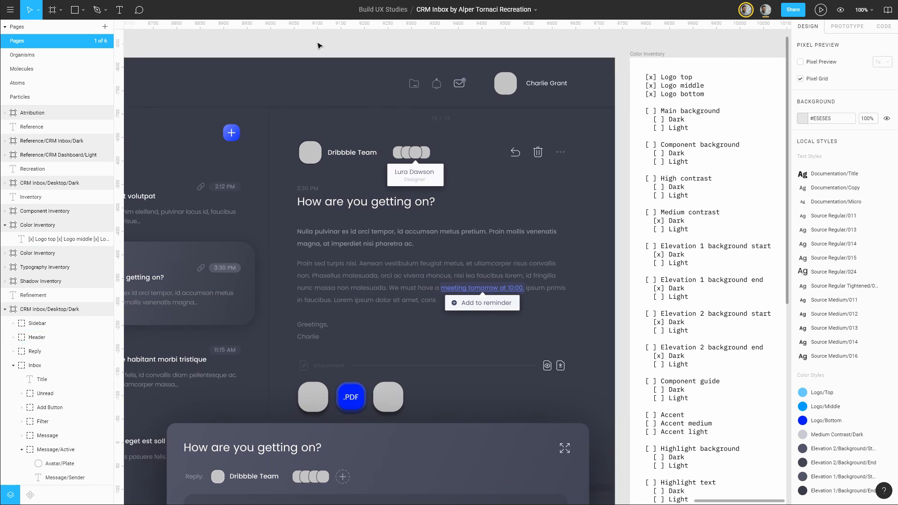
- Select the Sidebar/Plate layer in the CRM Inbox/Desktop/Dark frame and set its fill hue to 234
drag(275, 43, 523, 49)
click(13, 324)
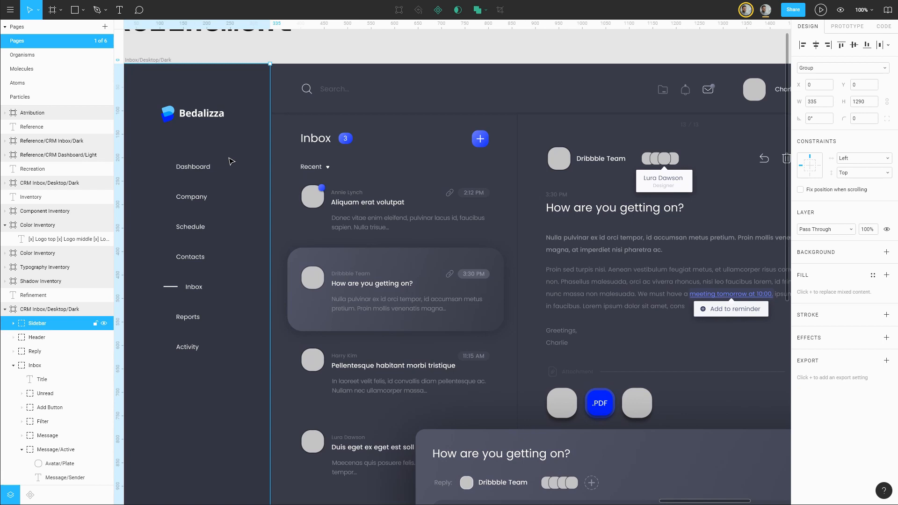
click(13, 323)
scroll(56, 328, down, 1)
click(66, 318)
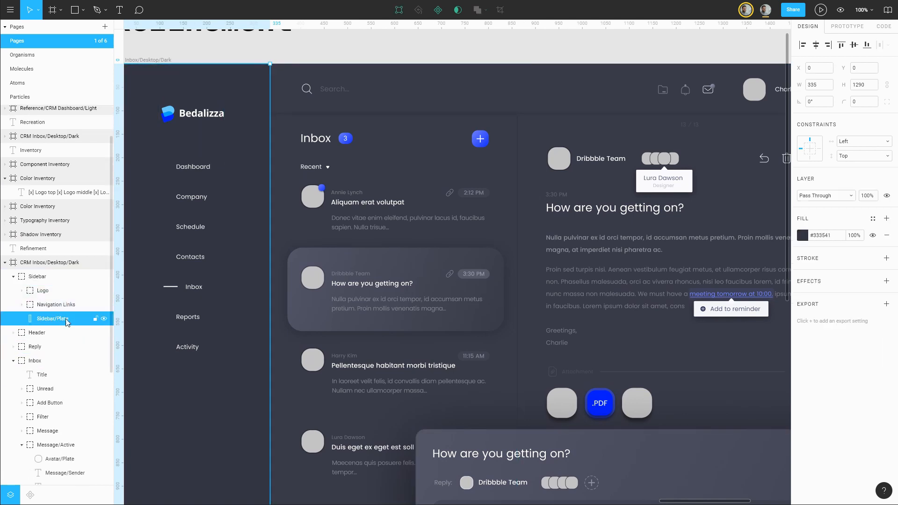
click(802, 235)
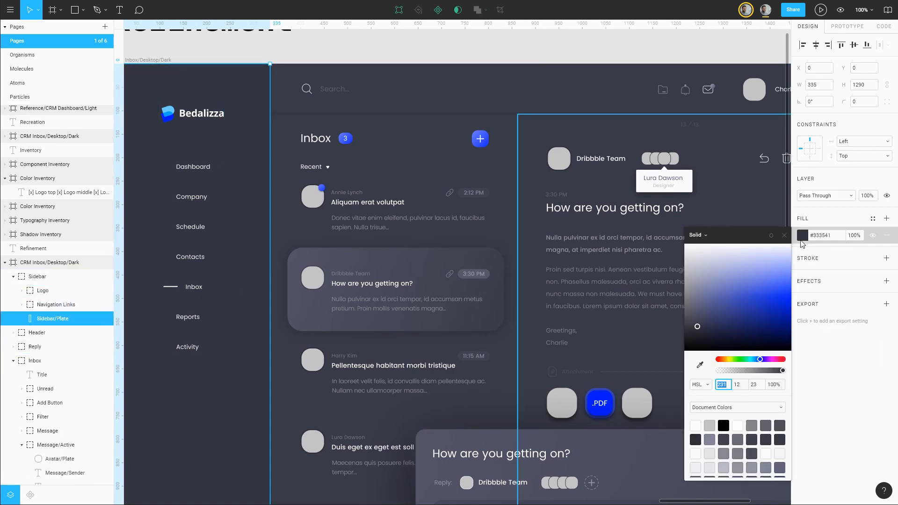
click(730, 385)
key(BackSpace)
text(4)
key(Return)
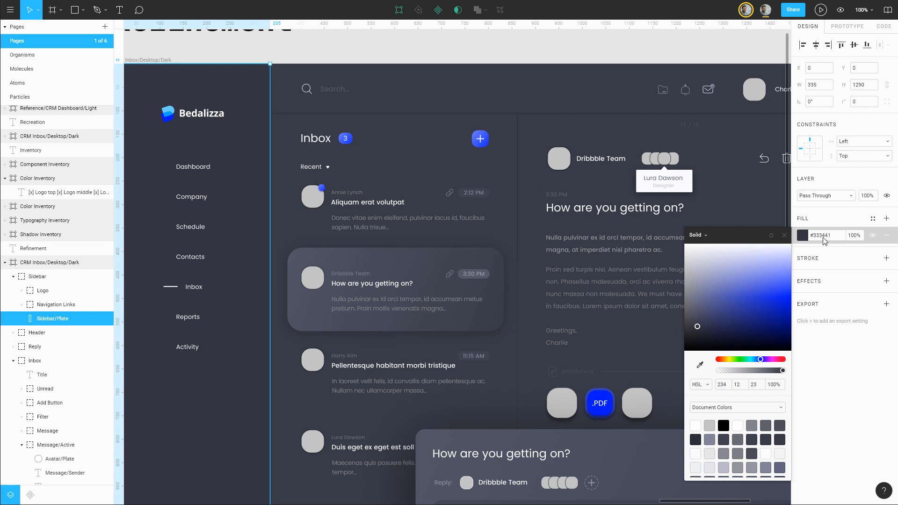
- Save the sidebar plate's fill as a new color style named Main/Background/Dark
click(881, 224)
click(873, 218)
click(882, 239)
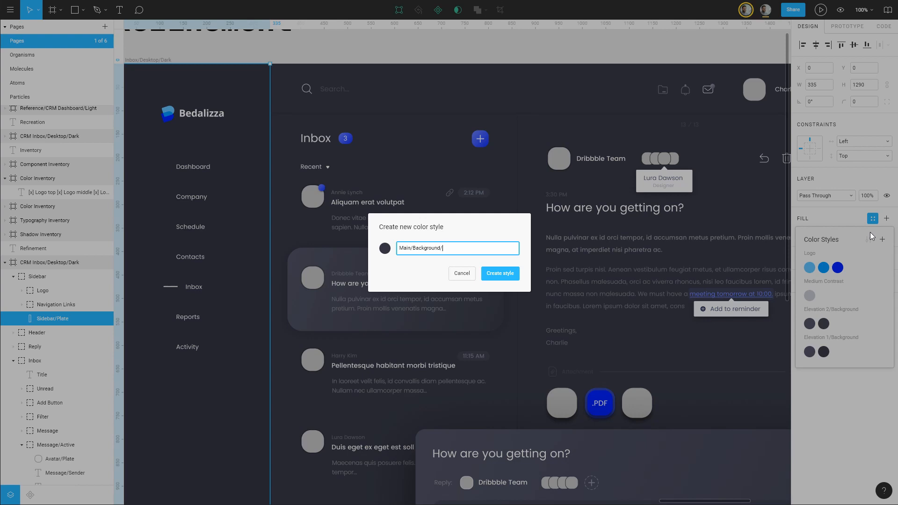
text(Main/Background/Dark)
key(Return)
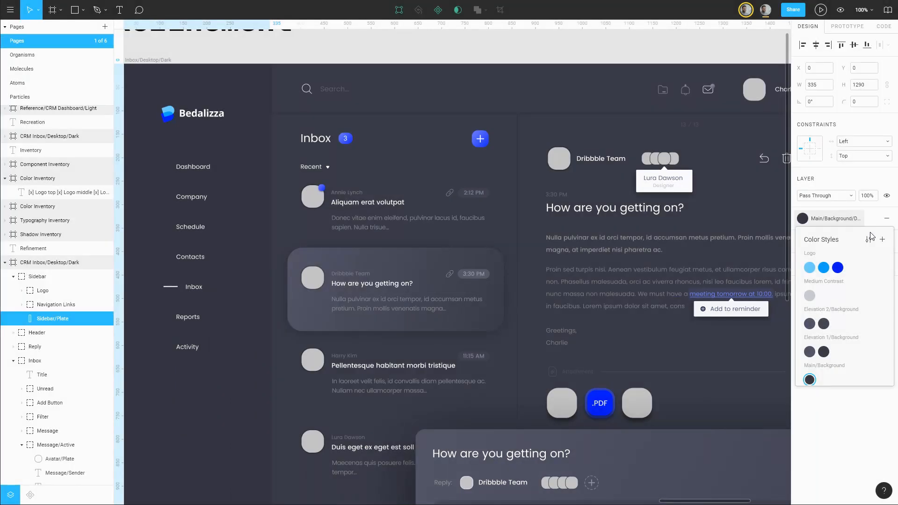
click(696, 49)
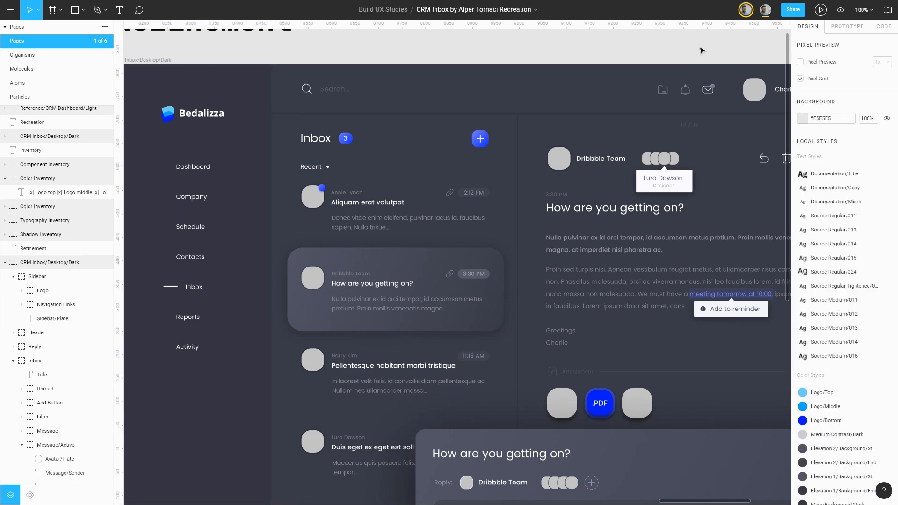
- Rename the Elevation 1 background End color style to Elevation 1/Background/Dark/End
drag(762, 53, 567, 79)
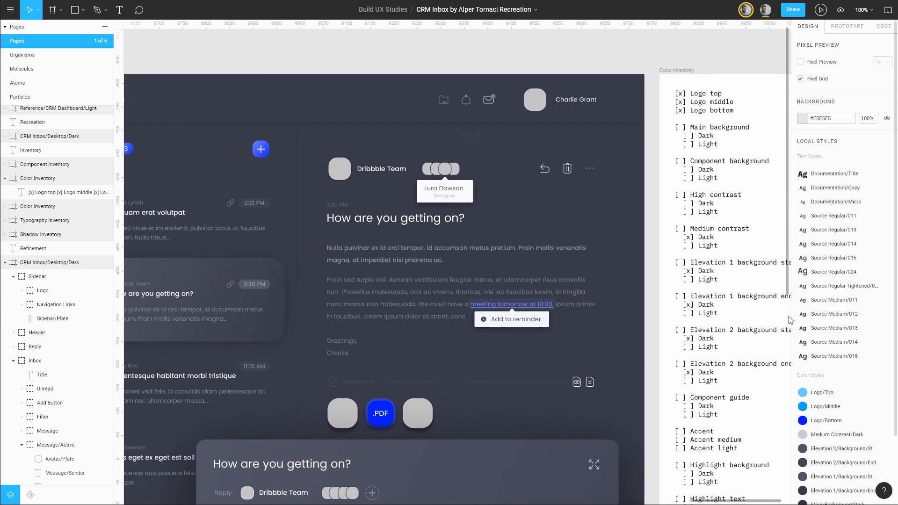
scroll(856, 344, down, 3)
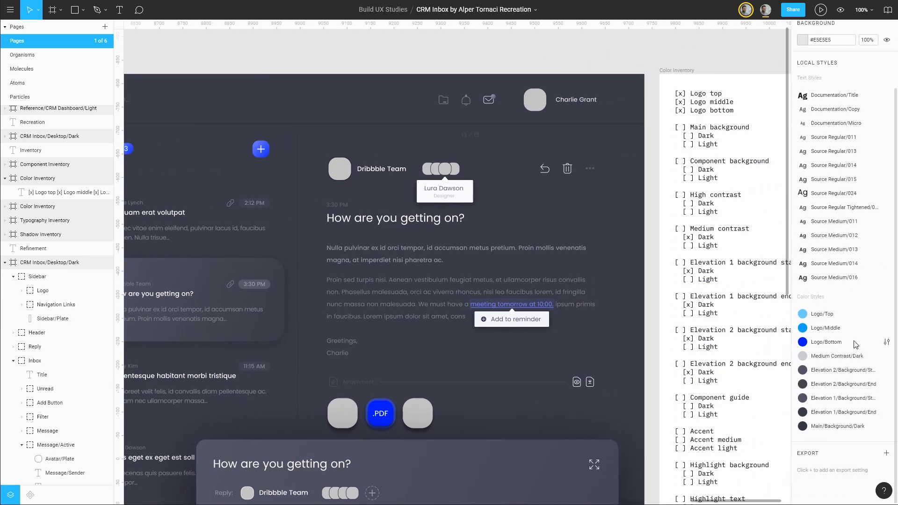
click(848, 413)
click(849, 370)
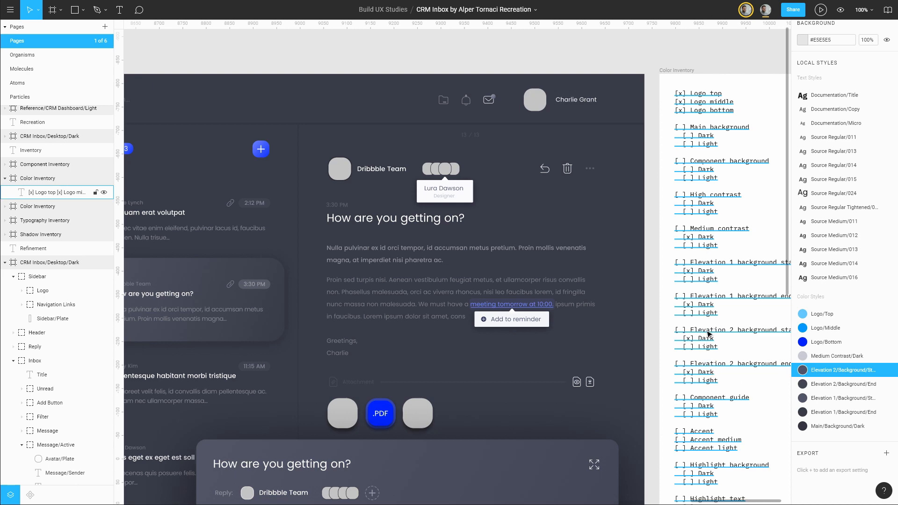
click(842, 416)
click(887, 412)
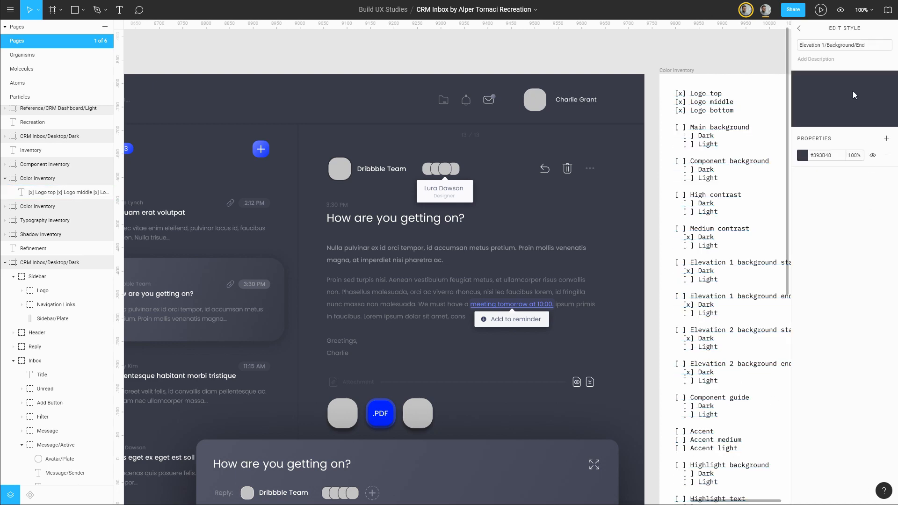
click(855, 46)
click(856, 46)
text(Dark/)
click(798, 29)
- Rename the Elevation 1 background Start color style to Elevation 1/Background/Dark/Start
click(886, 399)
click(856, 46)
click(856, 46)
text(Dark/)
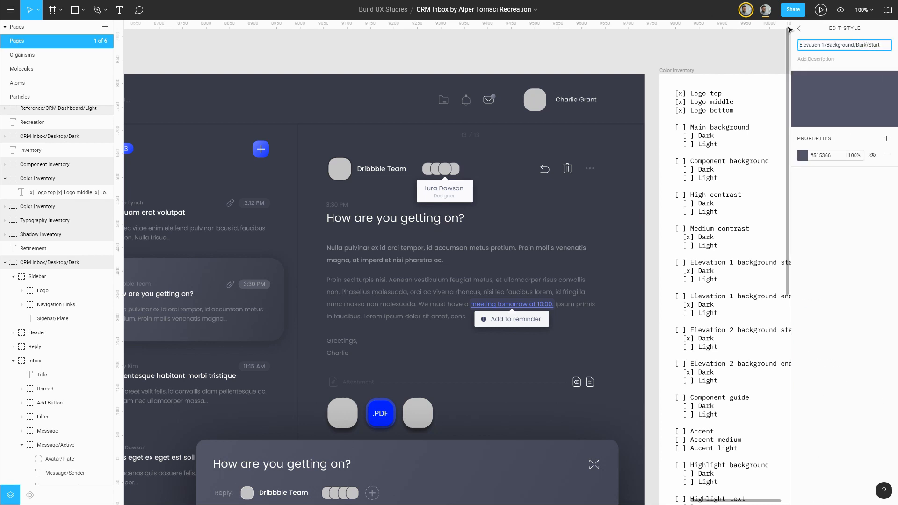
click(799, 29)
- Rename the Elevation 1 Start color style to Elevation 1/Background/Start/Dark
click(886, 399)
click(867, 46)
click(867, 46)
key(BackSpace)
key(BackSpace)
key(BackSpace)
key(BackSpace)
key(BackSpace)
text(/Dark)
key(Return)
click(799, 29)
- Rename the Elevation 1 End color style to Elevation 1/Background/End/Dark
scroll(865, 424, down, 1)
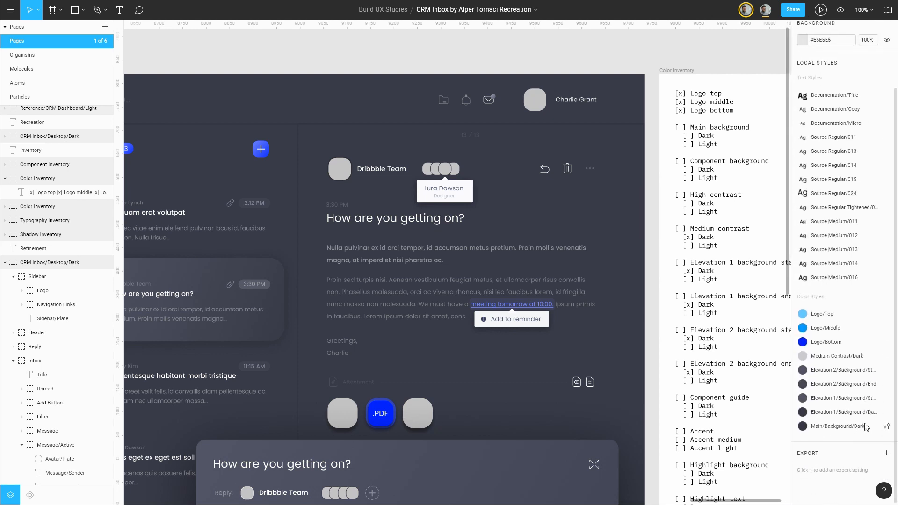
click(885, 414)
click(871, 45)
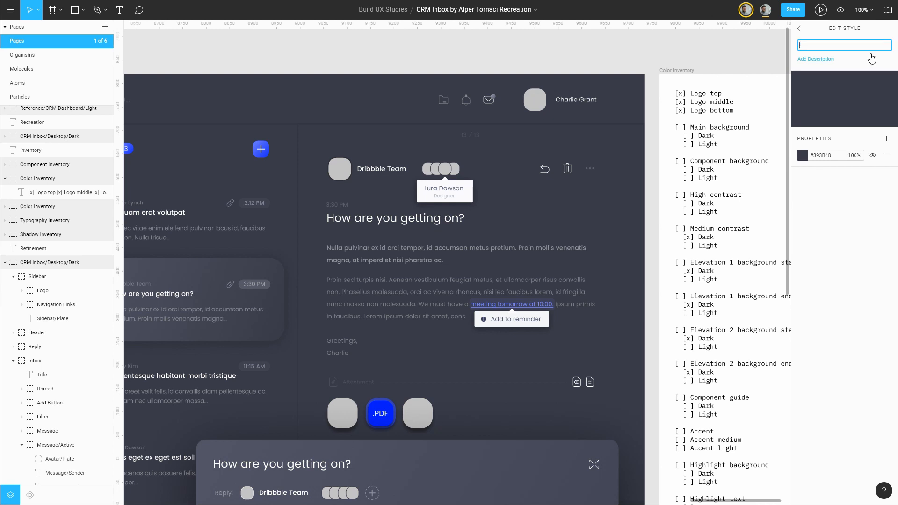
key(ctrl+shift+Left)
key(BackSpace)
text(/Dark)
click(799, 28)
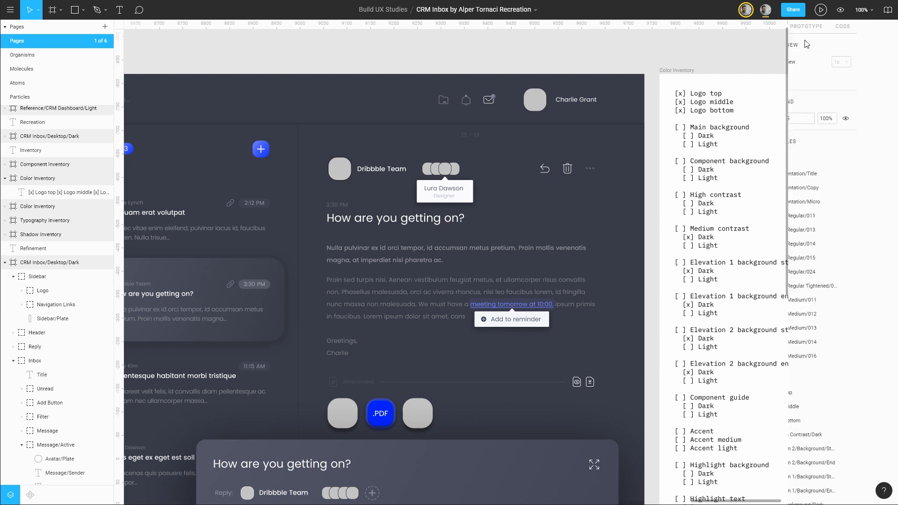
- Rename the two Elevation 2 color styles to Elevation 2/Background/End/Dark and Elevation 2/Background/Start/Dark
scroll(866, 424, down, 5)
click(885, 427)
click(880, 46)
text(/Dark)
click(799, 28)
click(886, 449)
click(878, 45)
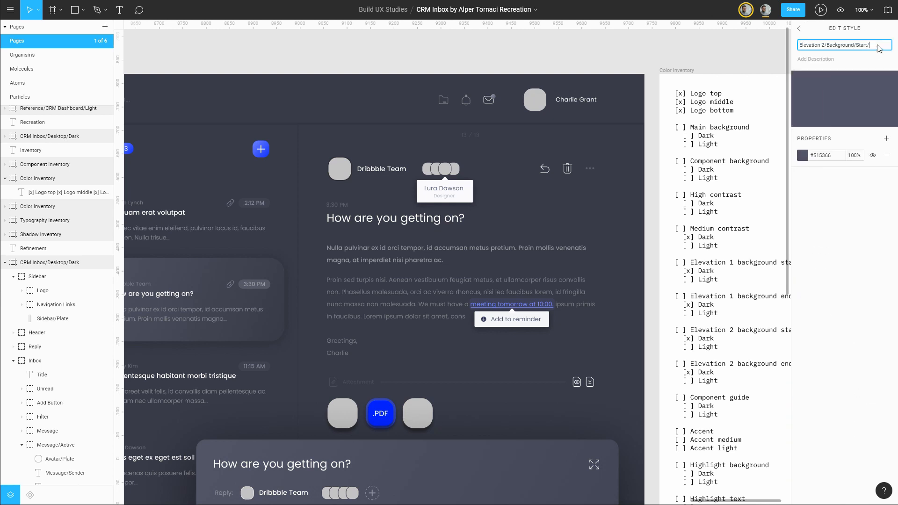
text(/Dark)
click(799, 29)
scroll(850, 399, down, 2)
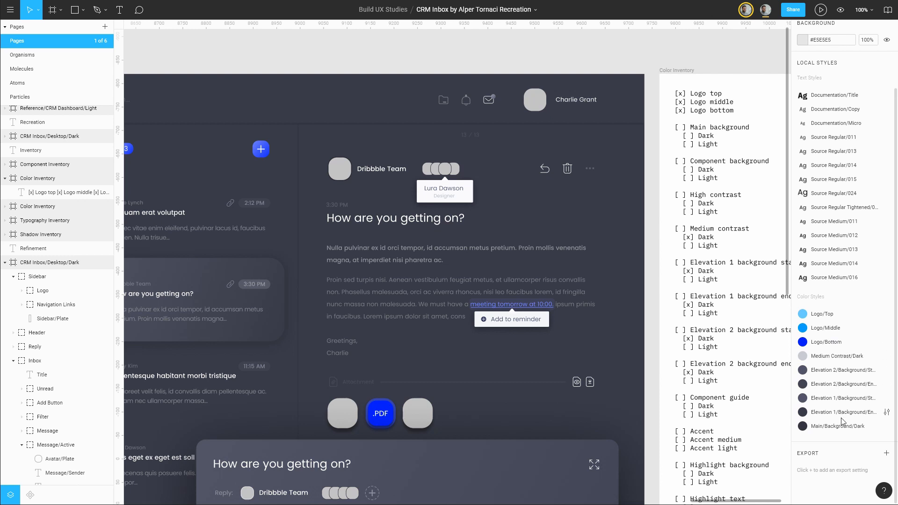
- Reorder the color styles so Main/Background/Dark follows the logo colors and the Elevation 1 styles precede the Elevation 2 styles
drag(844, 428, 835, 354)
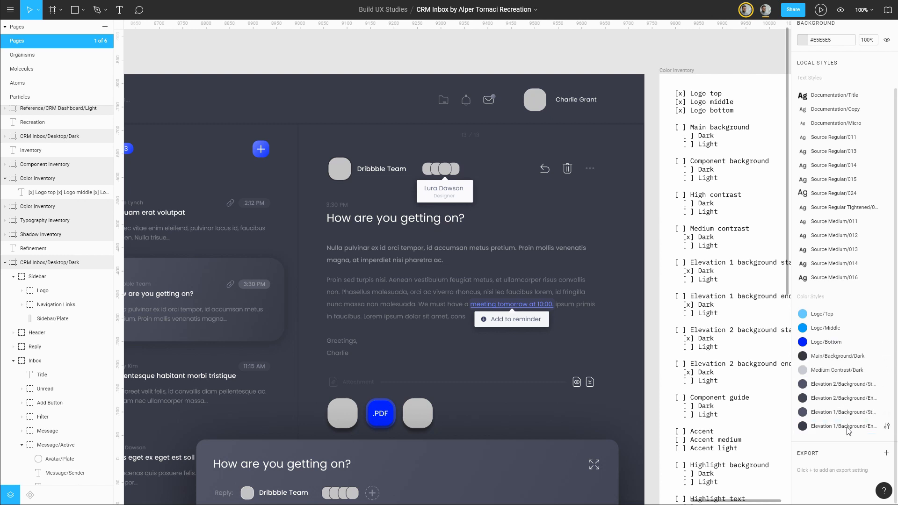
drag(848, 417, 854, 396)
- Select the Header/Plate layer in the Header group and set its fill hue to 234
click(341, 104)
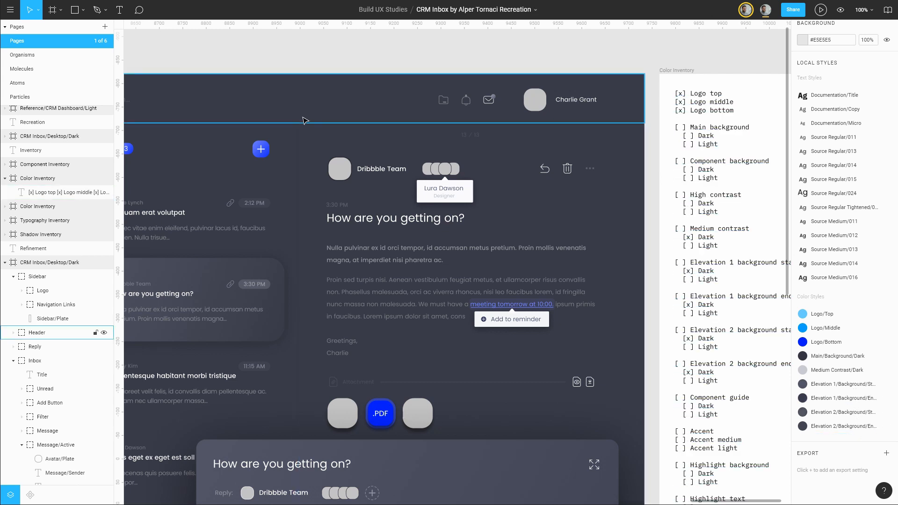
click(13, 276)
click(13, 290)
click(51, 417)
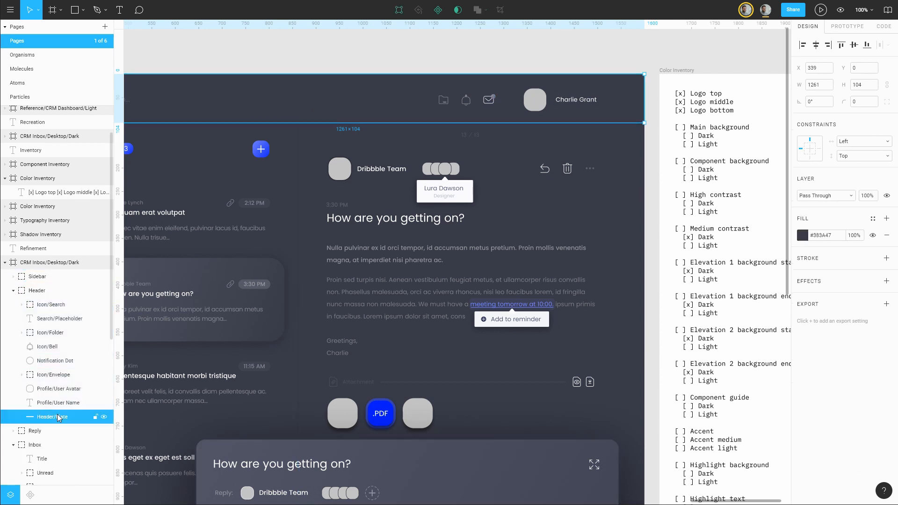
click(802, 236)
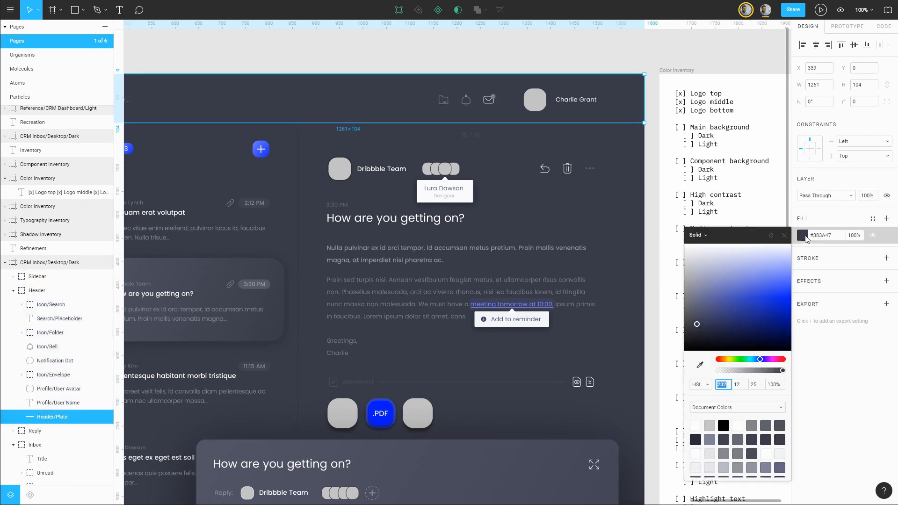
click(724, 386)
text(234)
key(Return)
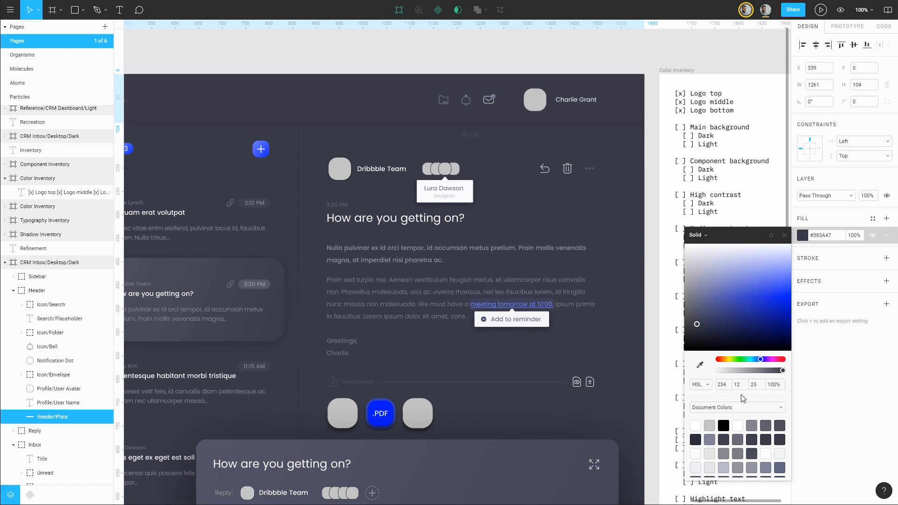
- Save the header plate's fill as a new color style named Component Background/Dark
click(855, 218)
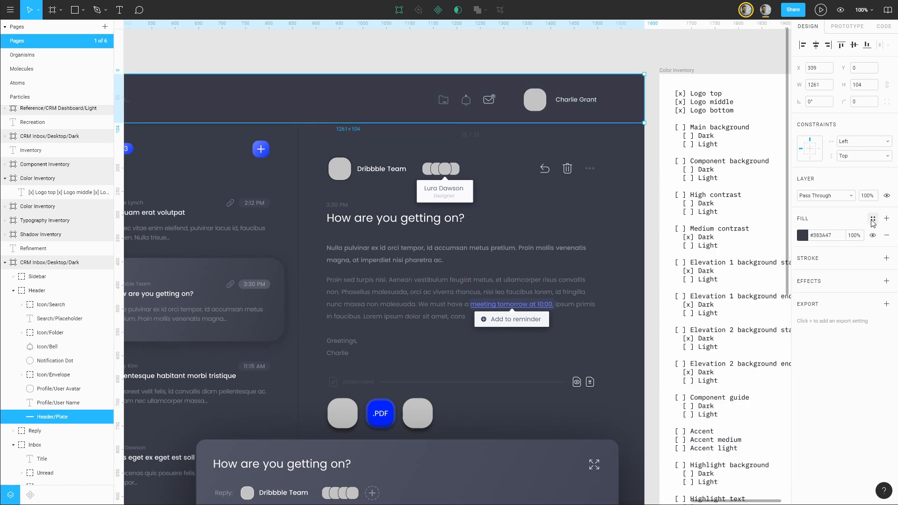
click(872, 218)
click(884, 240)
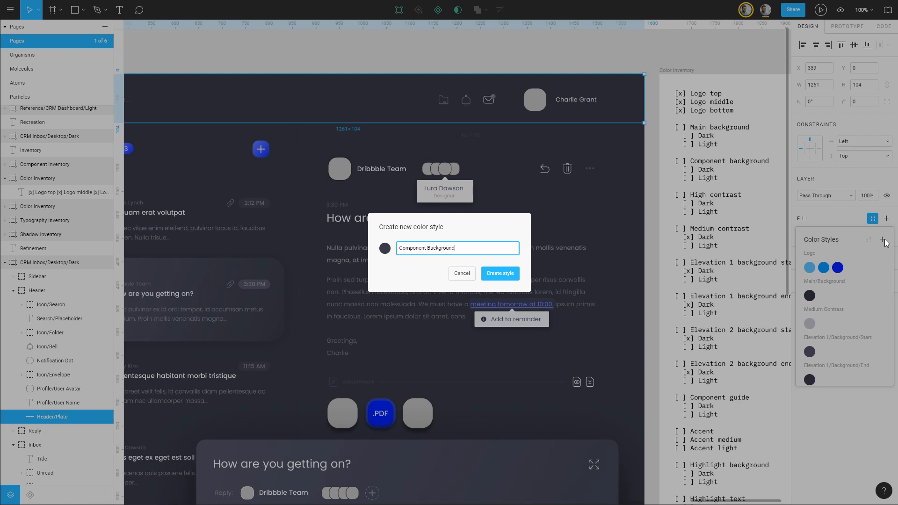
text(Component Background/Dark)
key(Return)
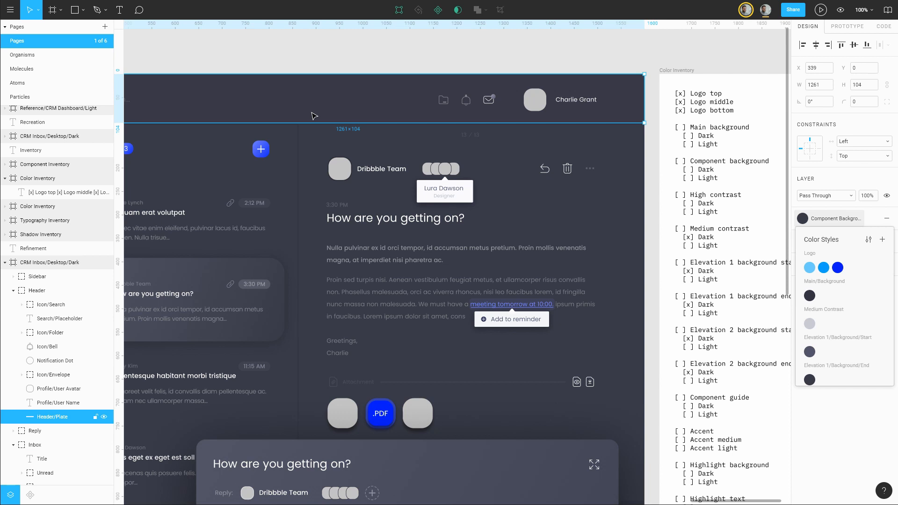
click(673, 56)
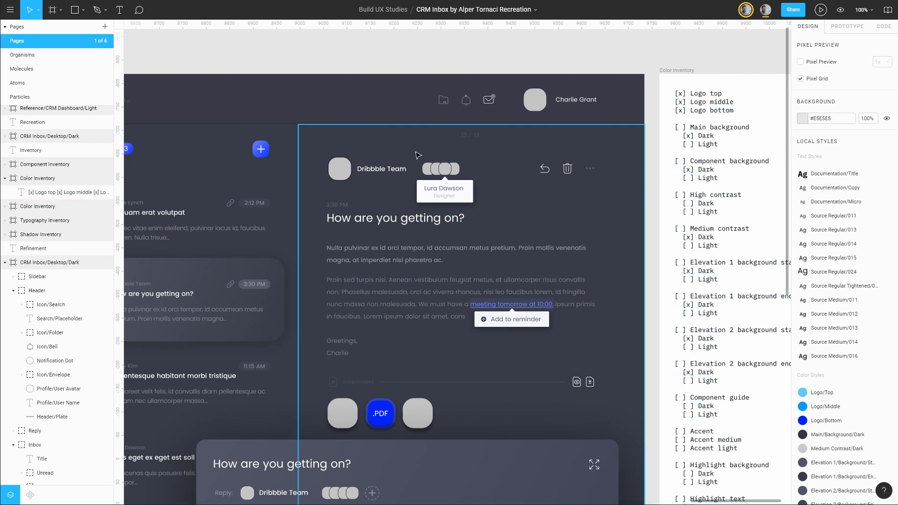
- Collapse the other layer groups and select the Message/Sender/Name text in Message Detail's Current Message group to inspect its fill
click(397, 224)
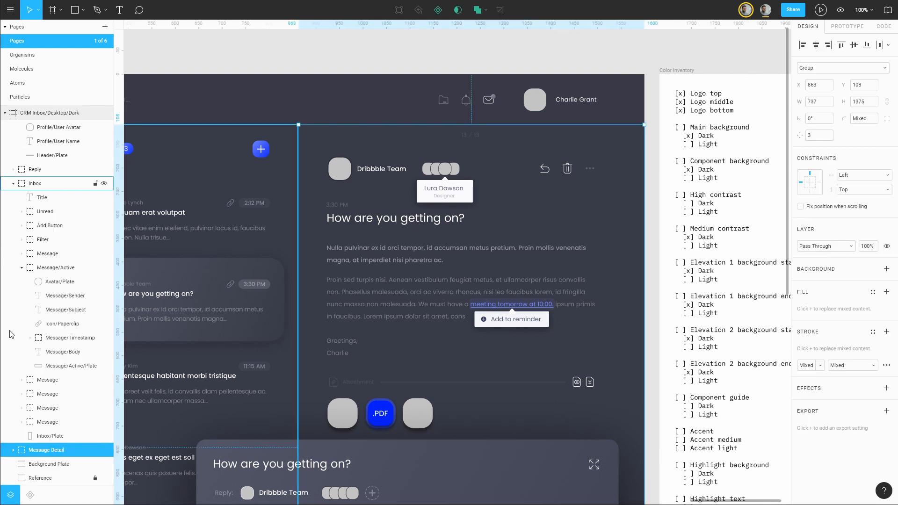
click(22, 268)
click(13, 282)
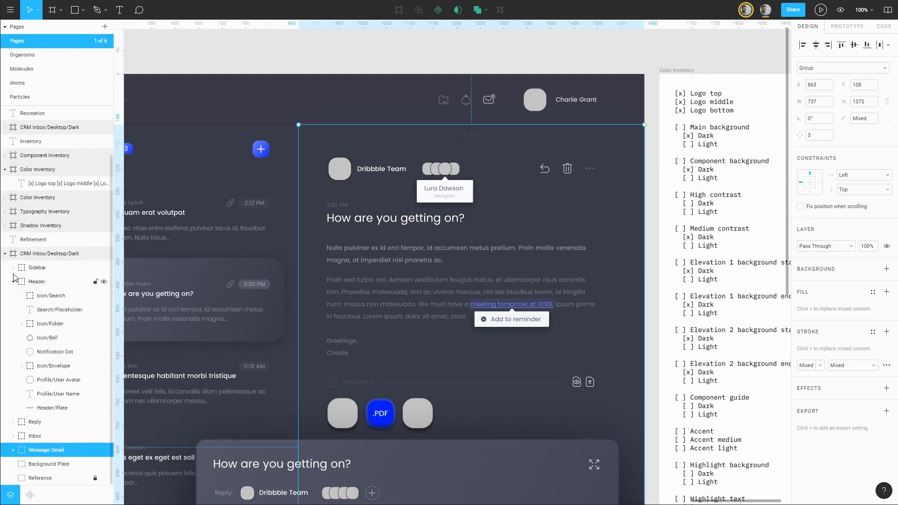
click(13, 282)
click(14, 380)
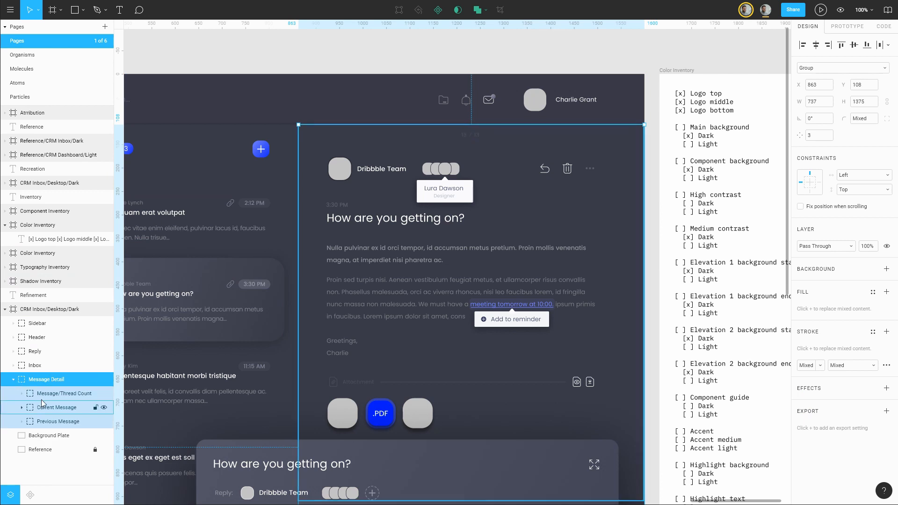
click(47, 408)
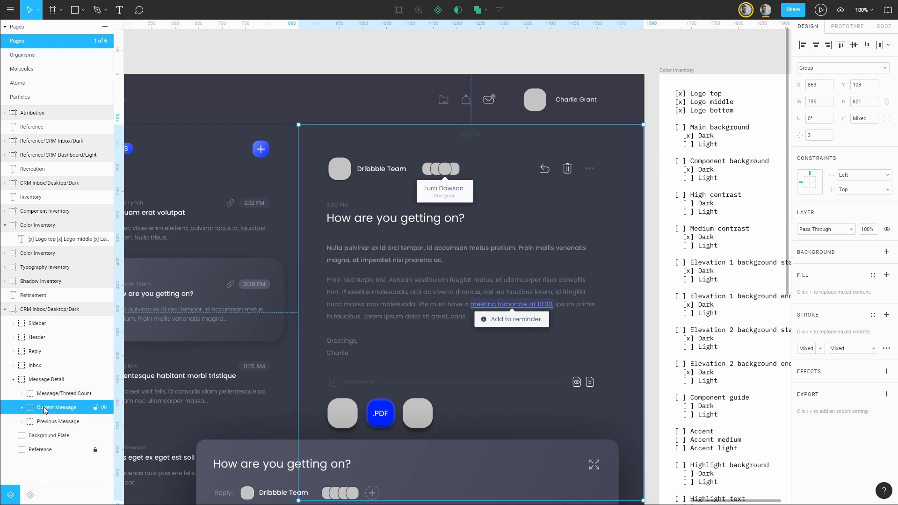
click(22, 407)
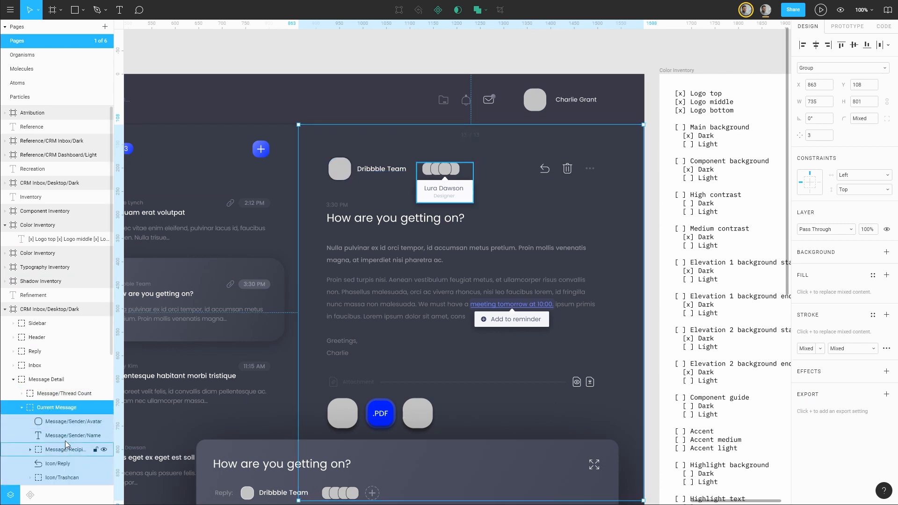
click(66, 437)
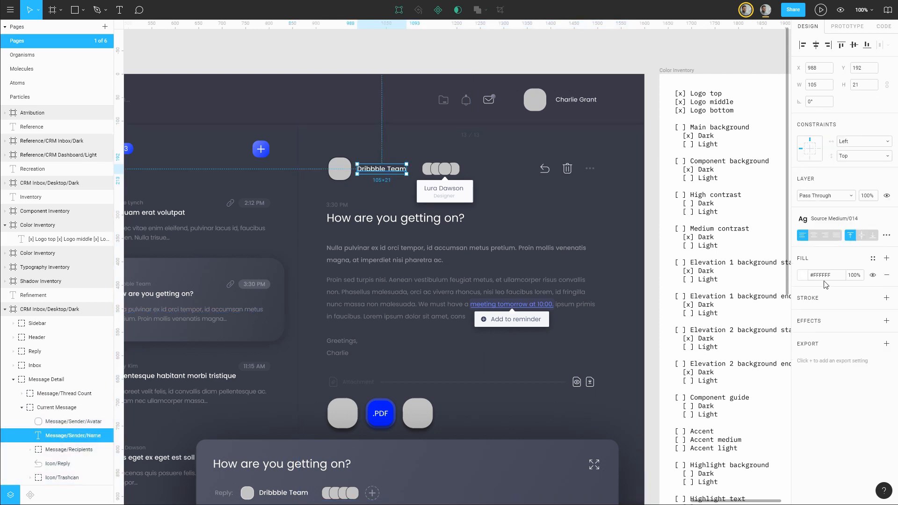
- Switch to Colorable in the browser and check the contrast of #ffffff text on the #393b48 background
key(alt+Tab)
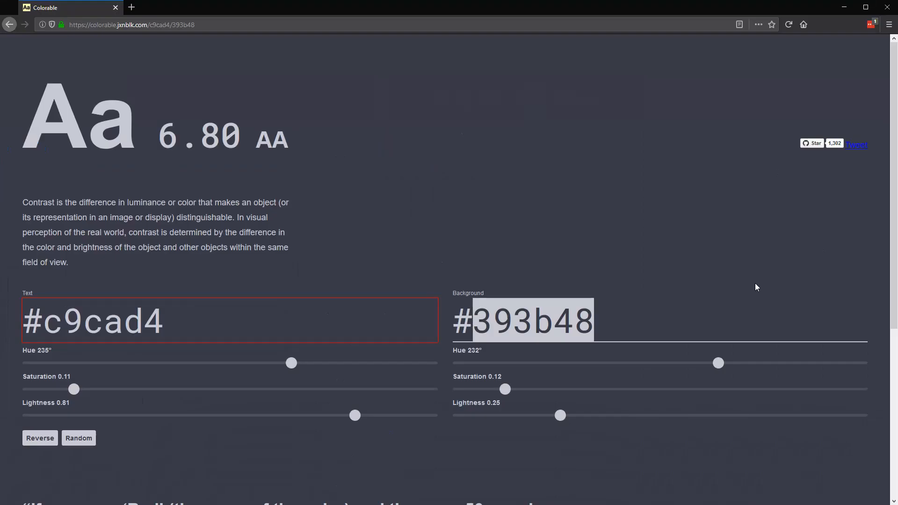
double_click(248, 322)
text(f)
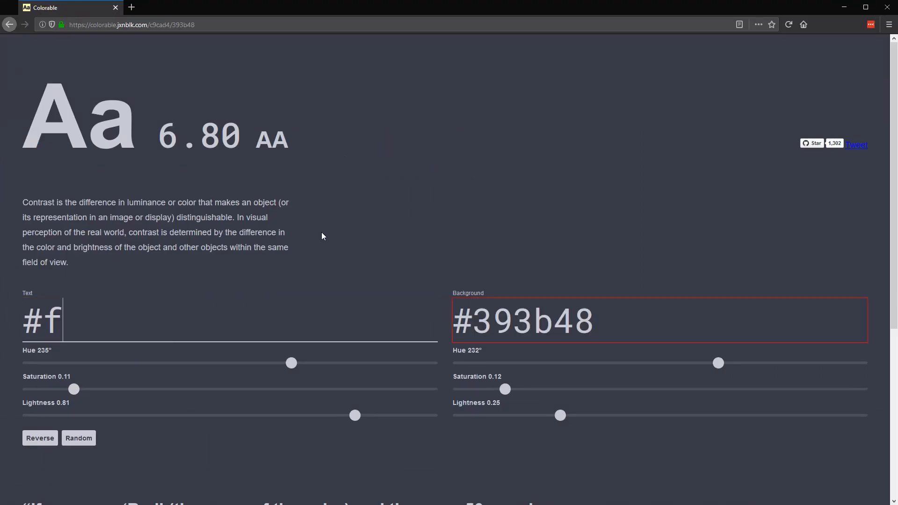
text(fffff)
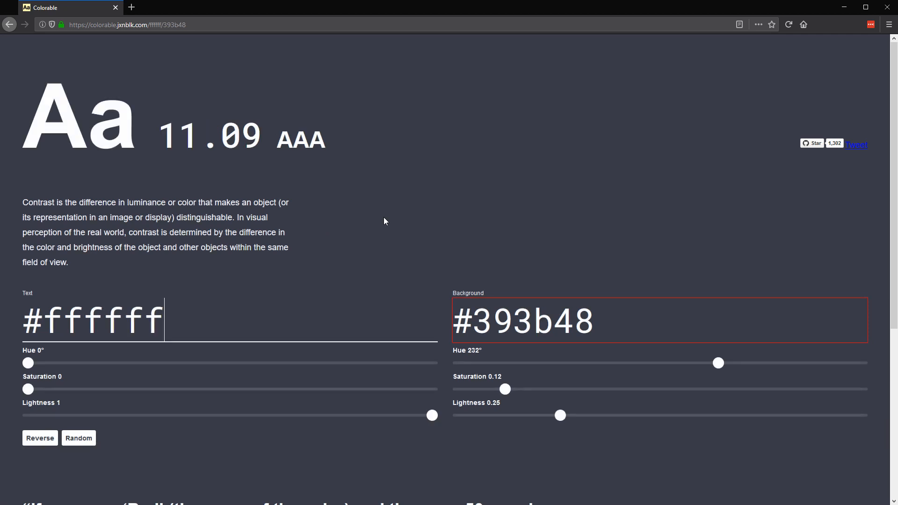
- Examine the color pair's contrast ratio and accessibility rating, and return to the CRM Inbox design in Figma
click(194, 153)
double_click(181, 137)
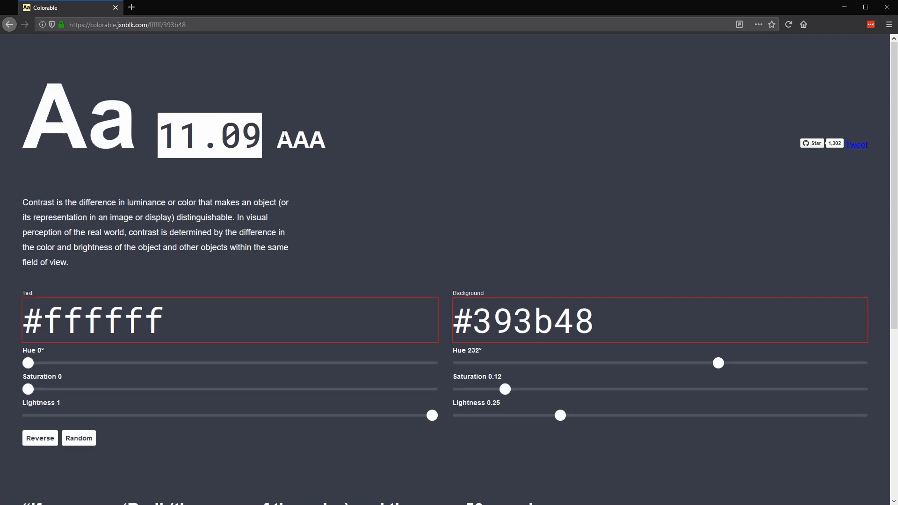
drag(359, 147, 279, 141)
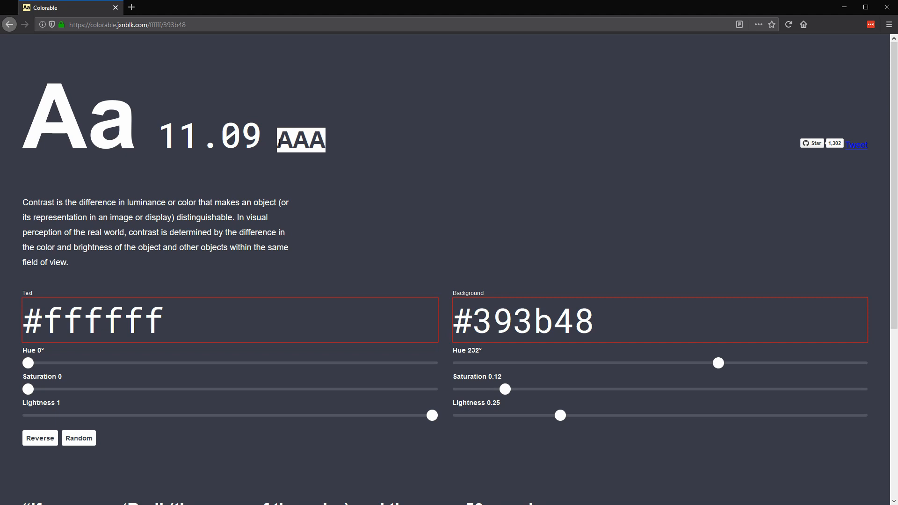
click(388, 147)
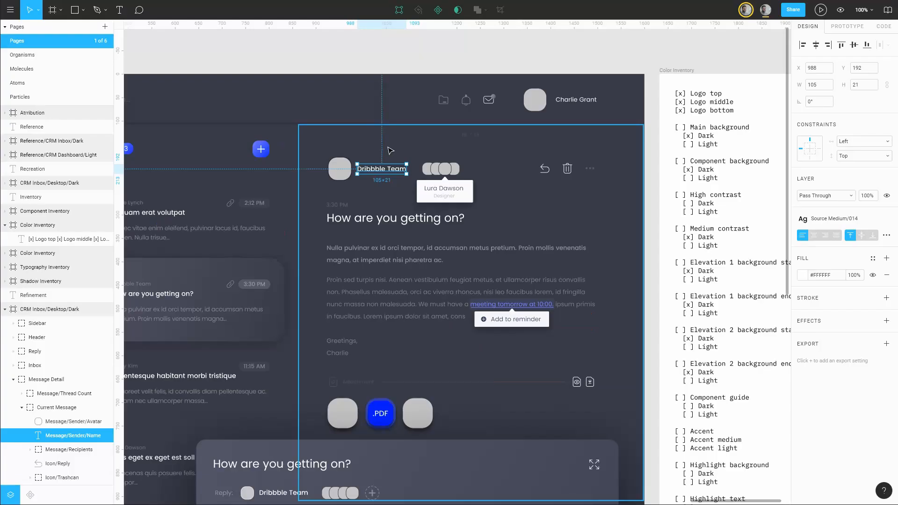
- Select the Message/Subject text in Message Detail and save its white fill as a new color style named High Contrast/Dark
click(621, 64)
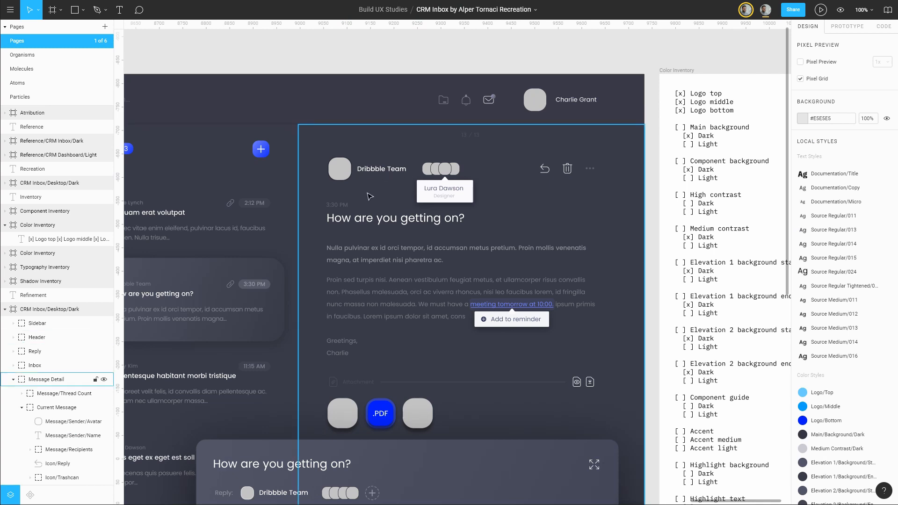
click(374, 223)
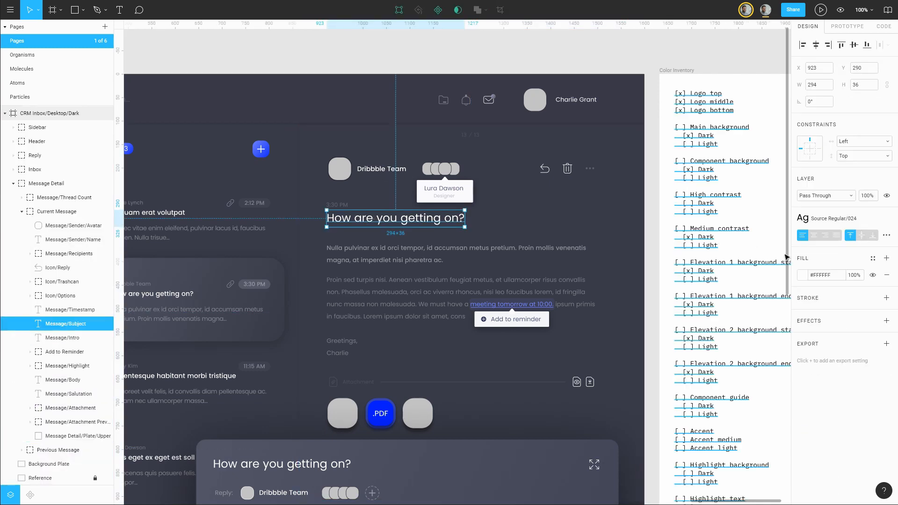
click(873, 259)
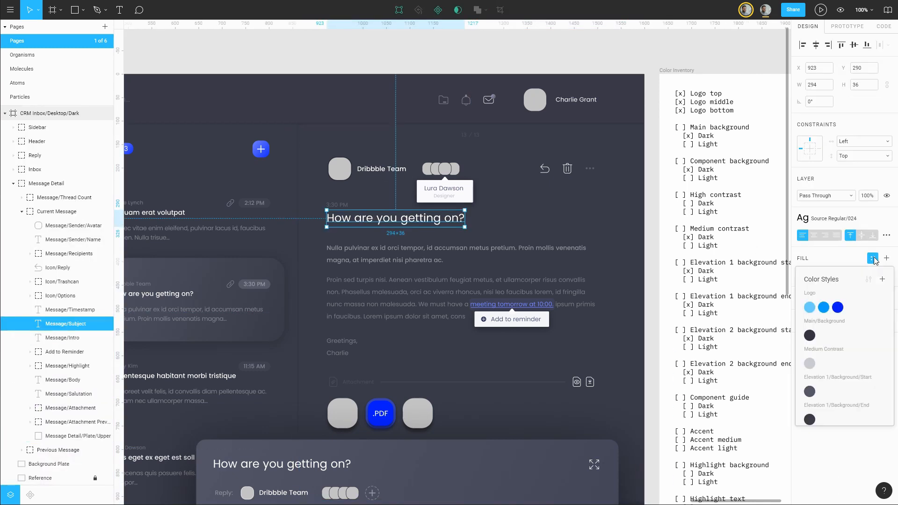
click(883, 279)
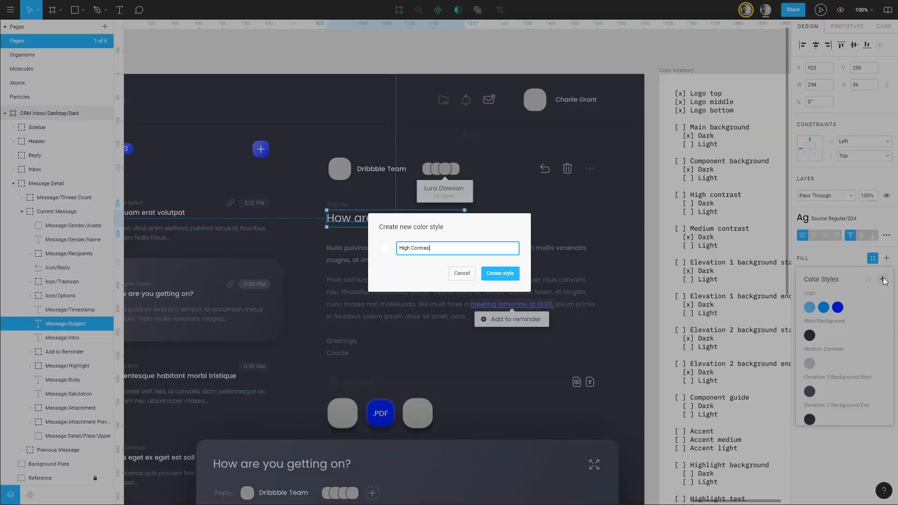
text(High Contrast/D)
key(Escape)
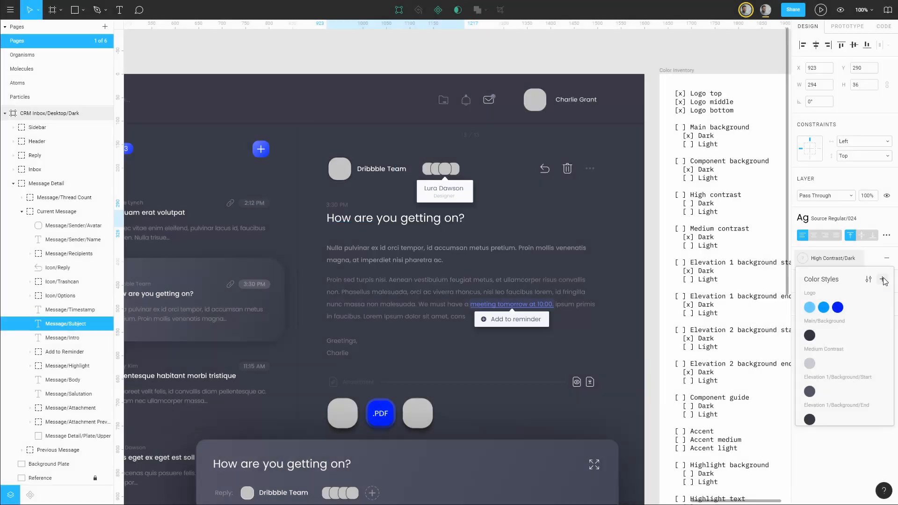
- Reorder the color styles so Component Background/Dark, High Contrast/Dark and Medium Contrast/Dark follow Main/Background/Dark in that order
click(782, 145)
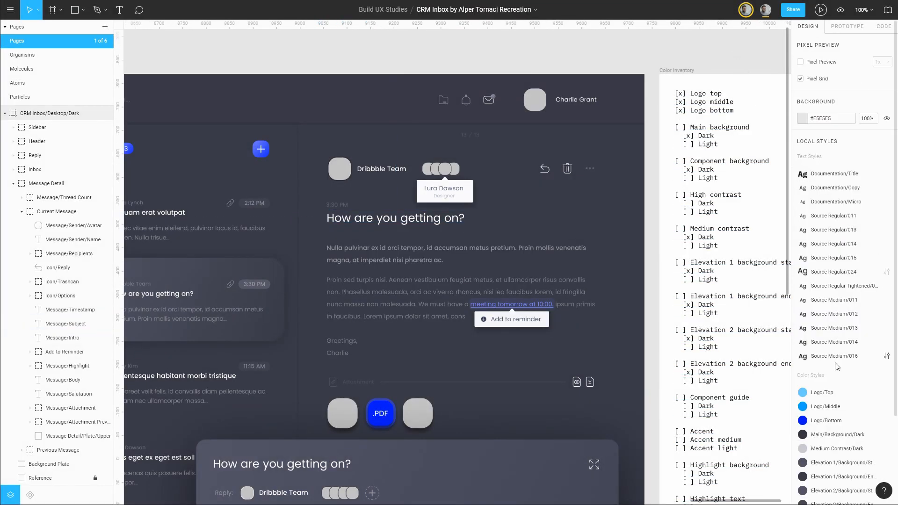
scroll(838, 365, down, 4)
click(842, 440)
drag(842, 440, 846, 365)
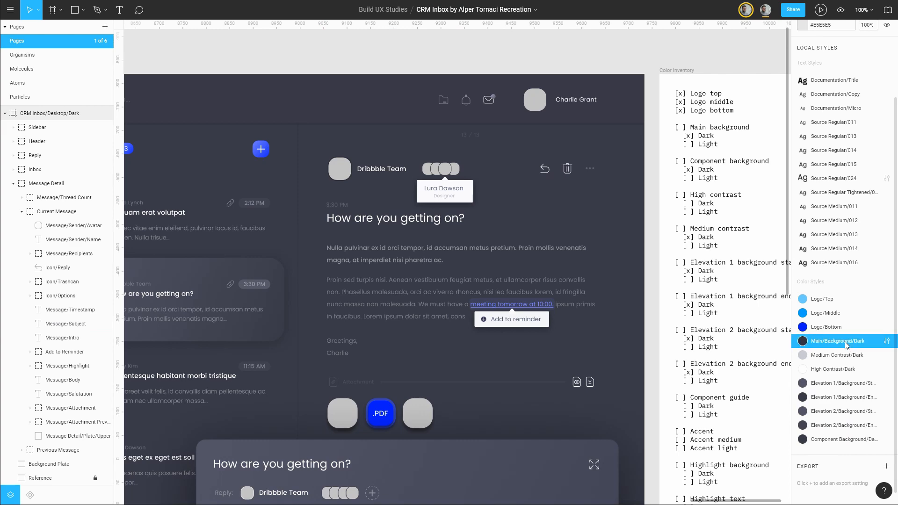
drag(845, 439, 841, 352)
drag(837, 386, 837, 369)
- Examine the avatar outlines and the dividing lines between the header, sidebar, inbox and message detail up close
scroll(358, 179, up, 3)
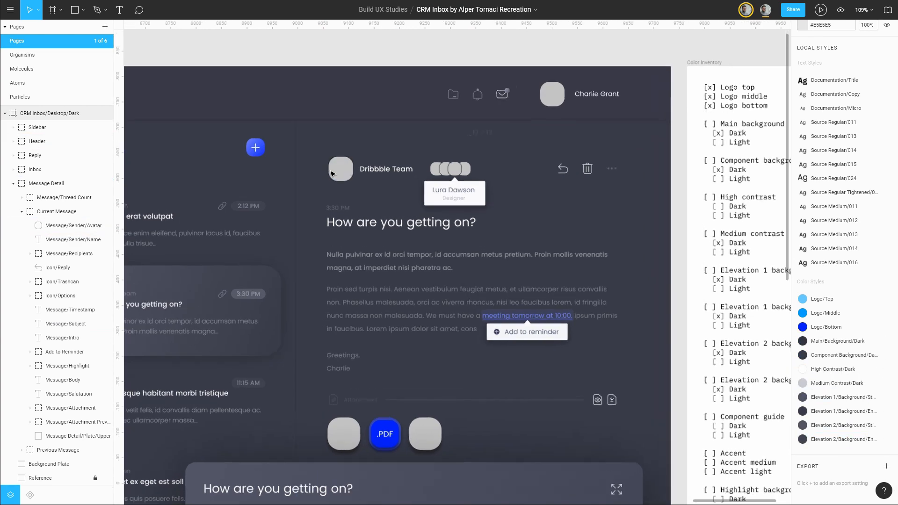
scroll(358, 179, up, 10)
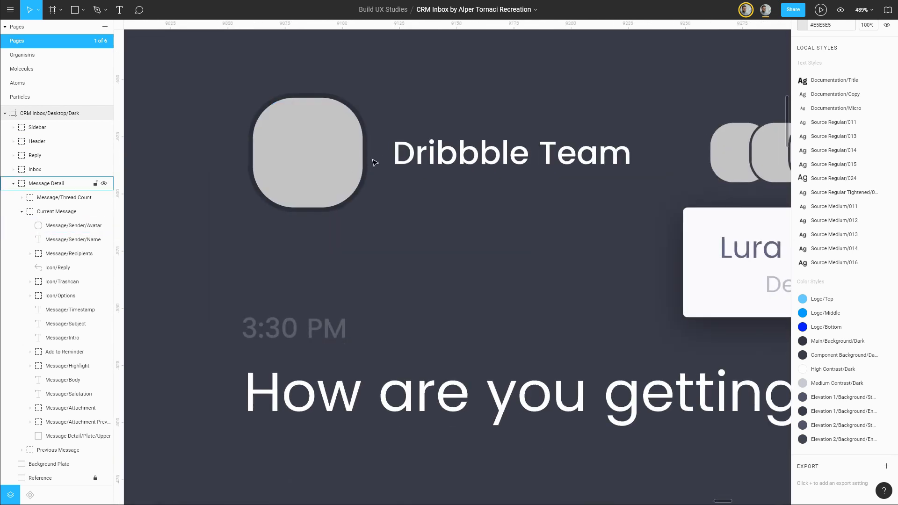
scroll(406, 138, up, 4)
scroll(407, 138, left, 3)
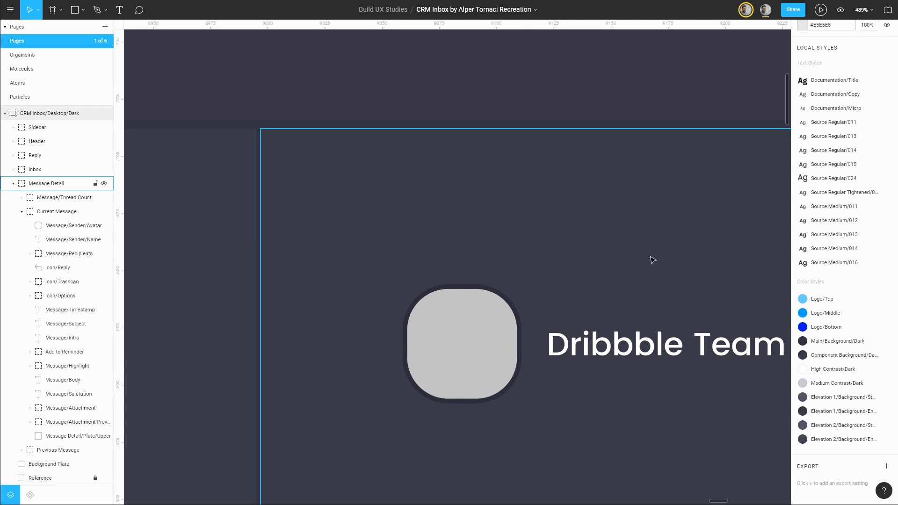
scroll(652, 257, right, 4)
drag(703, 303, 317, 226)
drag(551, 240, 399, 394)
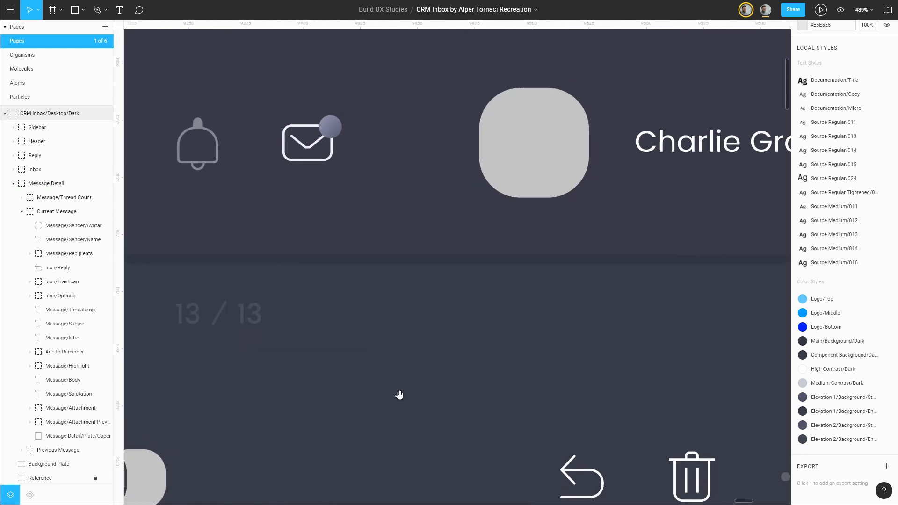
scroll(499, 296, down, 5)
scroll(499, 296, left, 7)
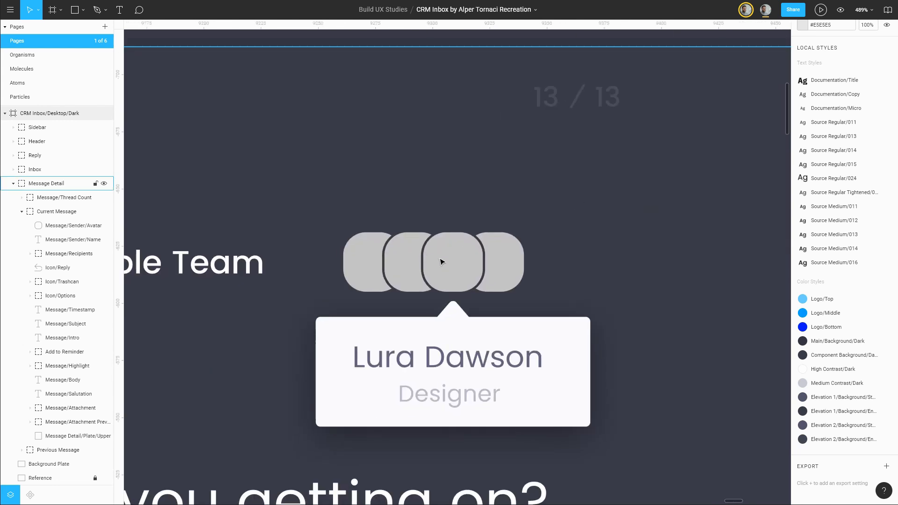
scroll(247, 255, left, 10)
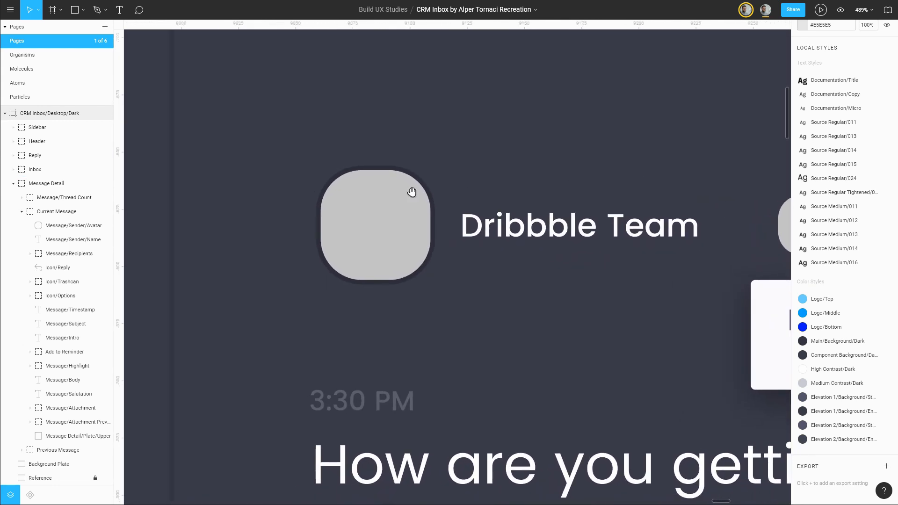
scroll(444, 280, down, 8)
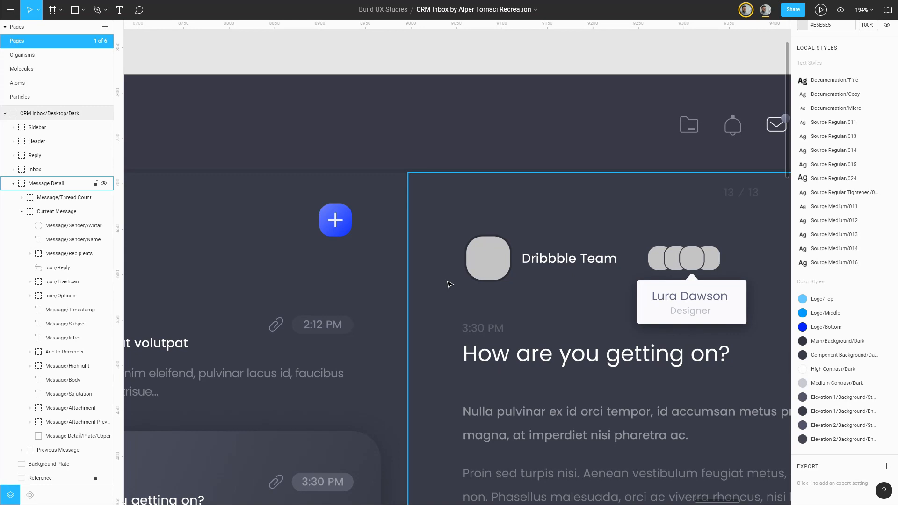
scroll(449, 230, left, 10)
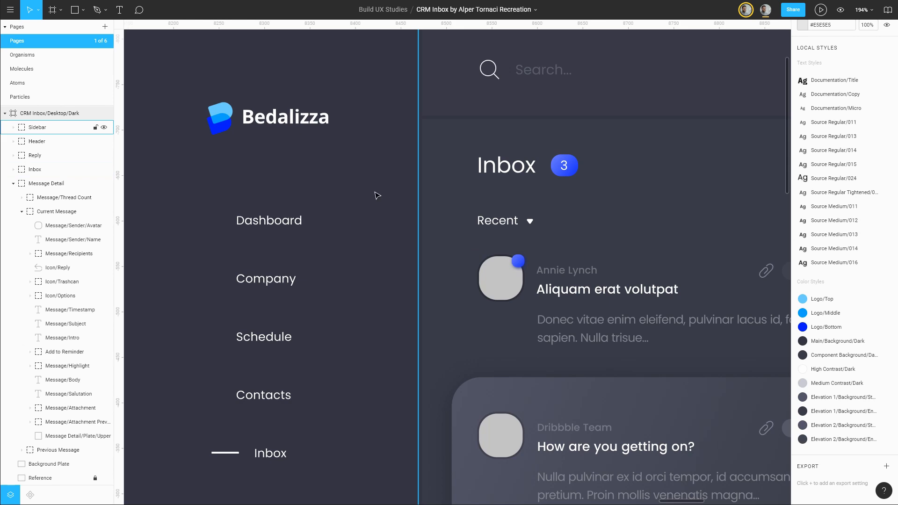
scroll(754, 192, right, 12)
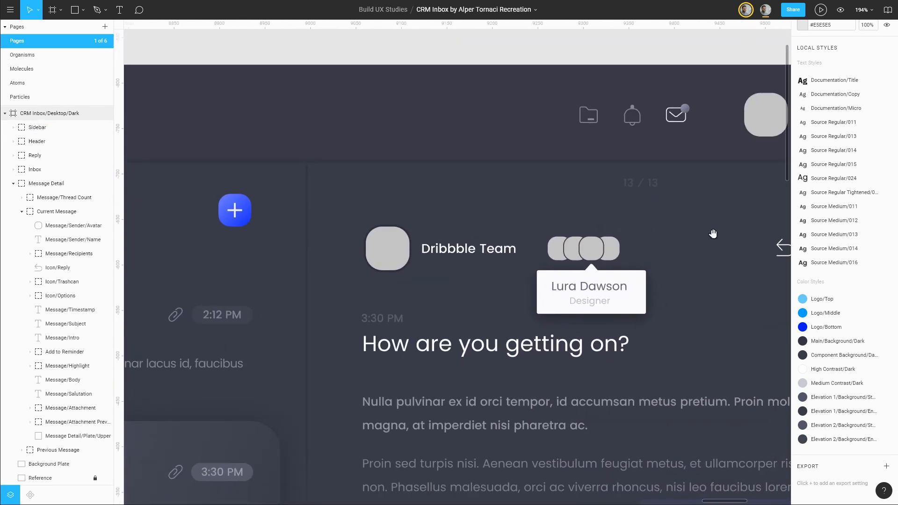
- Draw a rectangle about 156 by 62 px on the empty canvas above the CRM Inbox header
ctrl+scroll(713, 234, down, 2)
scroll(655, 257, right, 10)
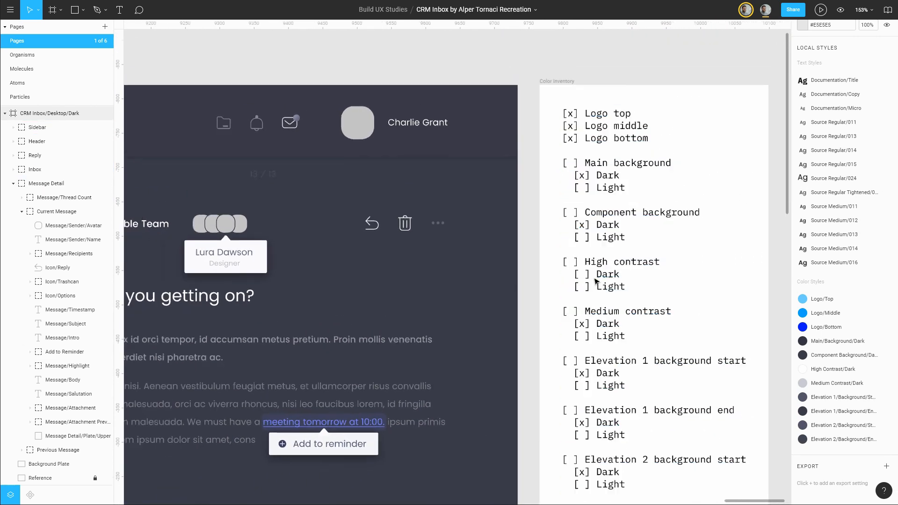
ctrl+scroll(595, 281, down, 3)
key(r)
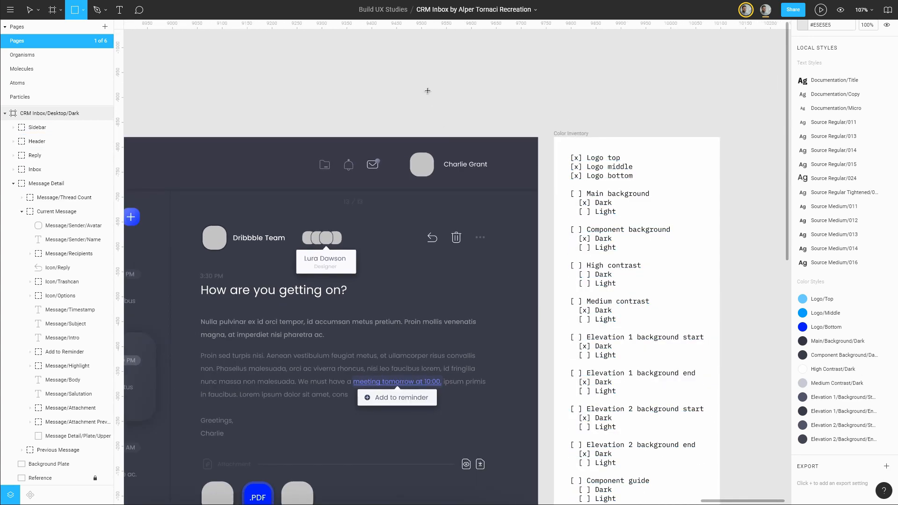
mouse_move(428, 90)
mouse_down()
mouse_move(505, 136)
mouse_move(505, 121)
mouse_up()
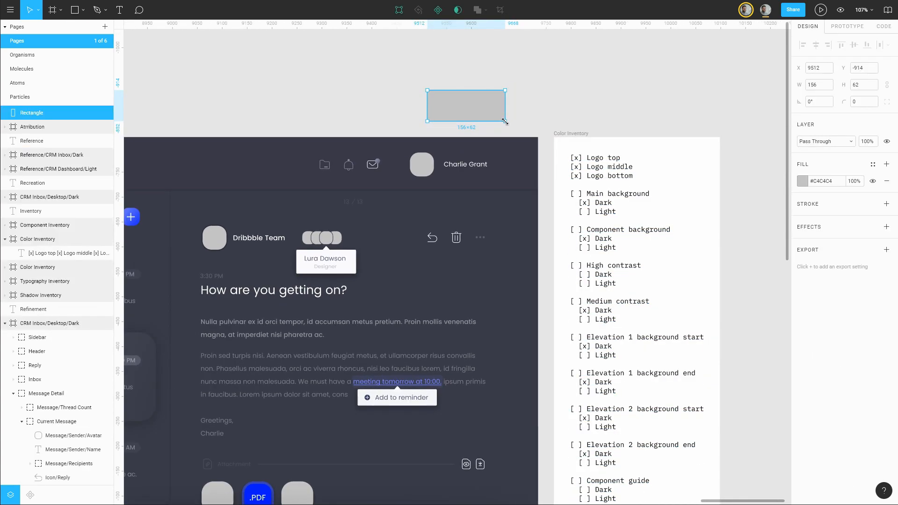
- Fill the rectangle with the color sampled from the dividing line beneath the header, #333541
click(803, 181)
click(700, 310)
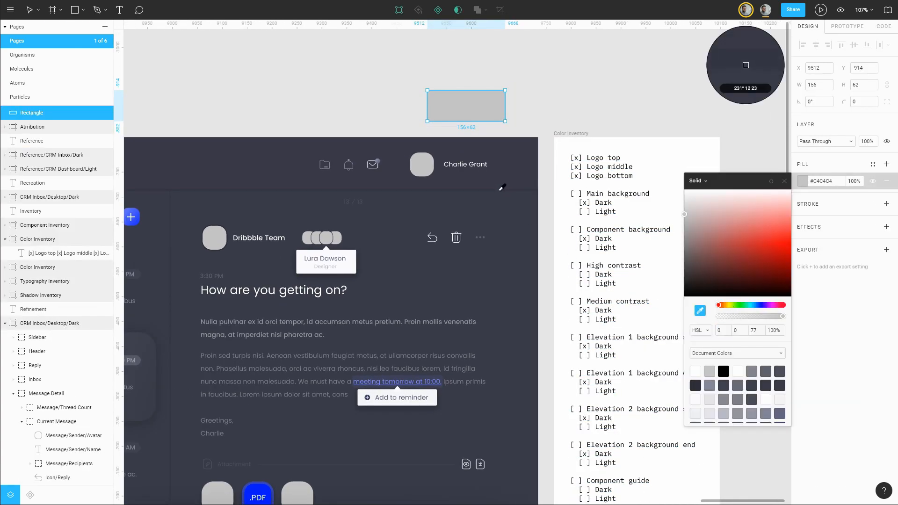
click(502, 186)
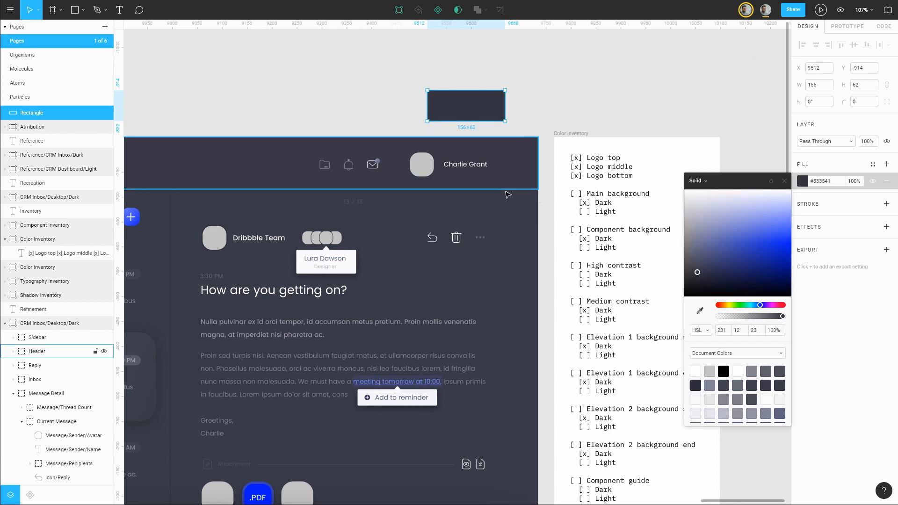
click(839, 170)
click(753, 148)
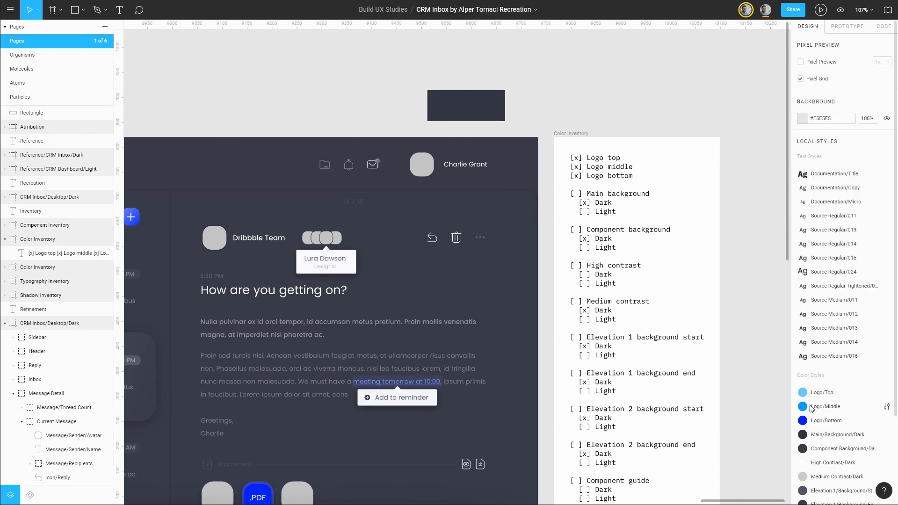
- Copy the hex value of the Main/Background/Dark color style and set the rectangle's fill to it, #333441
scroll(814, 407, down, 2)
click(887, 341)
click(841, 157)
key(ctrl+c)
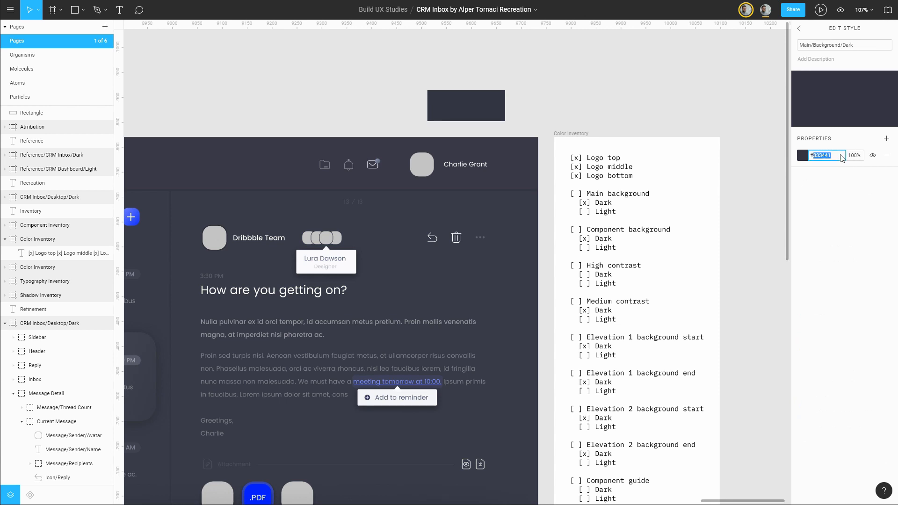
click(799, 28)
click(492, 105)
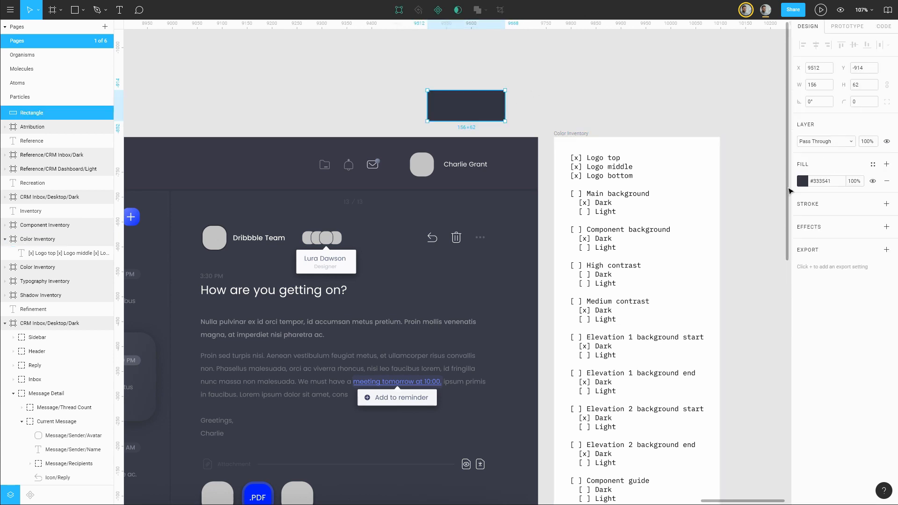
click(841, 185)
key(ctrl+a)
key(ctrl+v)
key(Return)
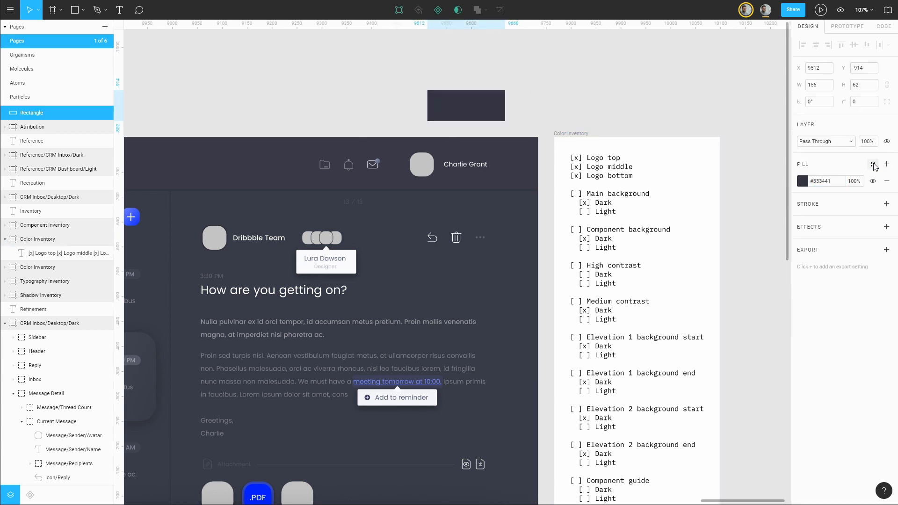
- Save the rectangle's fill as a new color style named Component Guide/Dark
click(873, 164)
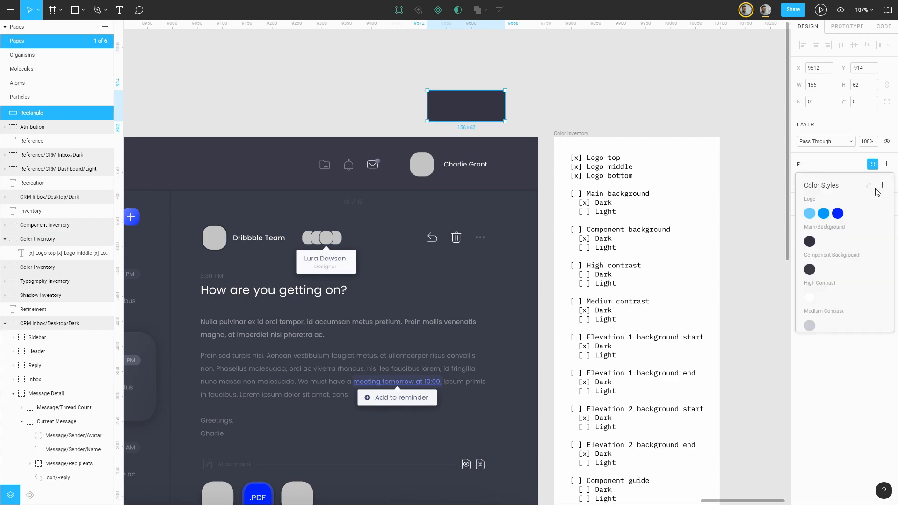
click(882, 186)
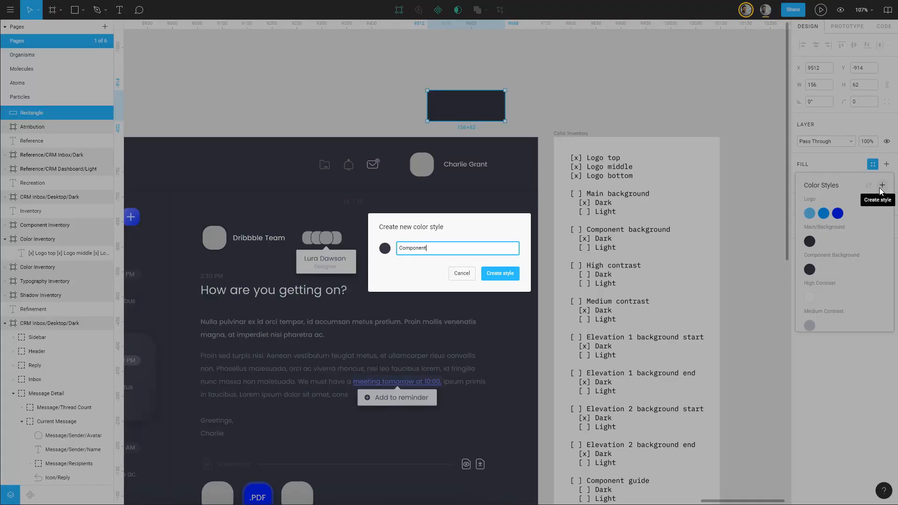
text(Component Guide/Dark)
key(Return)
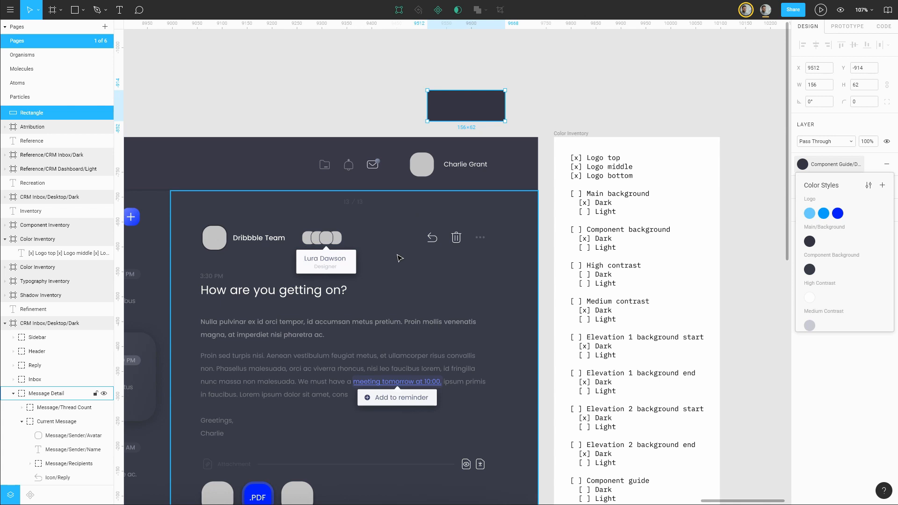
click(677, 115)
- Detach the rectangle's color style and fill it with the blue sampled from the .PDF attachment tile, #011AFB
scroll(678, 114, down, 3)
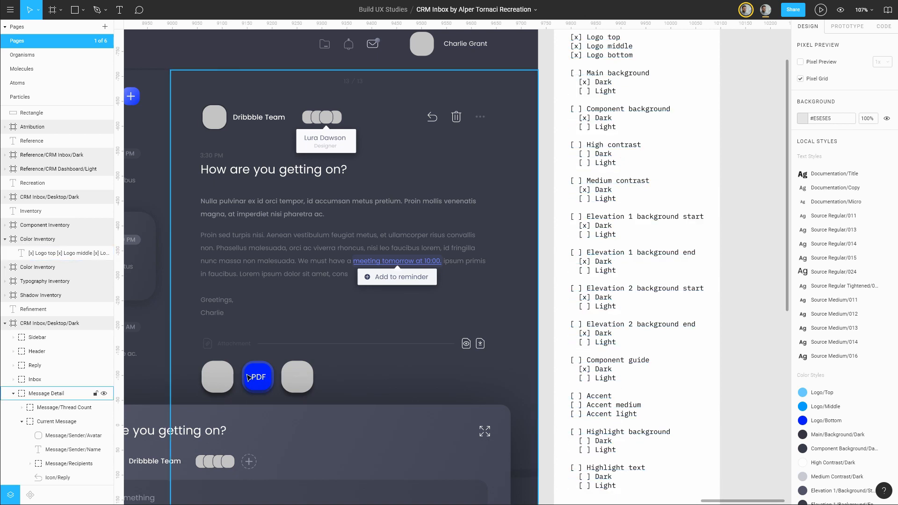
scroll(263, 382, down, 5)
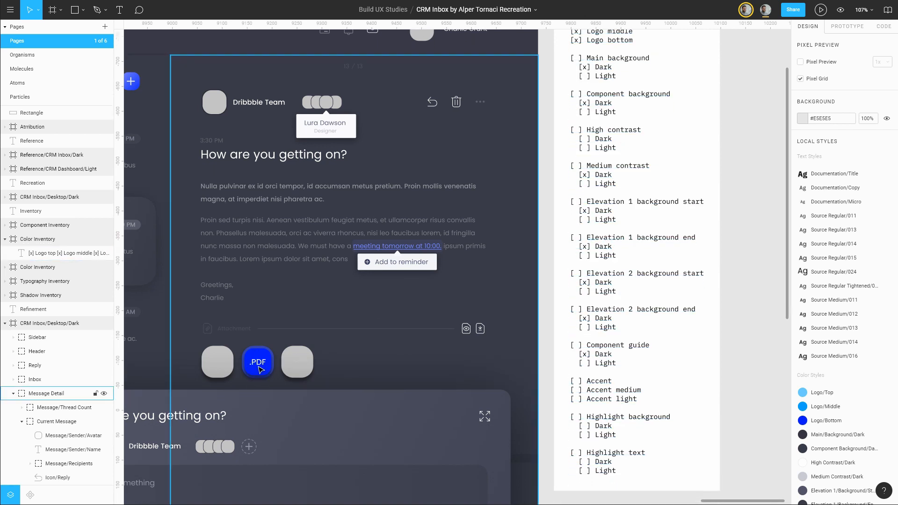
scroll(267, 332, down, 4)
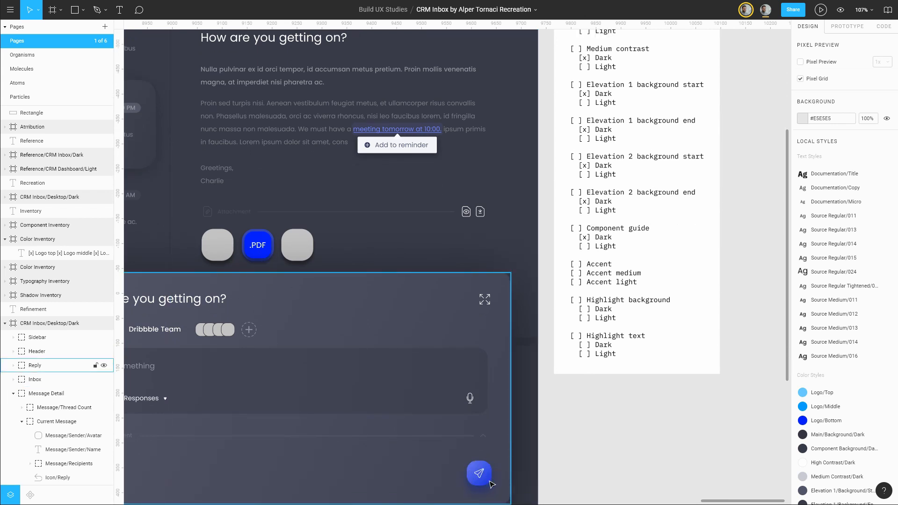
scroll(479, 477, up, 5)
scroll(479, 477, left, 4)
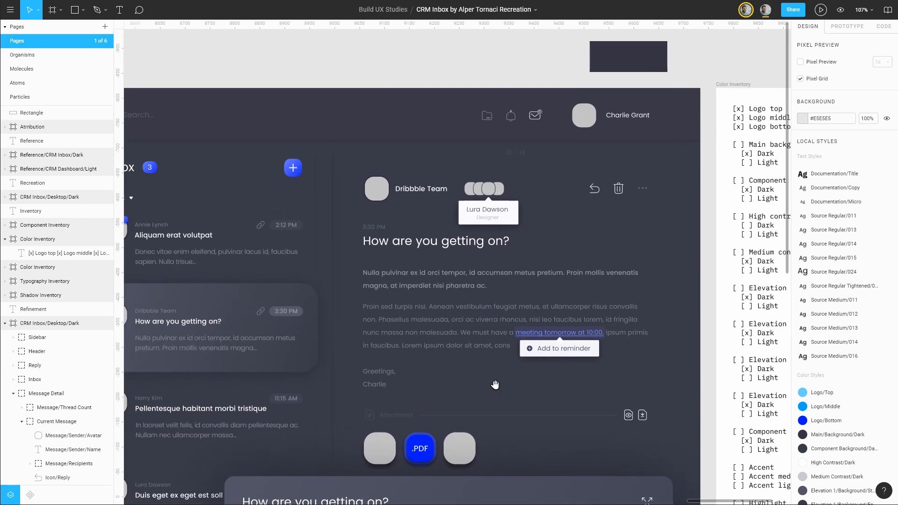
click(635, 72)
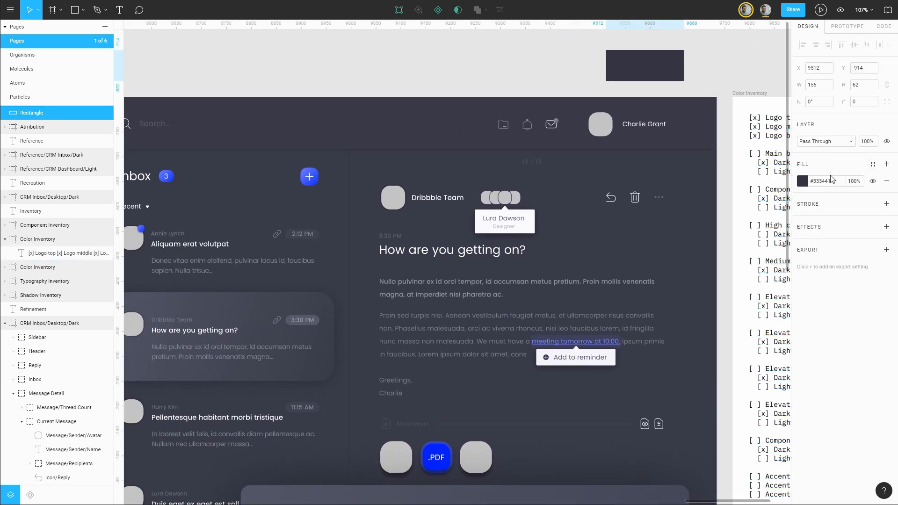
click(802, 181)
click(700, 311)
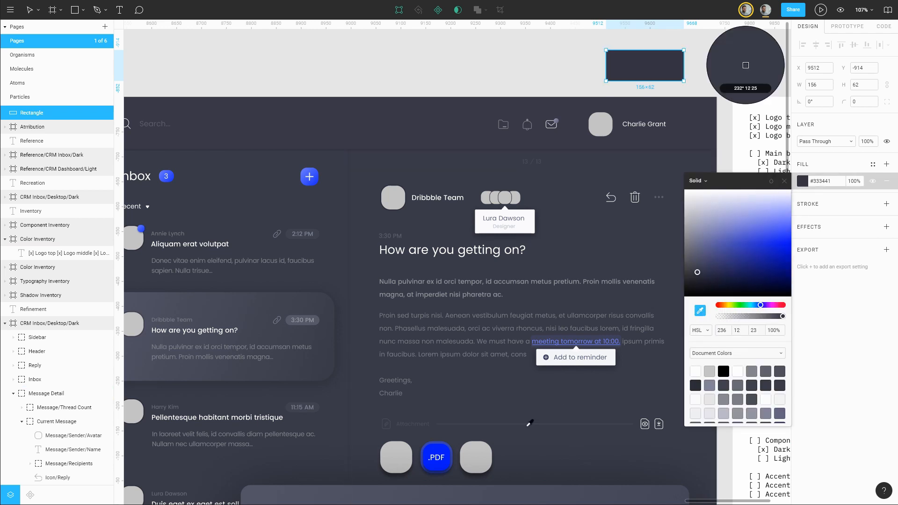
click(435, 447)
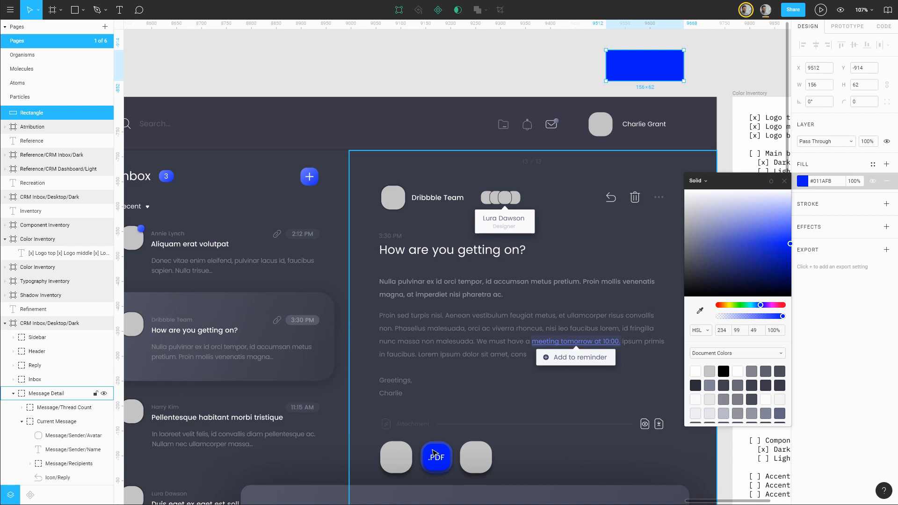
- Fill the rectangle with blues sampled from the inbox's add button, trying #2339F9 near its edge and #5A6AF9 near its upper part
click(430, 66)
drag(337, 66, 497, 72)
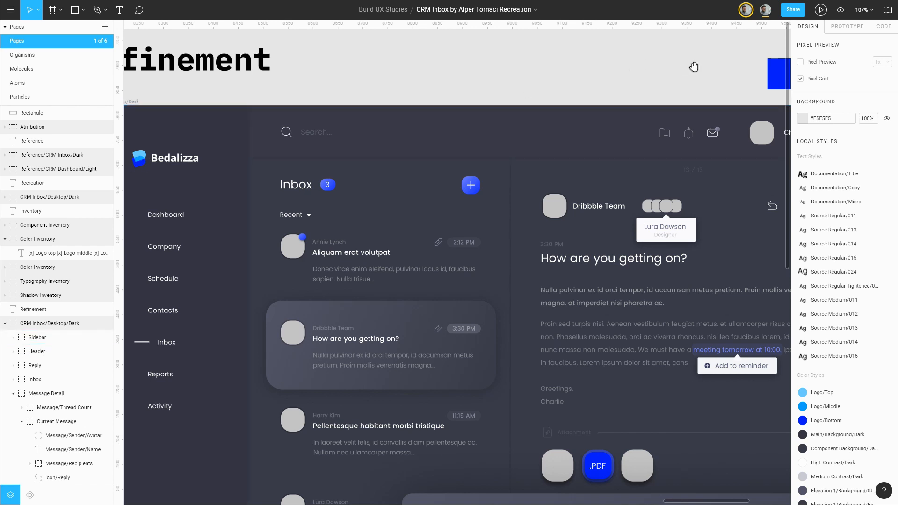
drag(694, 66, 536, 71)
click(650, 78)
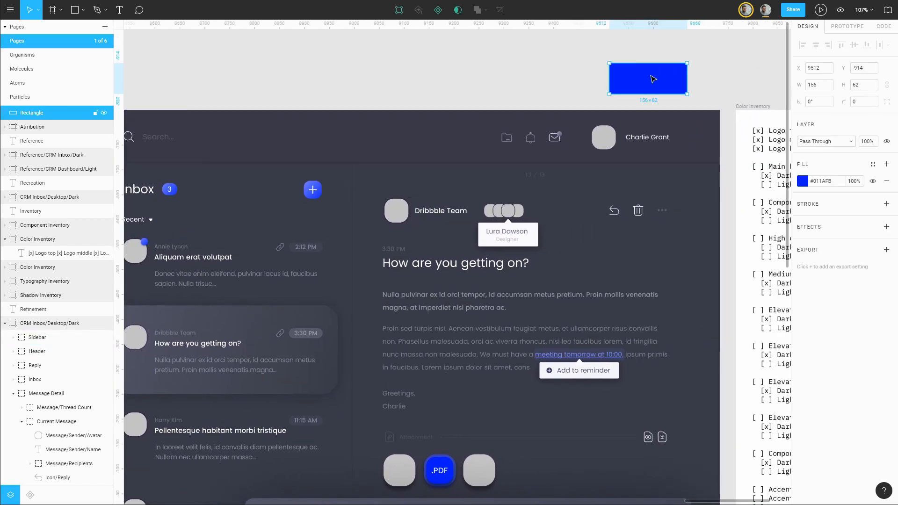
click(803, 181)
click(697, 311)
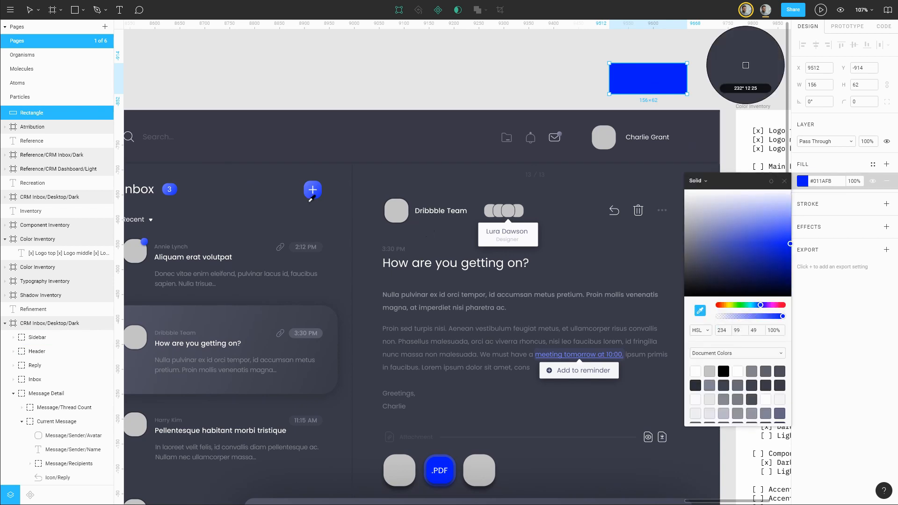
click(321, 191)
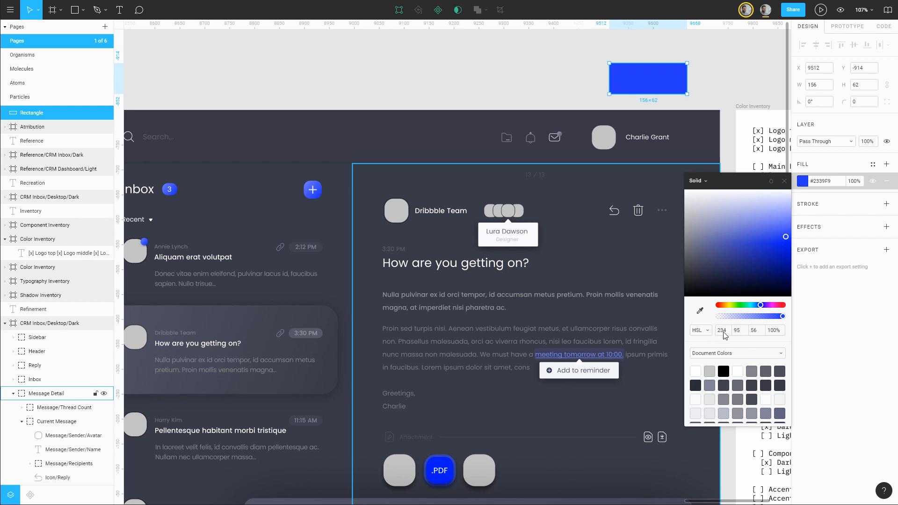
click(700, 311)
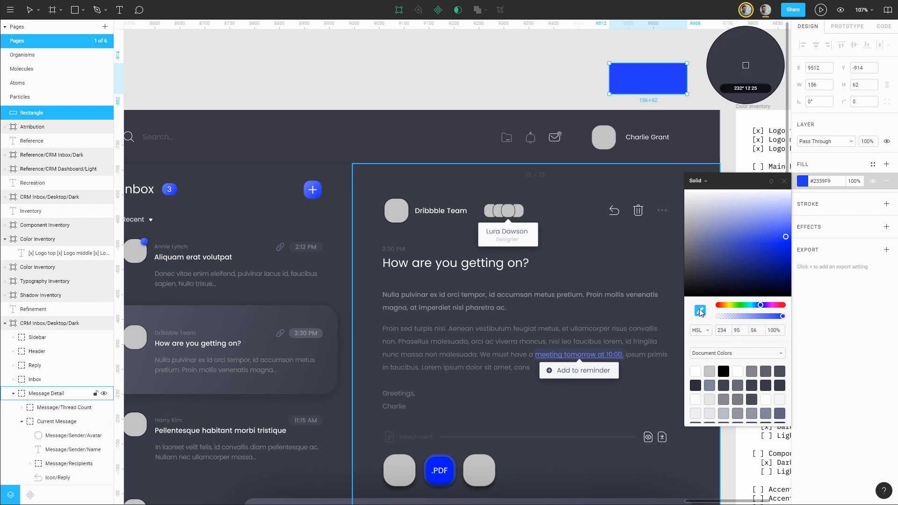
click(309, 184)
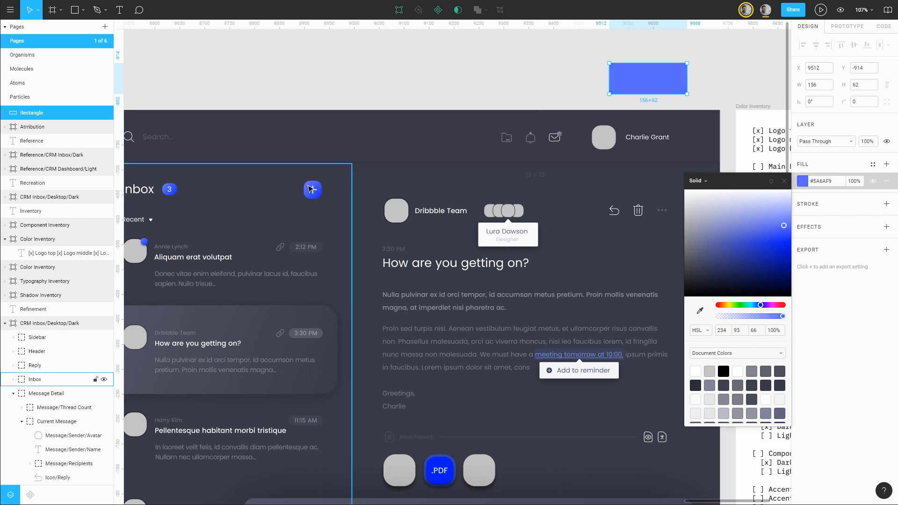
- Apply the Logo/Bottom color style to the rectangle and detach it, keeping the plain fill #011AFF
click(536, 76)
drag(685, 320, 543, 189)
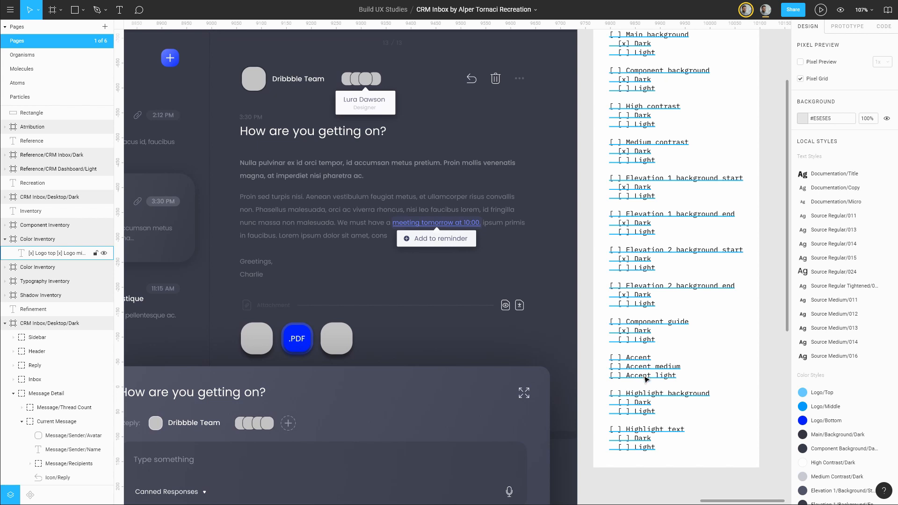
drag(561, 397, 553, 289)
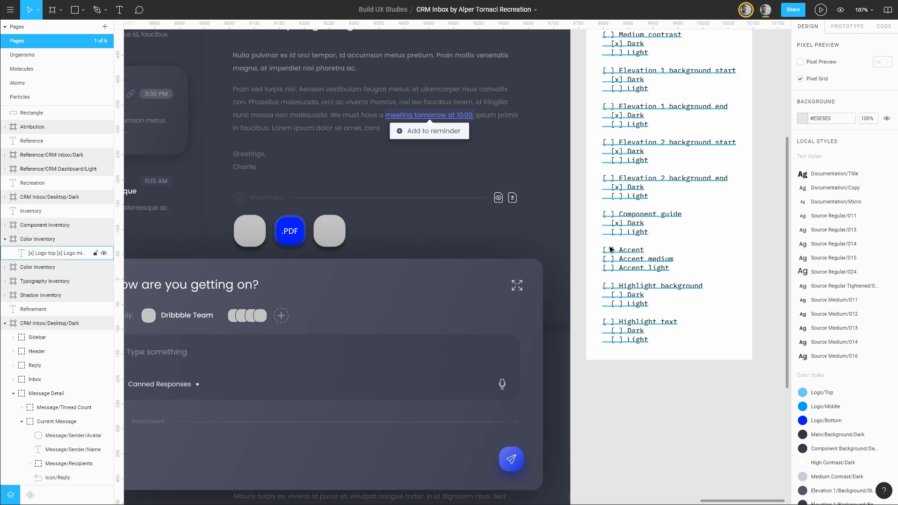
drag(582, 209, 624, 301)
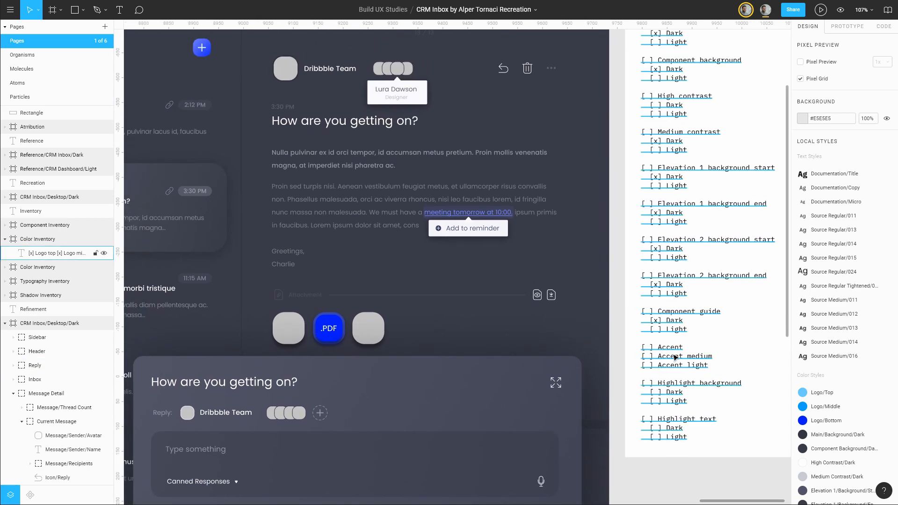
scroll(616, 247, up, 5)
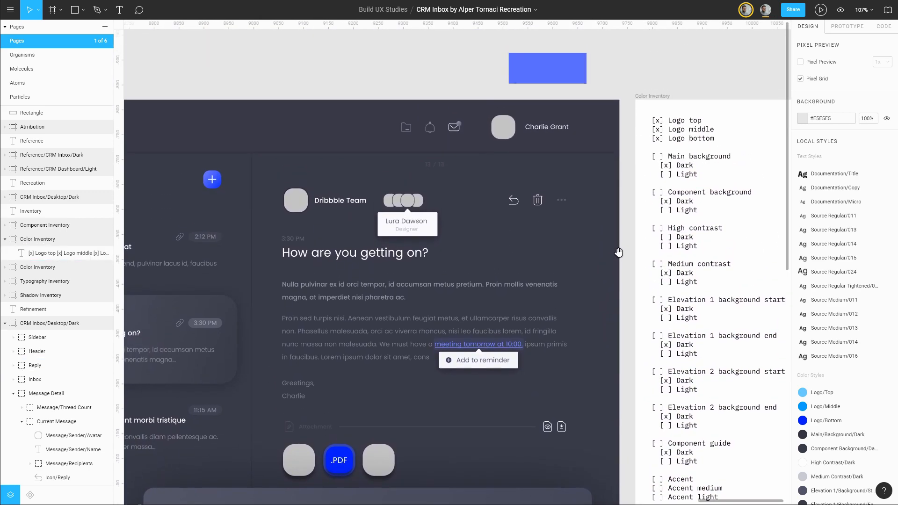
click(572, 80)
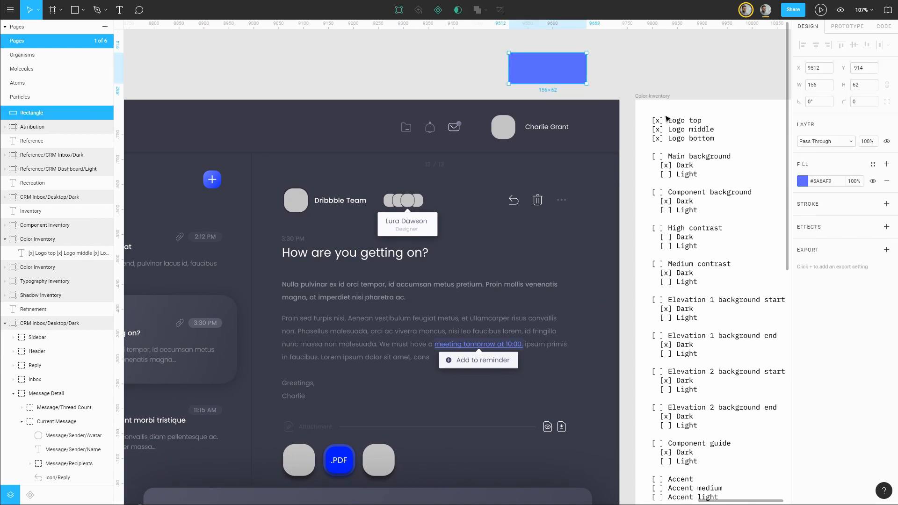
click(873, 164)
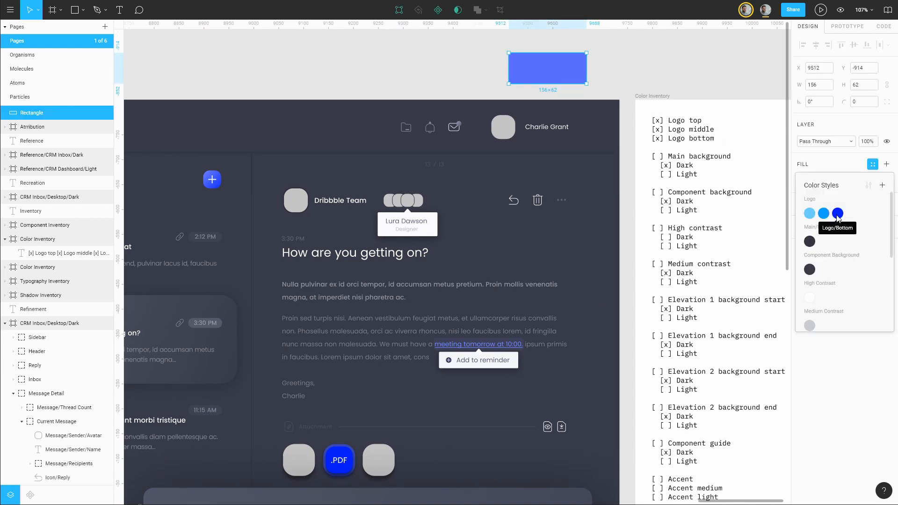
click(837, 214)
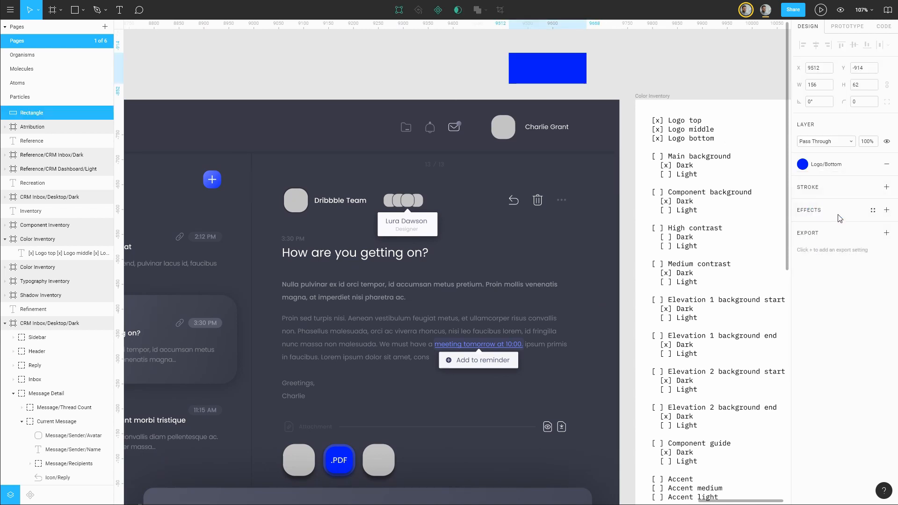
click(869, 181)
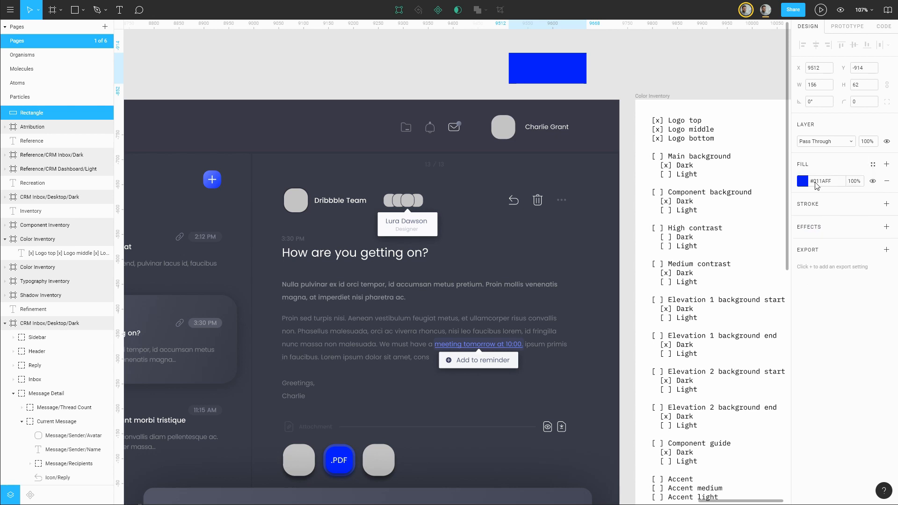
- Save the rectangle's fill as a new color style named Accent
click(872, 164)
click(883, 185)
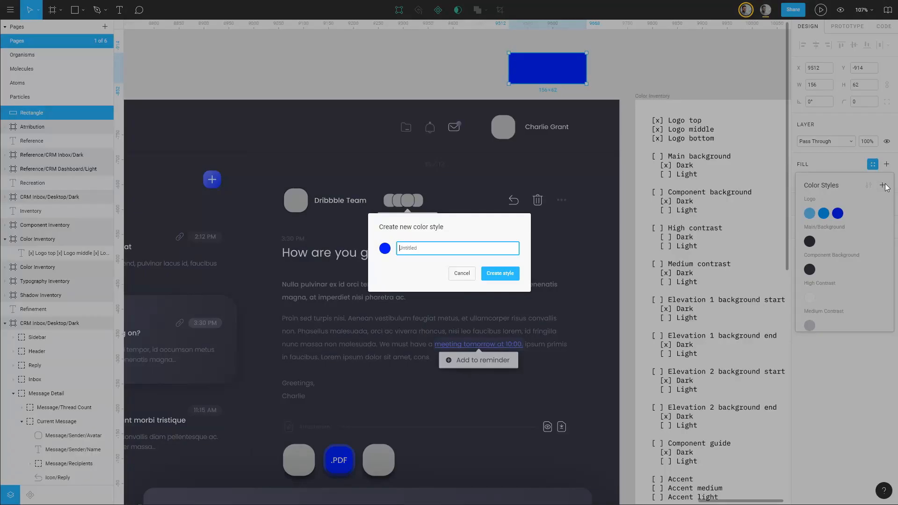
text(Accent)
key(Return)
click(655, 86)
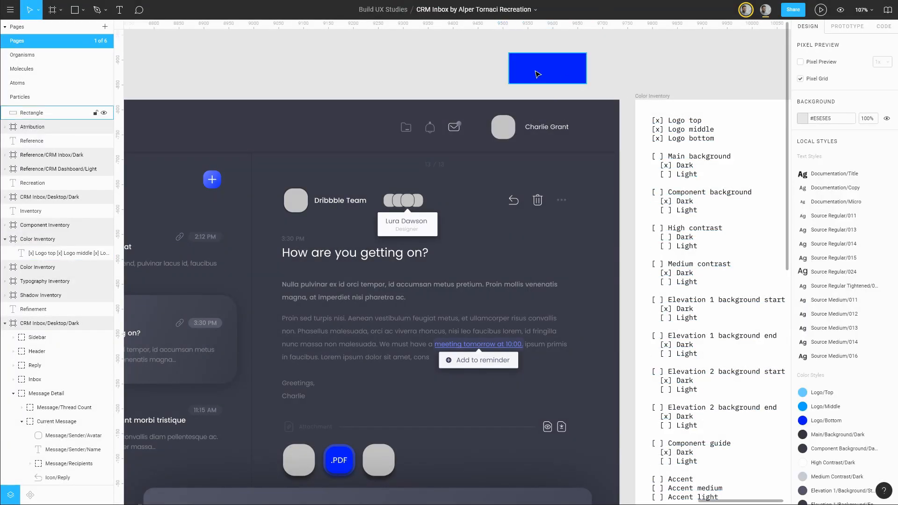
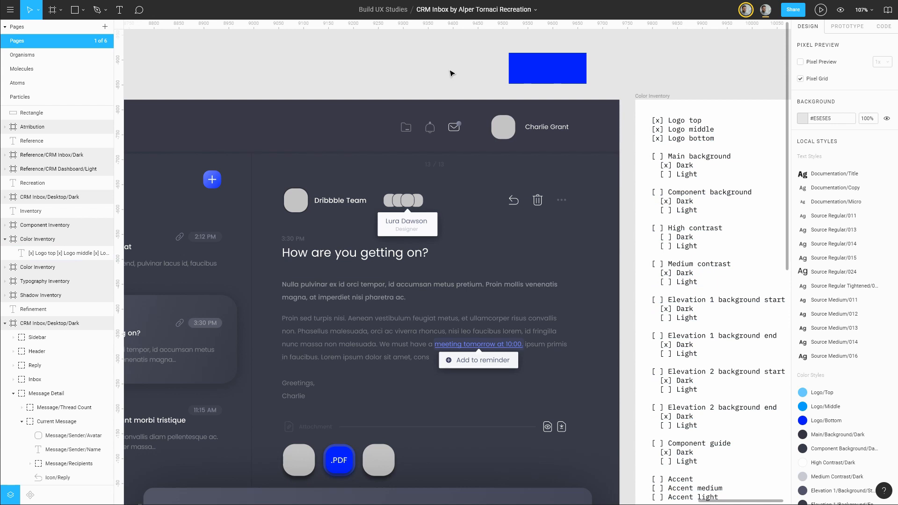
- Detach the Accent style from the rectangle and sample a new fill from the upper part of the inbox's add button
click(545, 77)
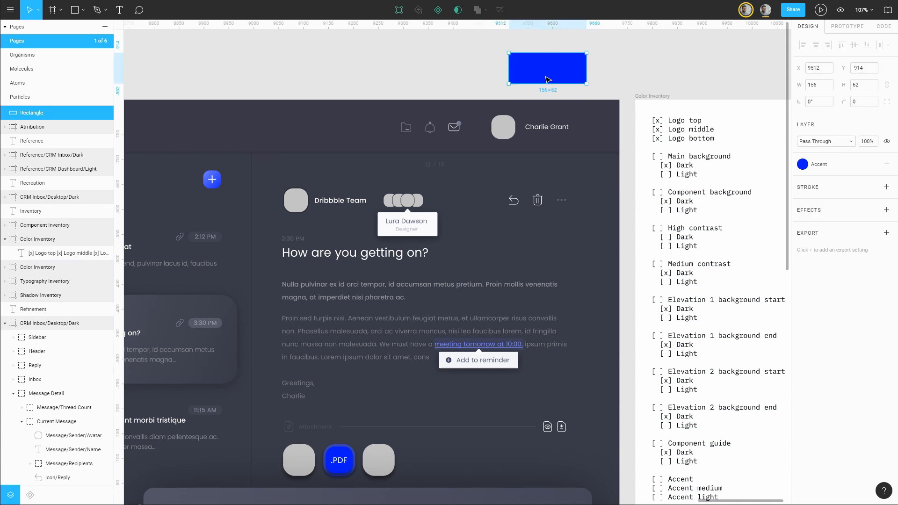
click(803, 164)
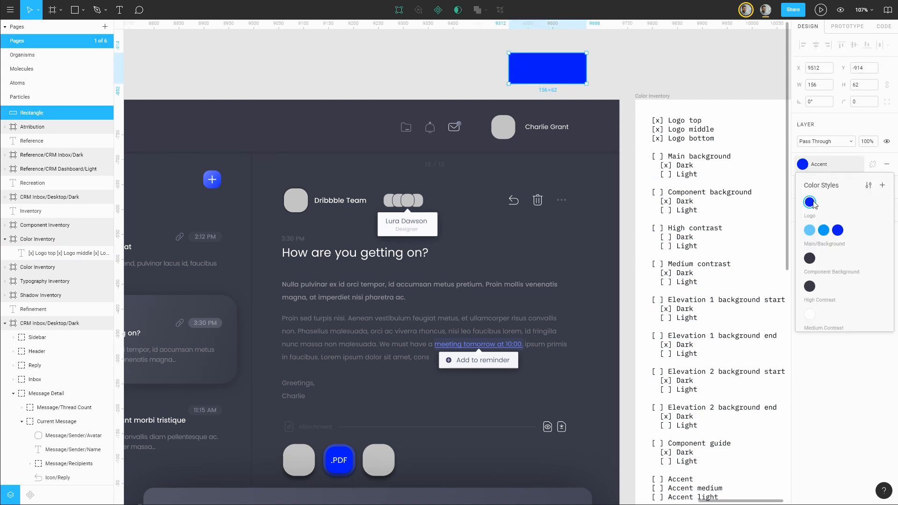
click(873, 165)
click(802, 181)
click(700, 310)
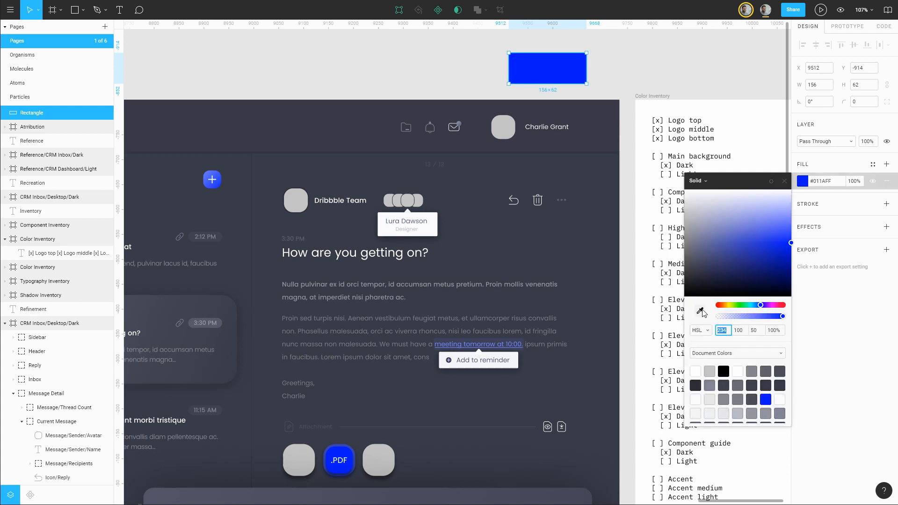
click(208, 172)
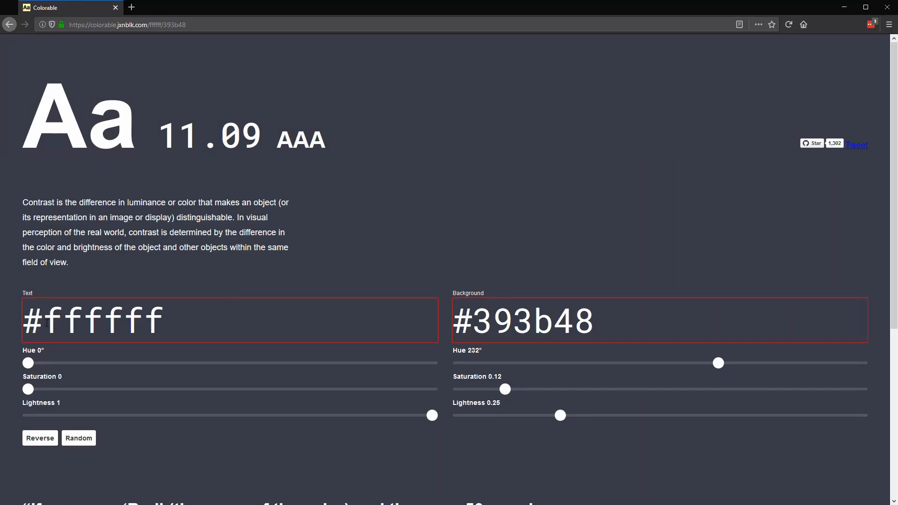
- Switch to Colorable and set the background to hue 234°, saturation 0.93 and lightness 0.68 to check its contrast with #ffffff text
drag(47, 323, 166, 323)
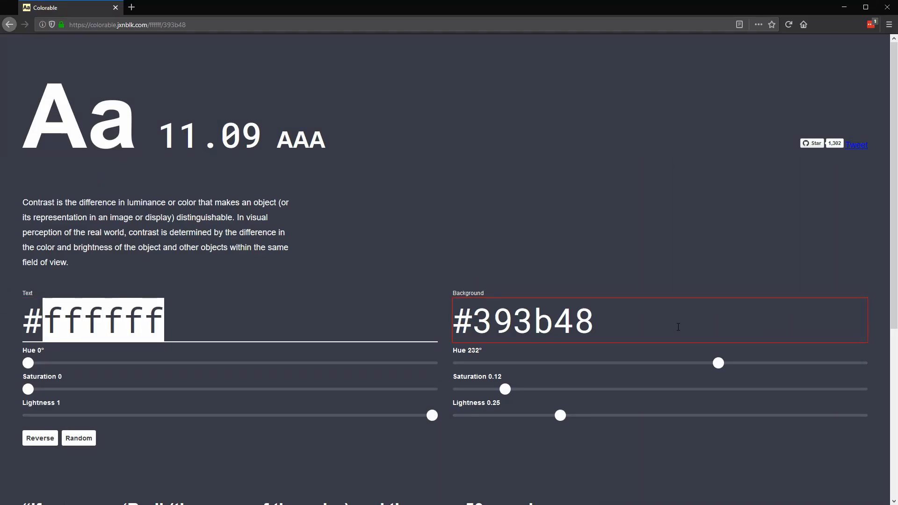
drag(718, 363, 721, 363)
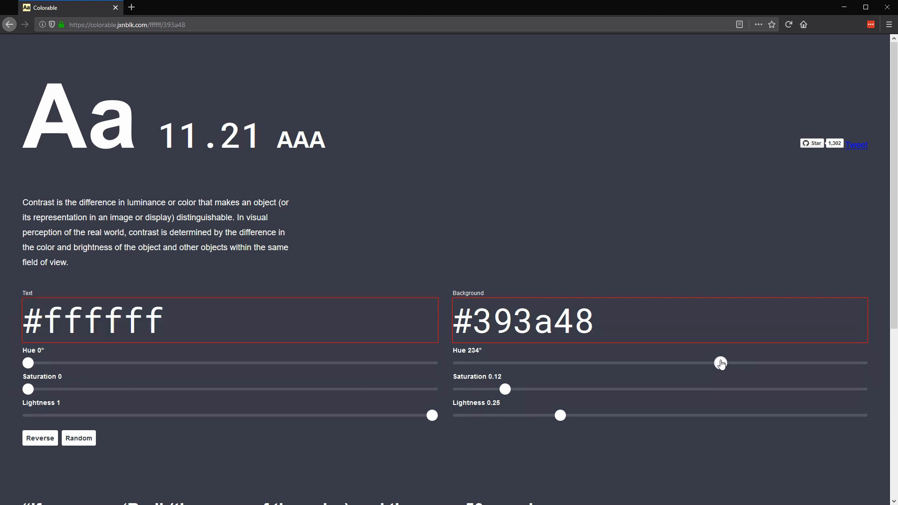
drag(506, 390, 834, 379)
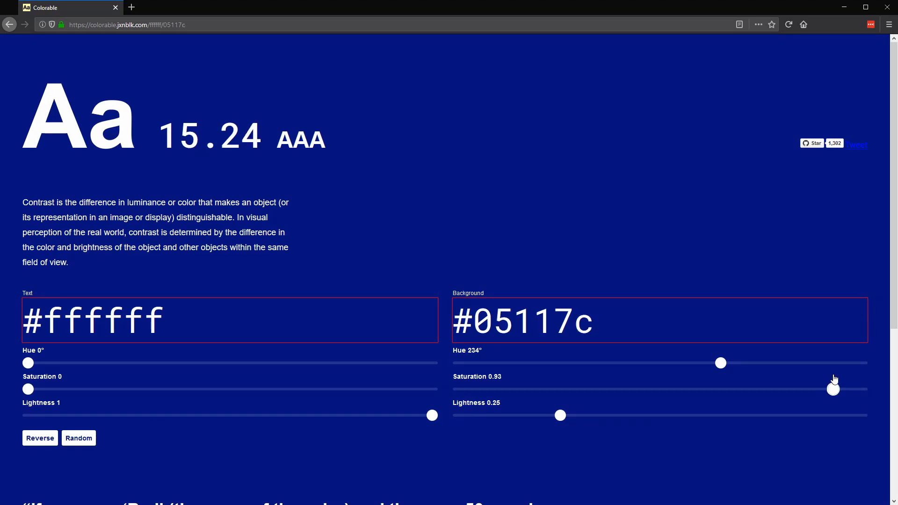
drag(562, 422, 727, 416)
drag(731, 415, 733, 414)
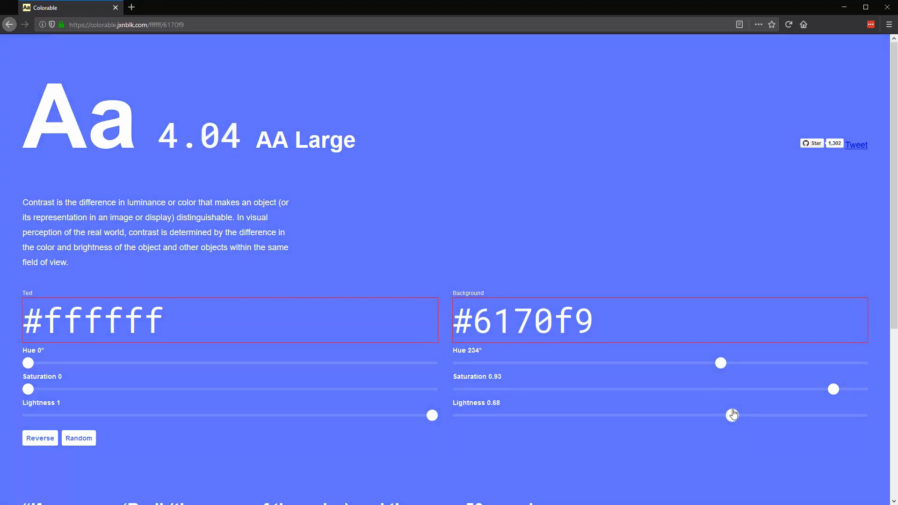
drag(159, 136, 255, 140)
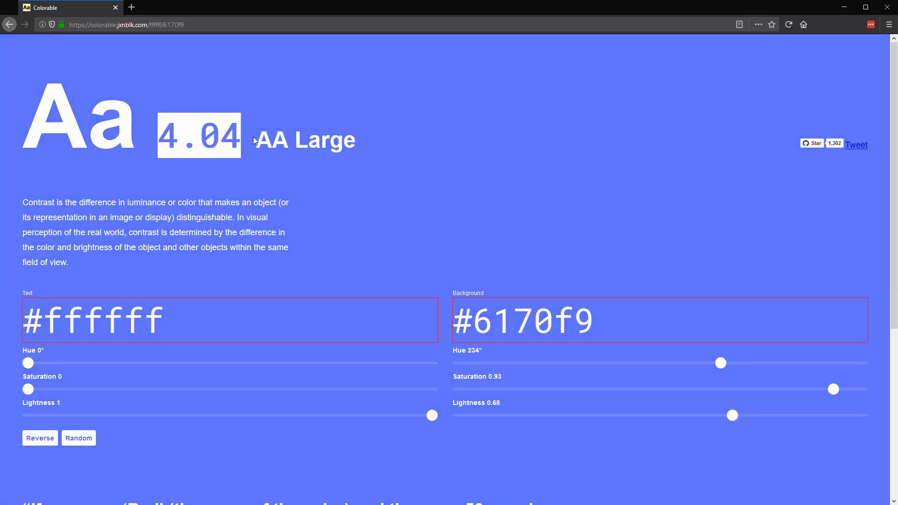
drag(272, 139, 310, 137)
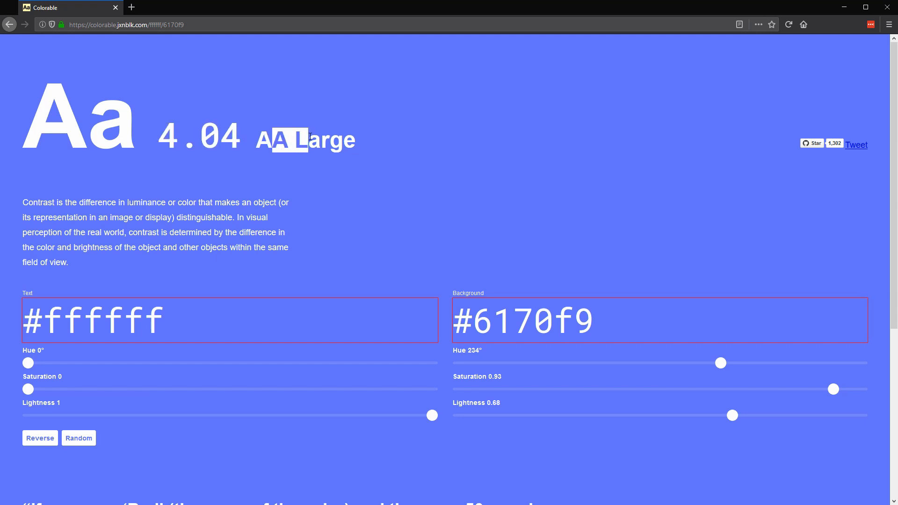
click(475, 176)
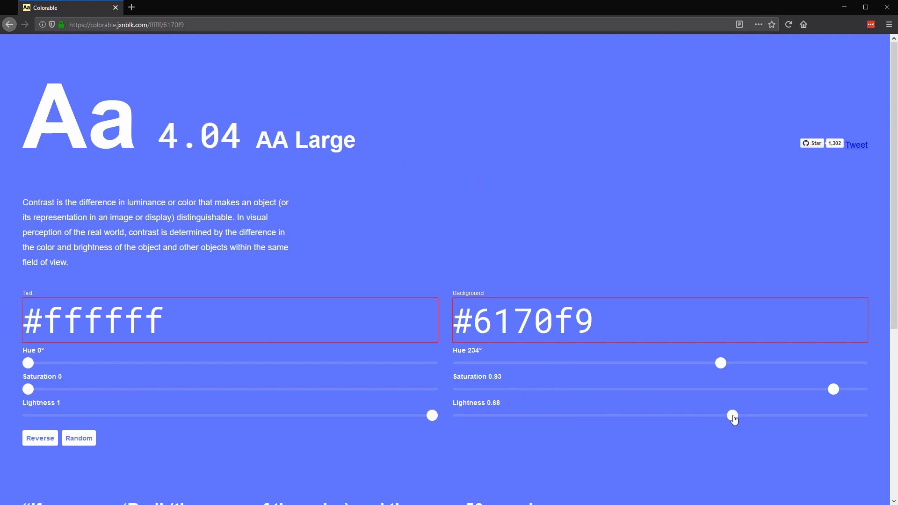
- Set the background to saturation 0.75 and lightness 0.63, and copy its color code 5a68e7
drag(734, 419, 725, 419)
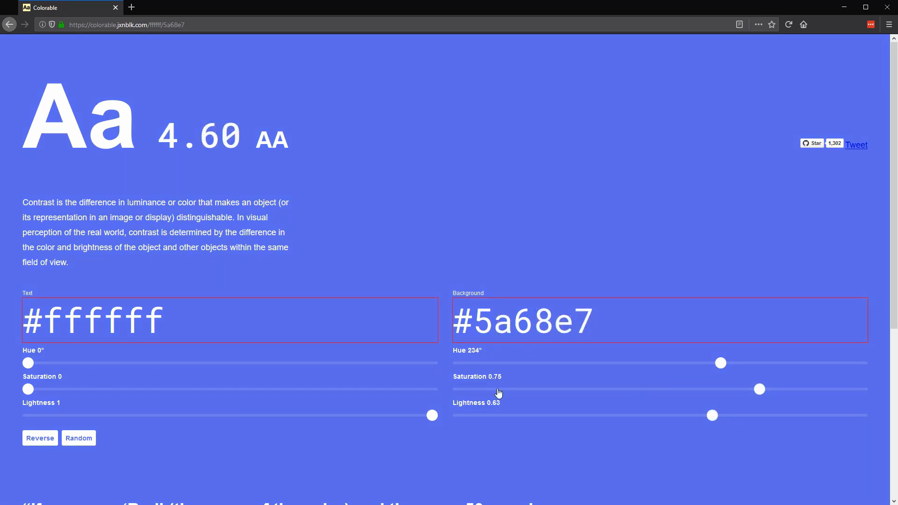
drag(592, 339, 533, 284)
key(ctrl+c)
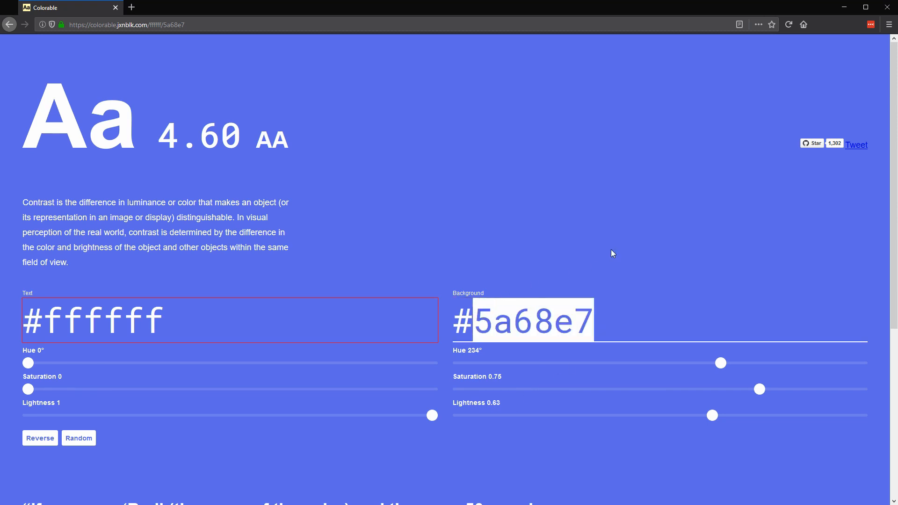
- Switch to Figma, set the rectangle's fill to #5A68E7 and save it as a color style named Accent/Light
key(alt+Tab)
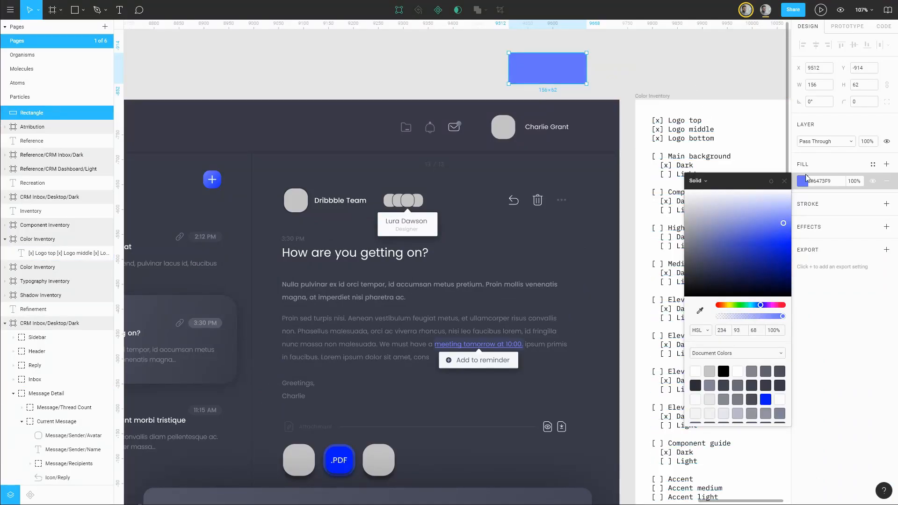
click(835, 183)
key(ctrl+v)
key(Return)
click(872, 165)
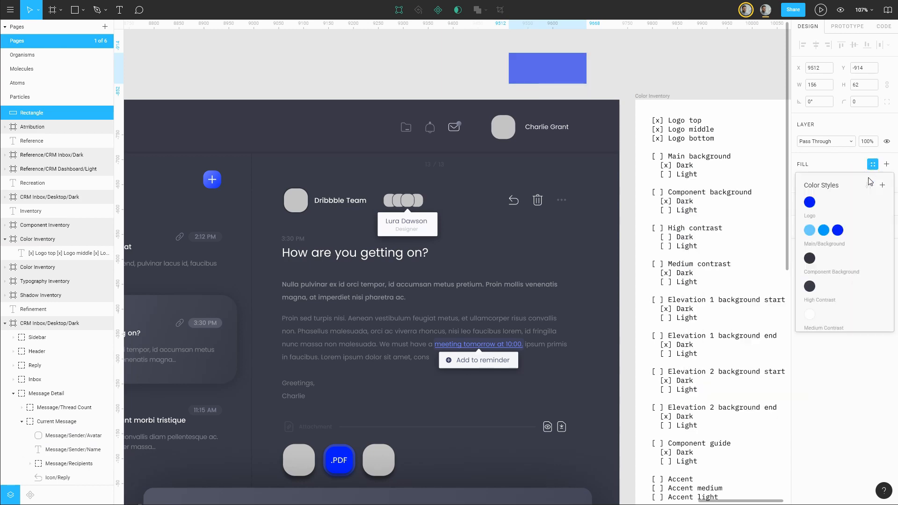
click(882, 186)
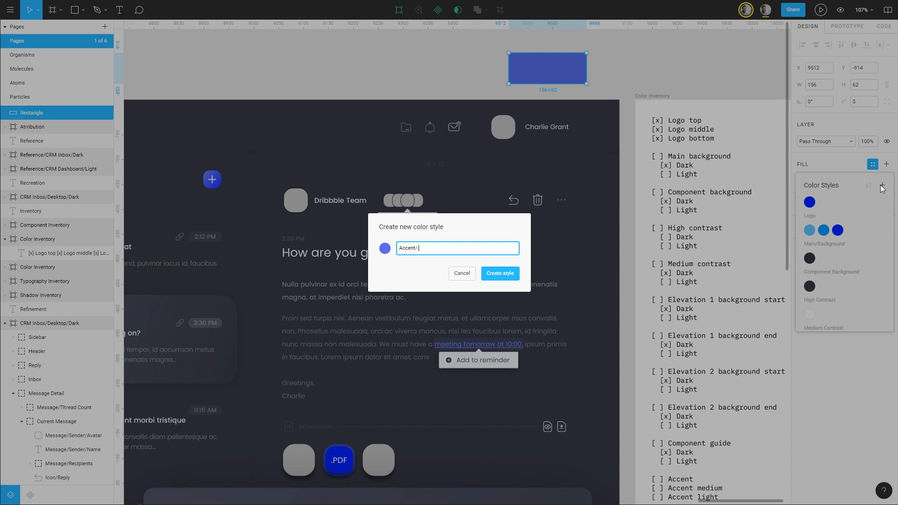
text(Accent/Light)
key(Return)
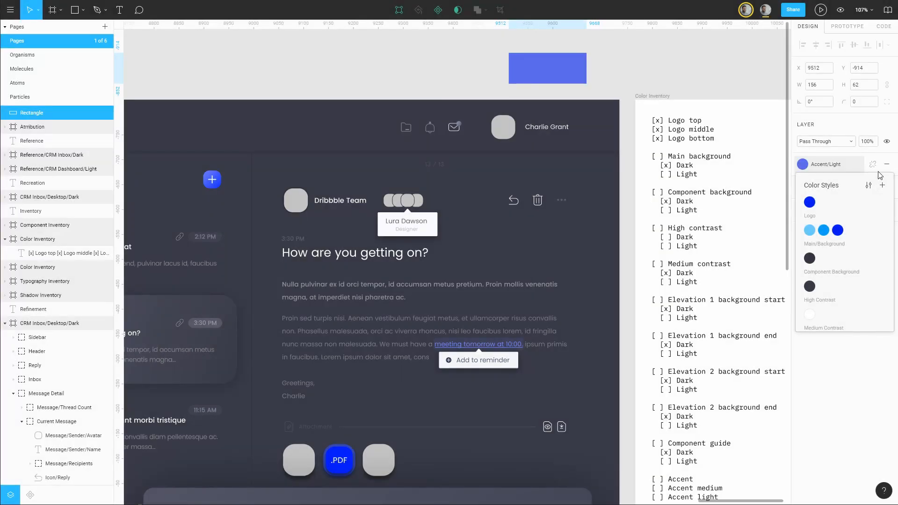
- Rename the Accent color style to Accent/Default
click(710, 78)
scroll(884, 412, down, 1)
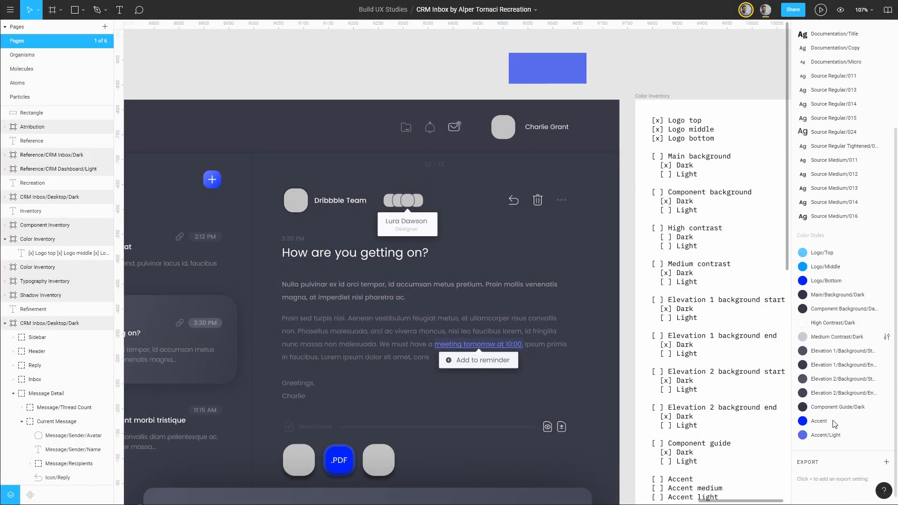
click(887, 421)
click(840, 46)
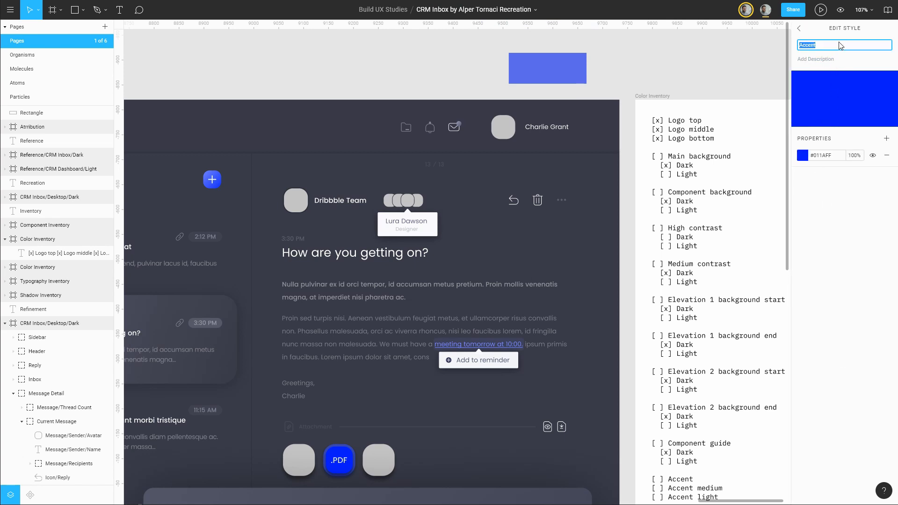
click(840, 45)
text(/Default)
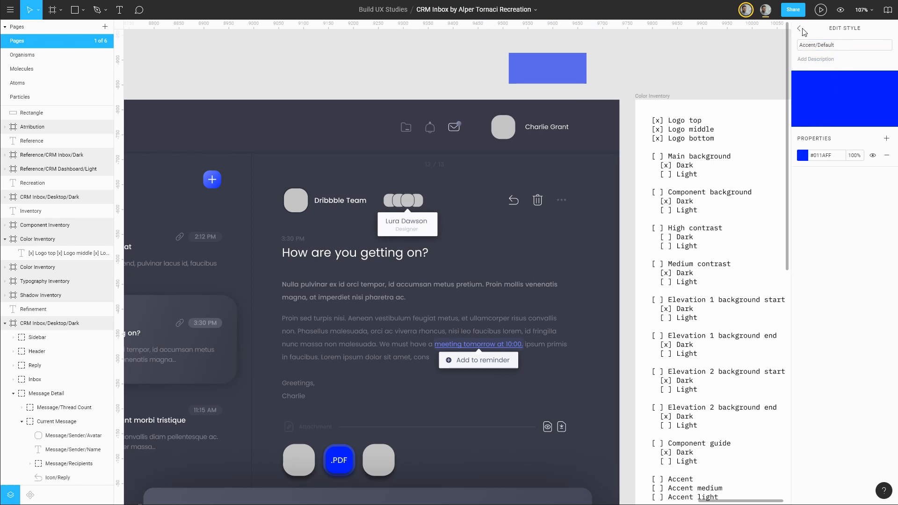
click(799, 28)
- Detach the Accent/Light style from the rectangle and sample a new fill from the lower part of the inbox's add button
click(564, 71)
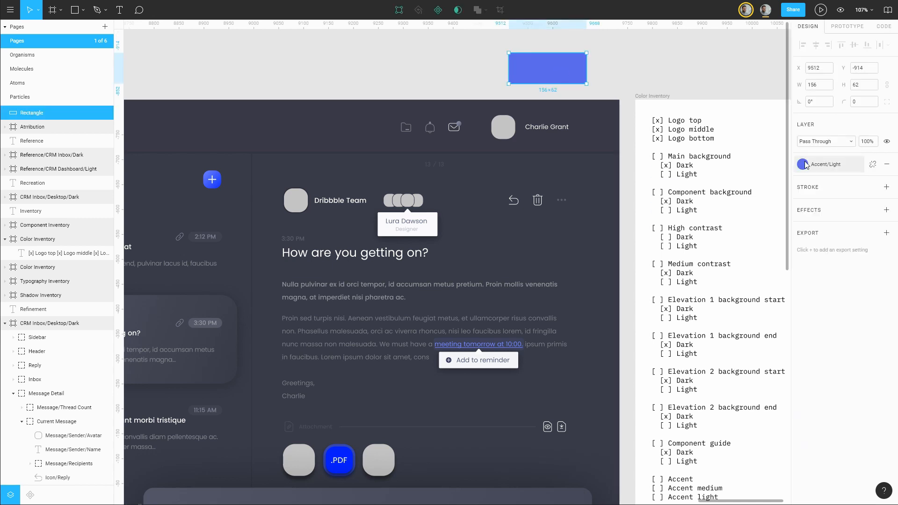
click(872, 164)
click(803, 181)
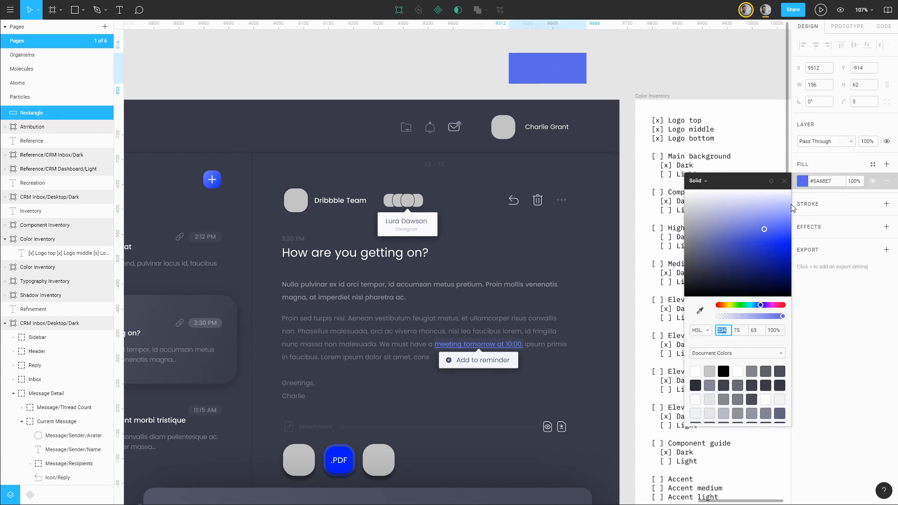
click(701, 311)
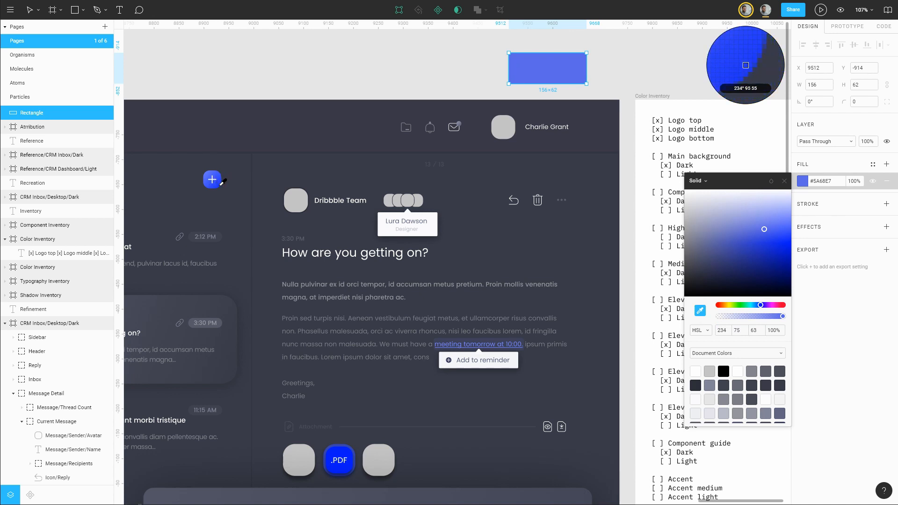
click(221, 183)
- Copy the rectangle's fill code, switch to Colorable and set the background to #1f34f9 to check its contrast
click(837, 182)
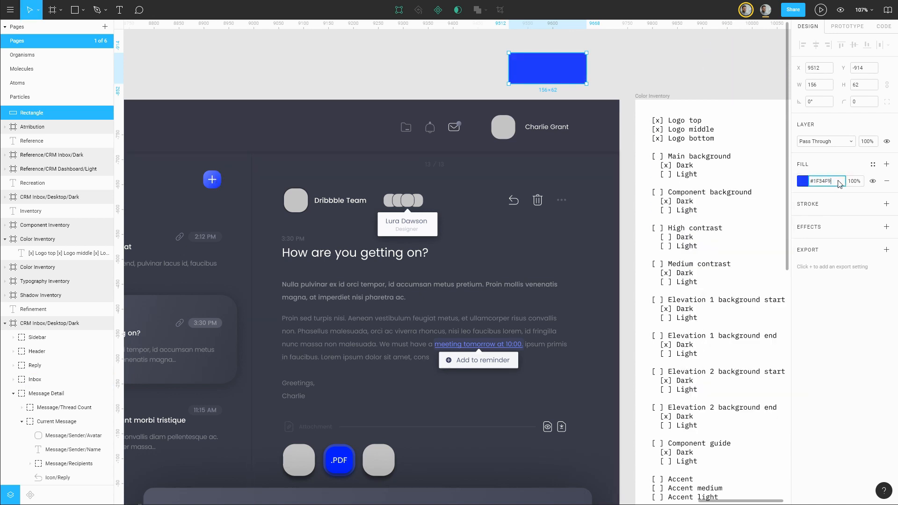
drag(837, 181, 813, 182)
click(838, 166)
key(alt+Tab)
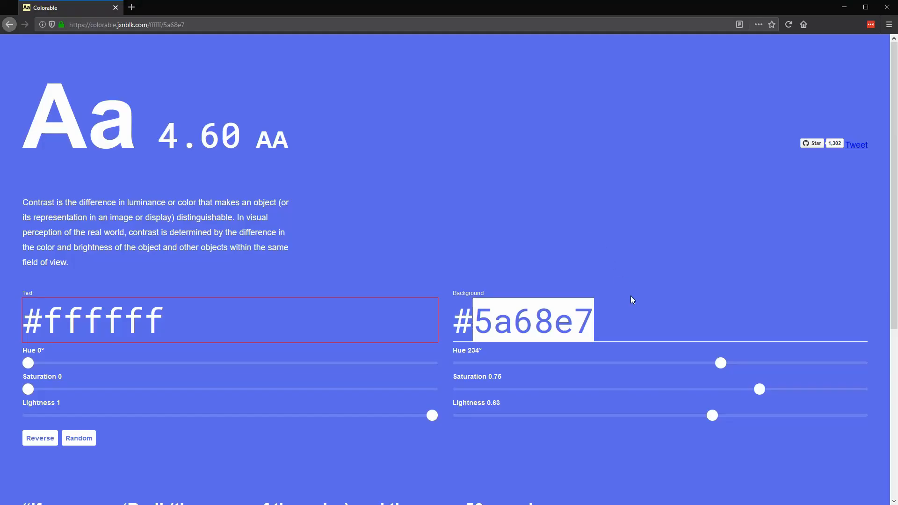
drag(630, 299, 474, 320)
text(1f34f9)
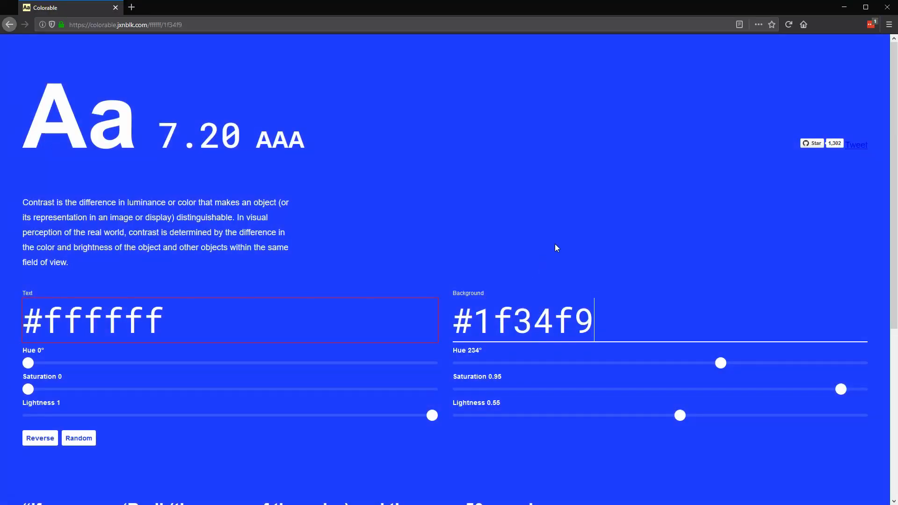
click(557, 248)
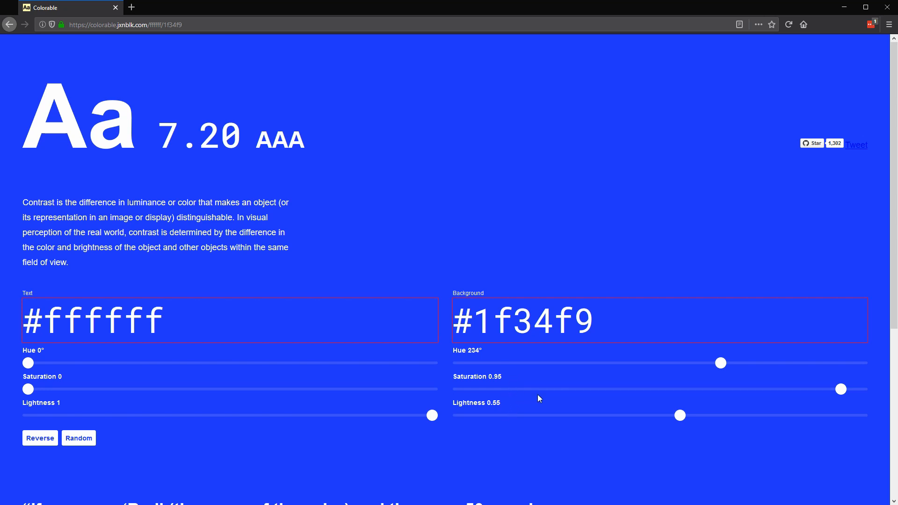
- Set the background to saturation 0.79 and lightness 0.48, and copy its color code 1a2dda
mouse_move(839, 391)
mouse_down()
mouse_move(832, 389)
mouse_move(842, 390)
mouse_up()
drag(675, 417, 675, 419)
drag(674, 419, 677, 419)
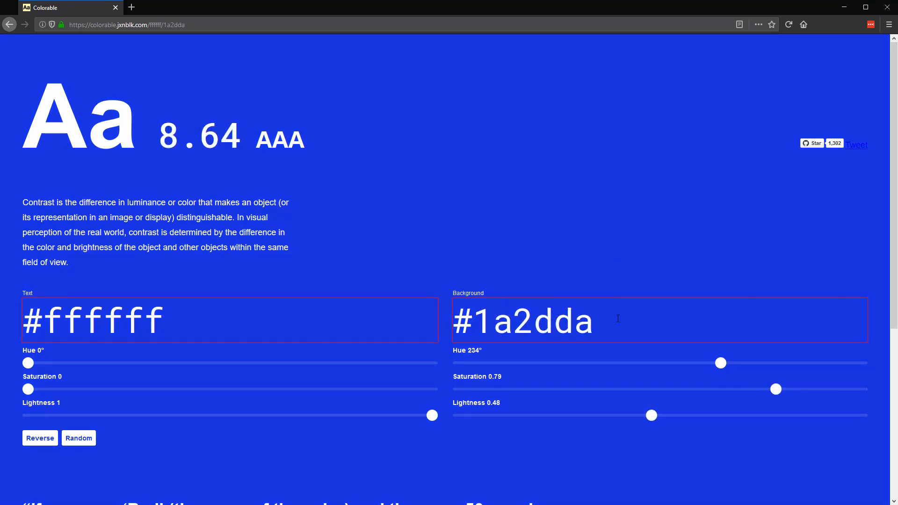
drag(625, 321, 476, 321)
click(583, 229)
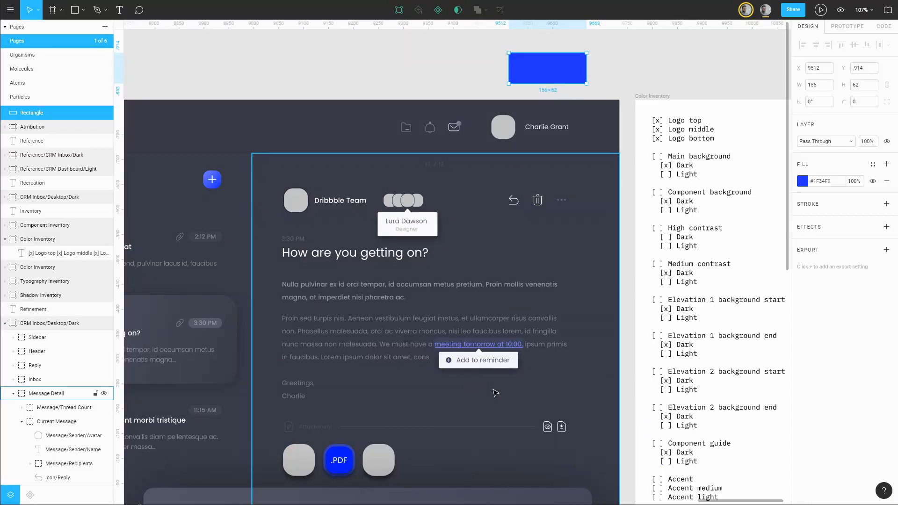
- Set the rectangle's fill to #1a2dda in Figma and save it as a color style named Accent/Medium
click(837, 182)
text(#1a2dda)
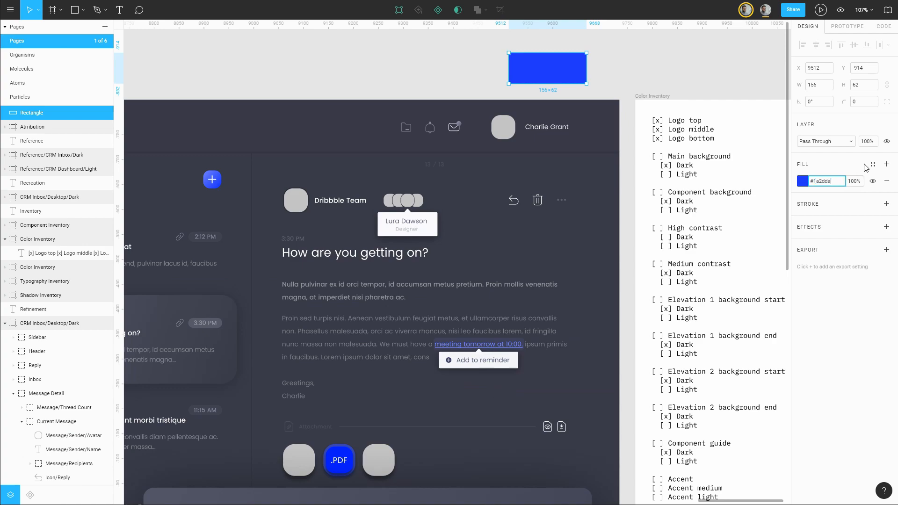
click(873, 164)
click(883, 186)
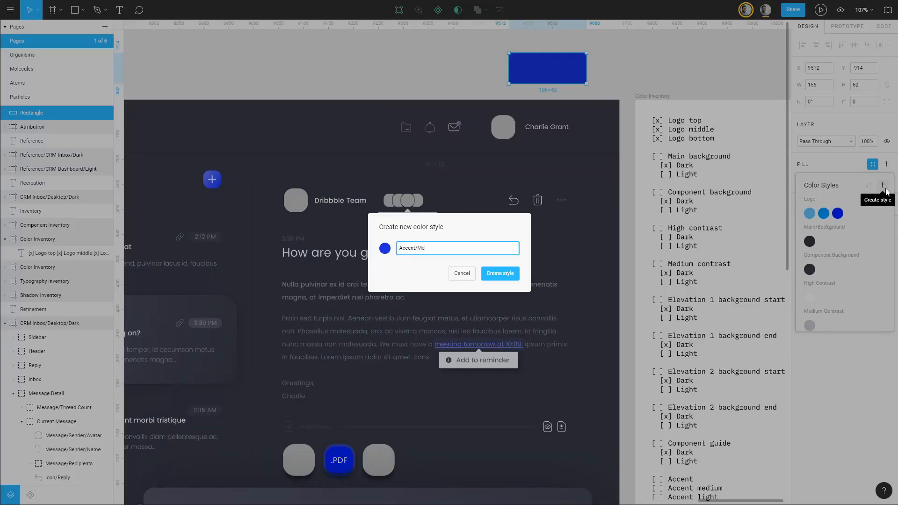
text(Accent/Mediu)
key(Return)
- Move the Accent/Medium color style above Accent/Light in the local styles
click(725, 85)
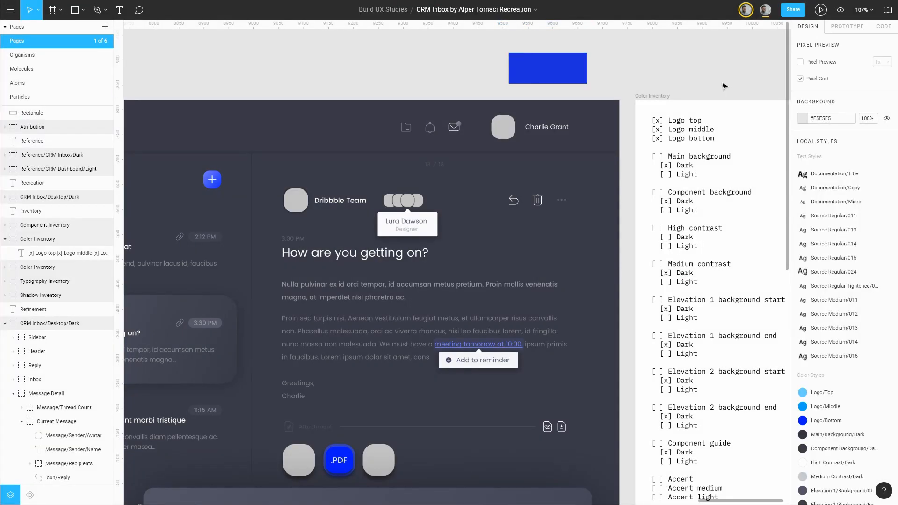
scroll(853, 402, down, 1)
scroll(853, 403, down, 3)
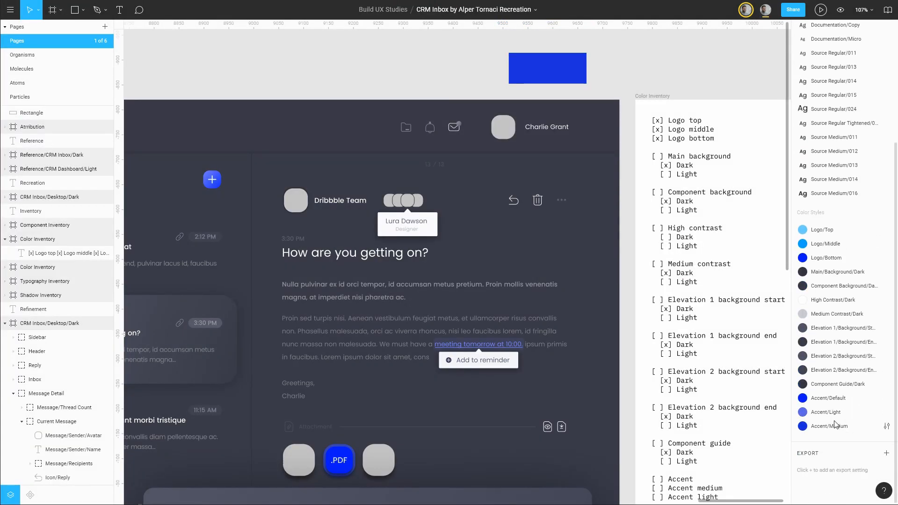
drag(835, 426, 837, 413)
- Select the Highlight/Plate layer inside the Message/Highlight group and copy its fill code
scroll(495, 348, up, 3)
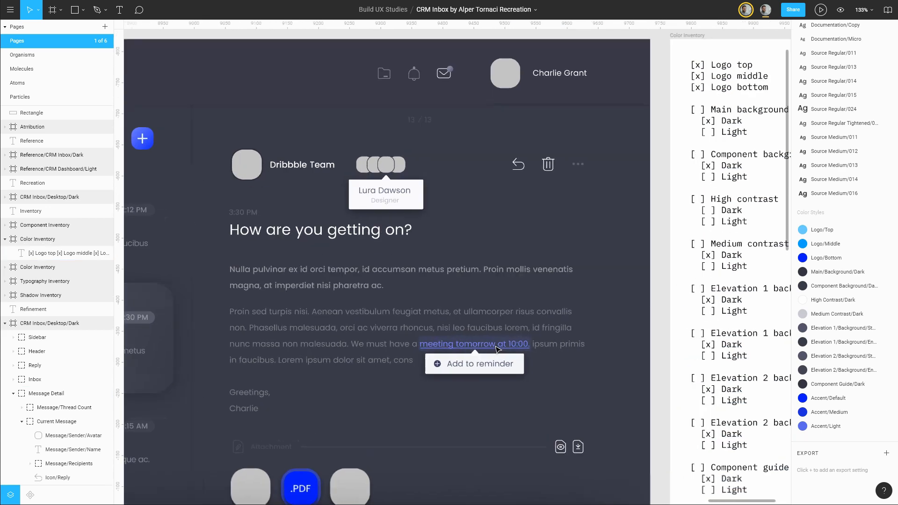
scroll(496, 348, up, 2)
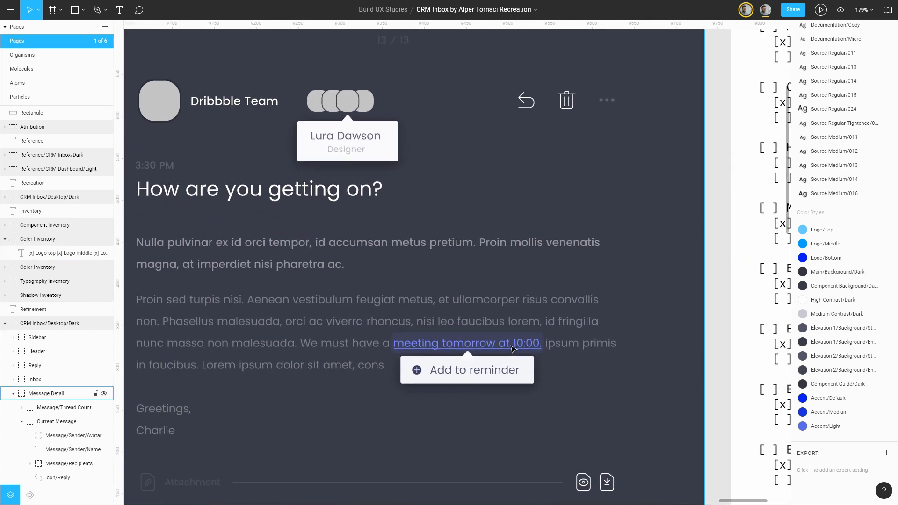
scroll(424, 345, up, 4)
click(425, 345)
scroll(47, 409, down, 3)
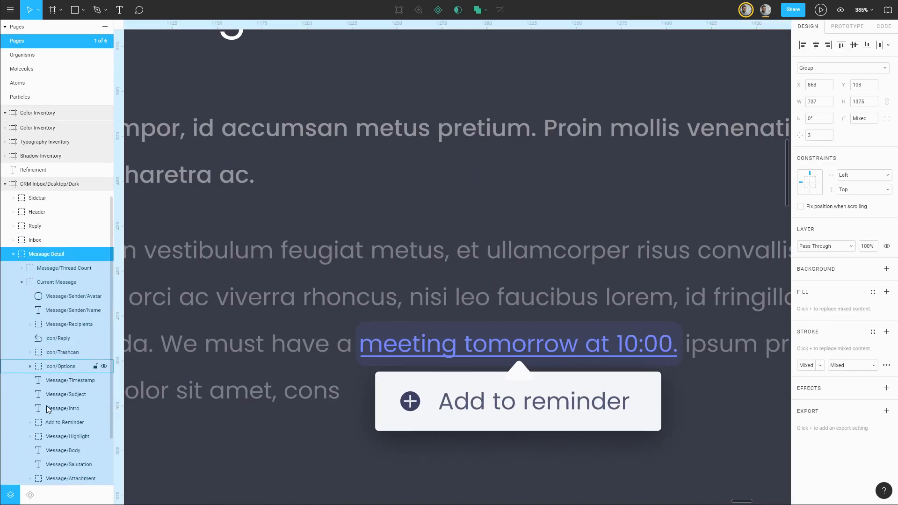
scroll(47, 409, down, 3)
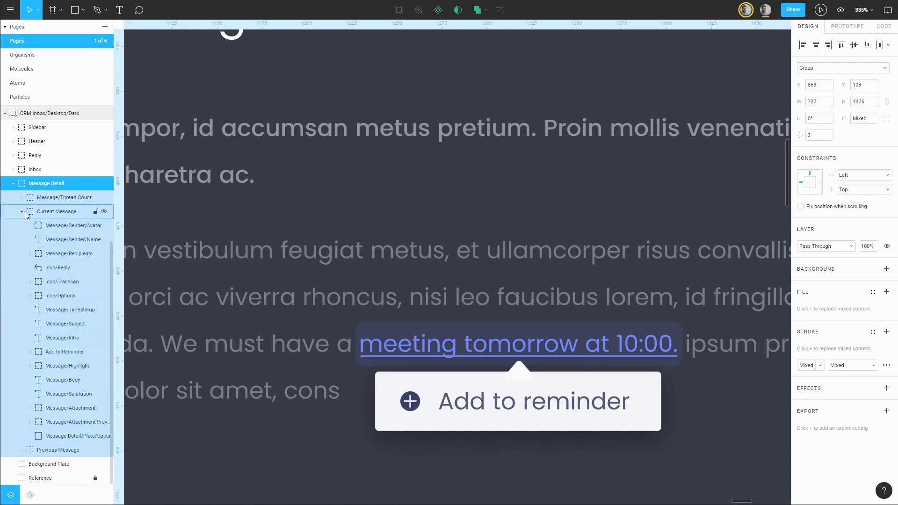
click(66, 366)
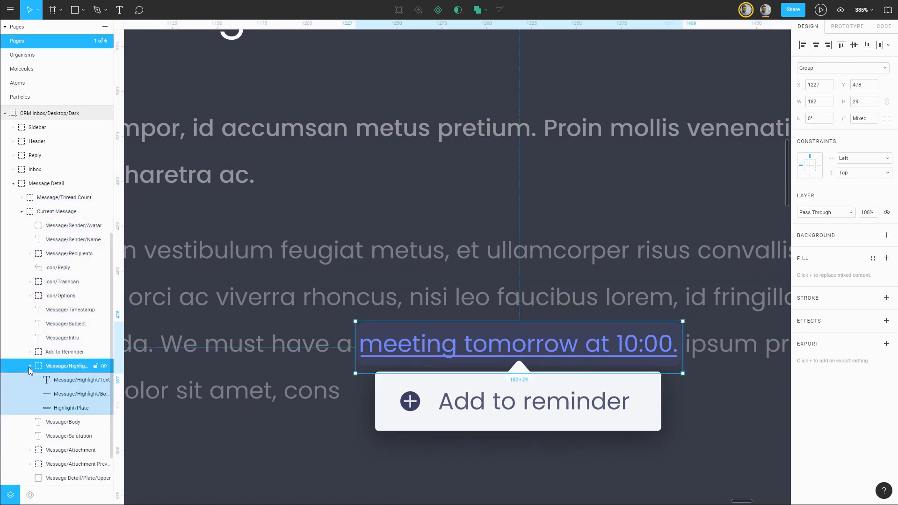
click(58, 406)
click(831, 239)
- Switch to Colorable and set the background color to #3d4059
key(alt+Tab)
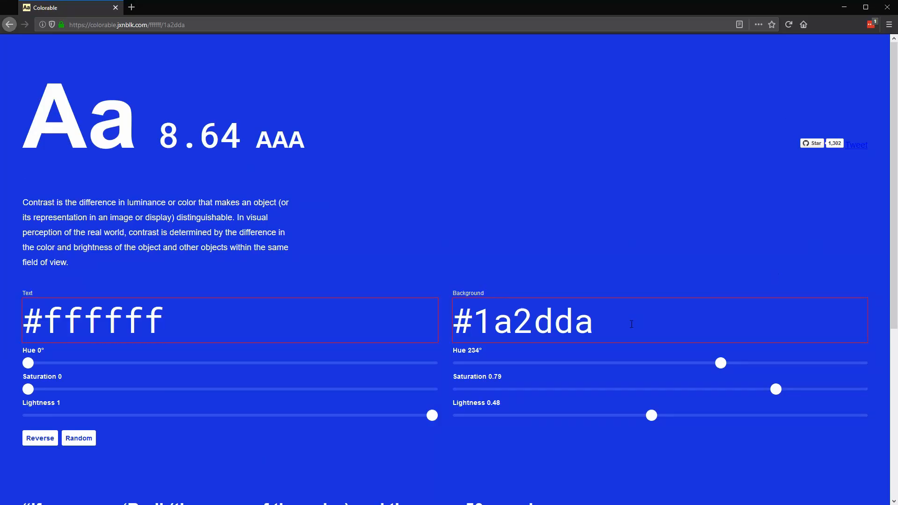
drag(632, 323, 473, 319)
text(3d4059)
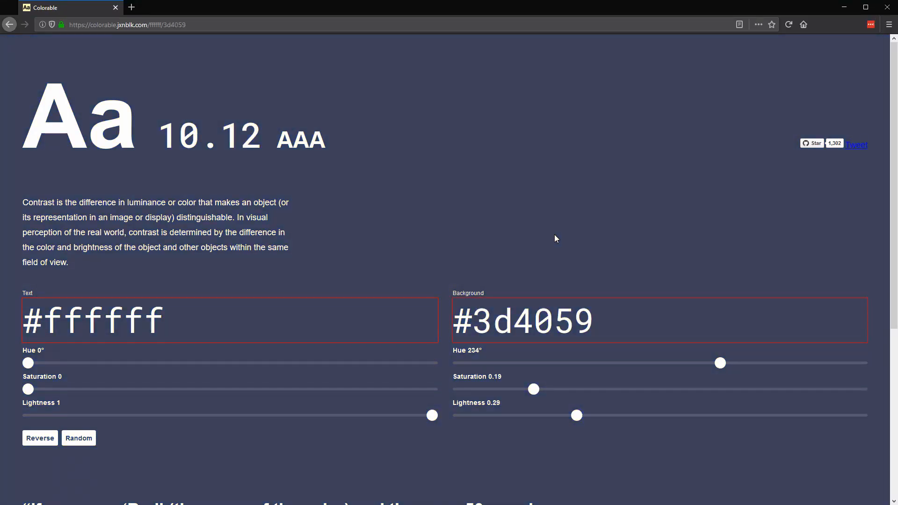
- Copy the Message/Highlight/Text layer's fill code from Figma and set Colorable's text color to #7683ff
key(alt+Tab)
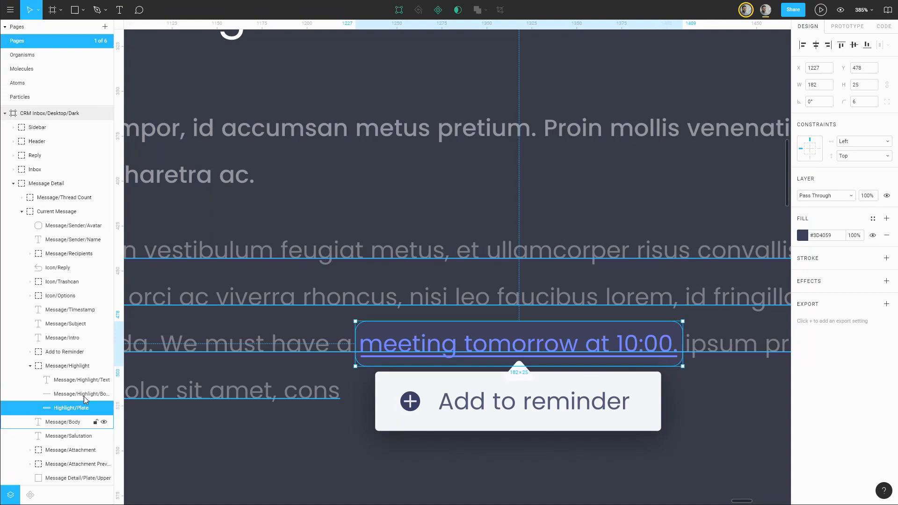
click(73, 383)
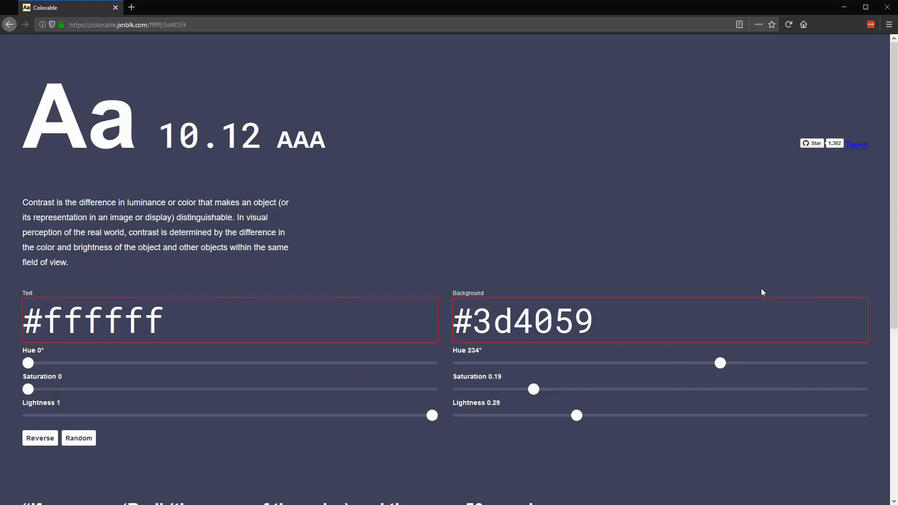
key(alt+Tab)
drag(164, 321, 43, 323)
text(7683ff)
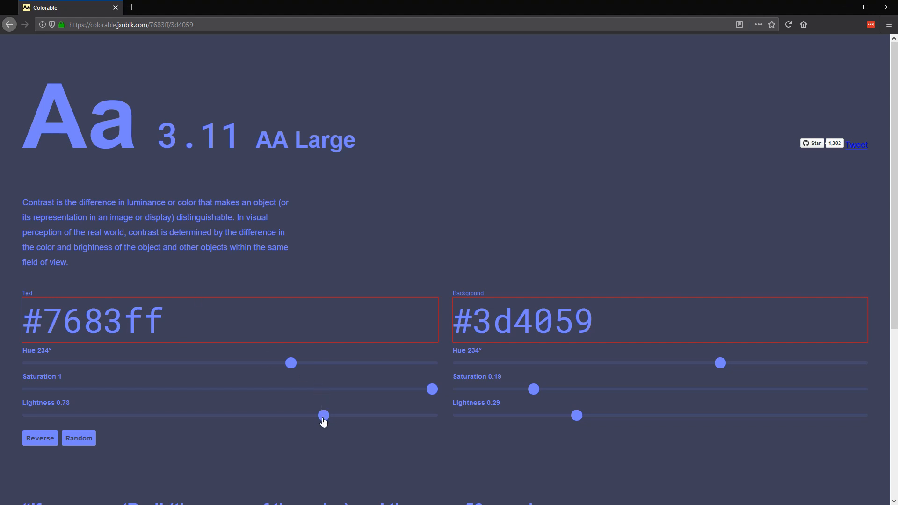
- Set the text color's lightness to 0.81, copy its code 9ea7ff and switch back to the inbox design in Figma
drag(324, 416, 355, 416)
click(345, 319)
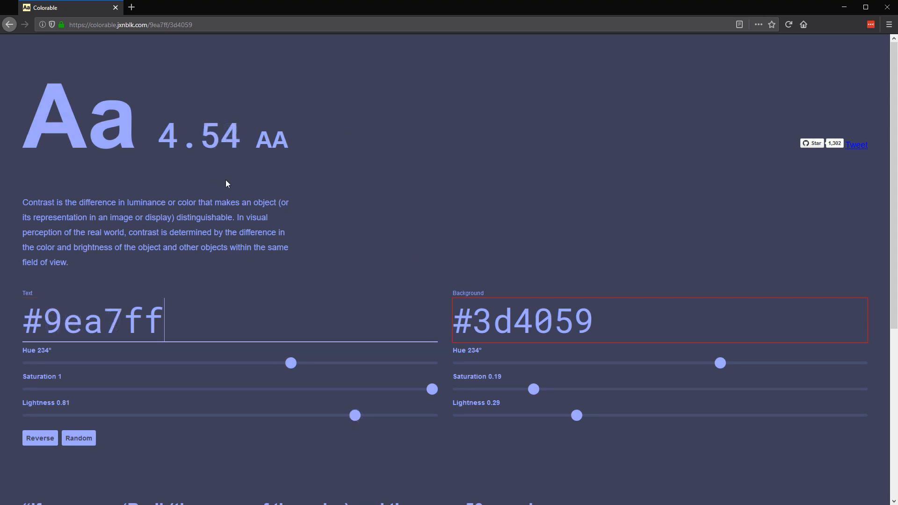
drag(211, 321, 45, 322)
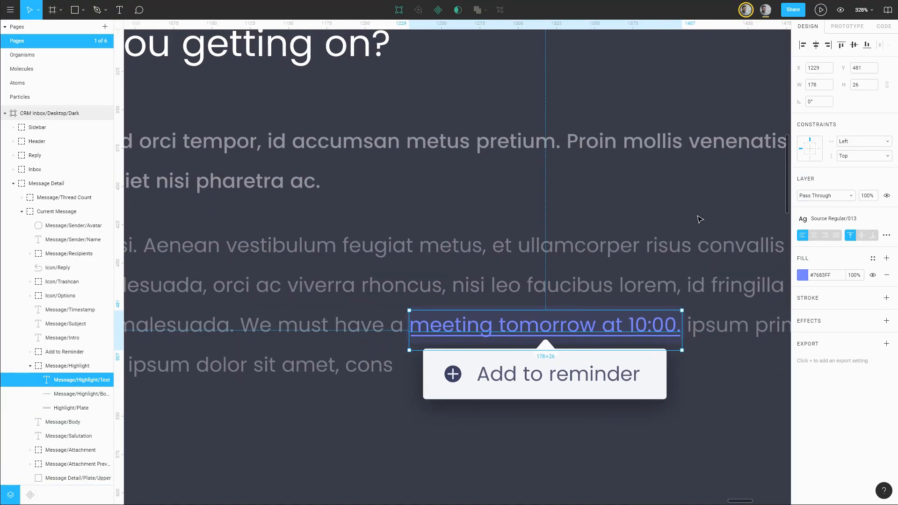
scroll(700, 219, down, 6)
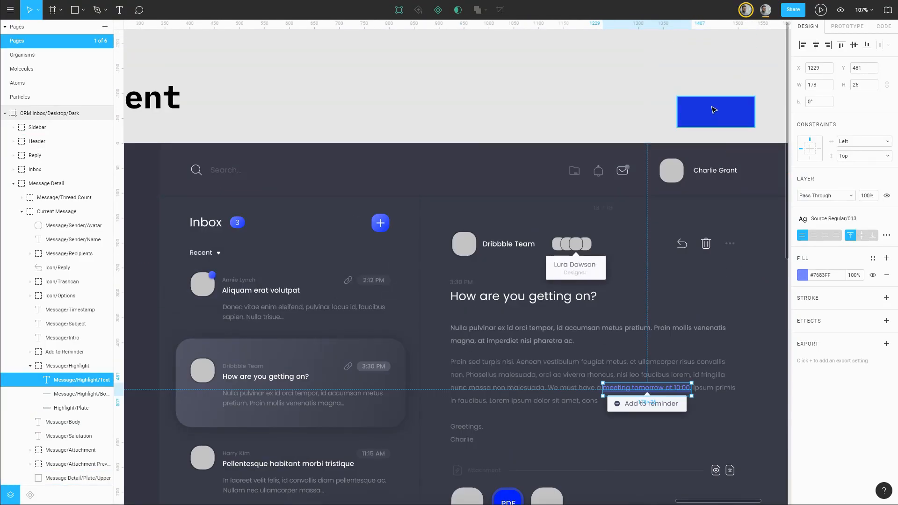
- Set the fill of the blue rectangle above the inbox design to 9EA7FF as its only fill
click(714, 110)
click(842, 181)
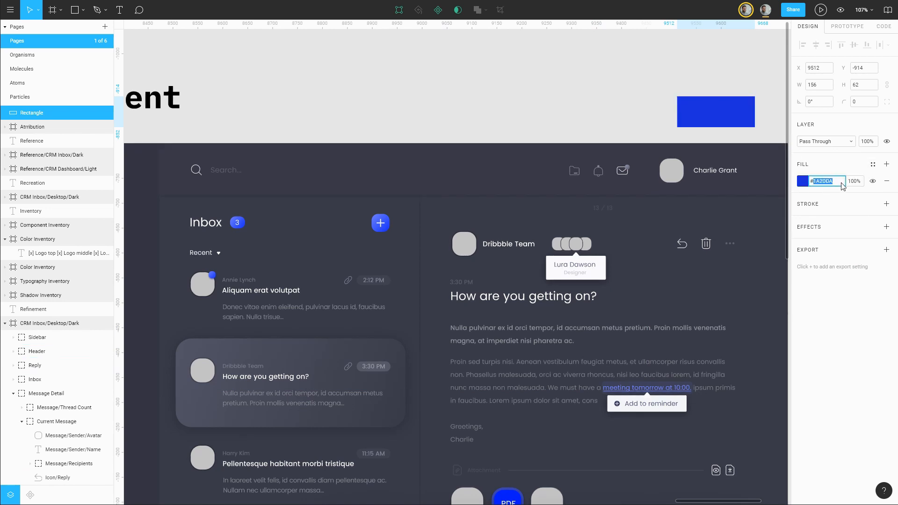
text(9EA7FF)
key(Return)
click(886, 165)
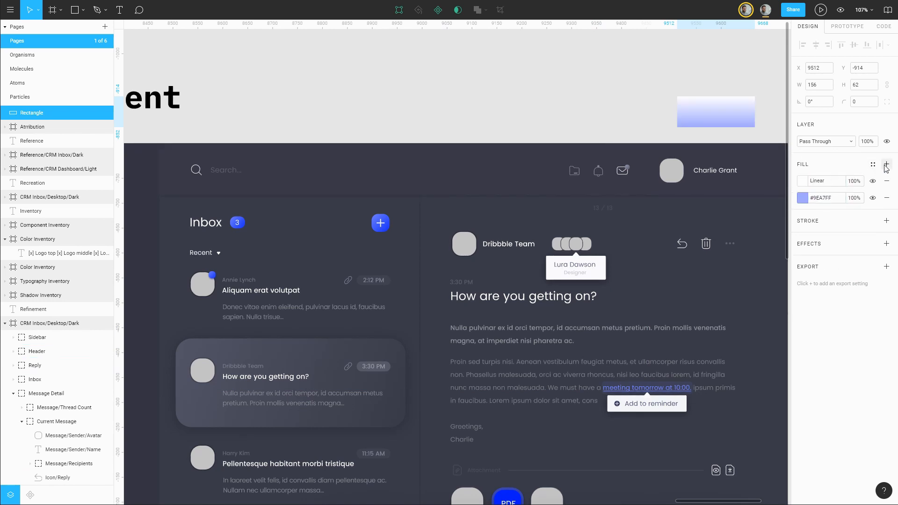
click(886, 181)
- Save the rectangle's fill as a new color style named "Highlight Text"
click(872, 164)
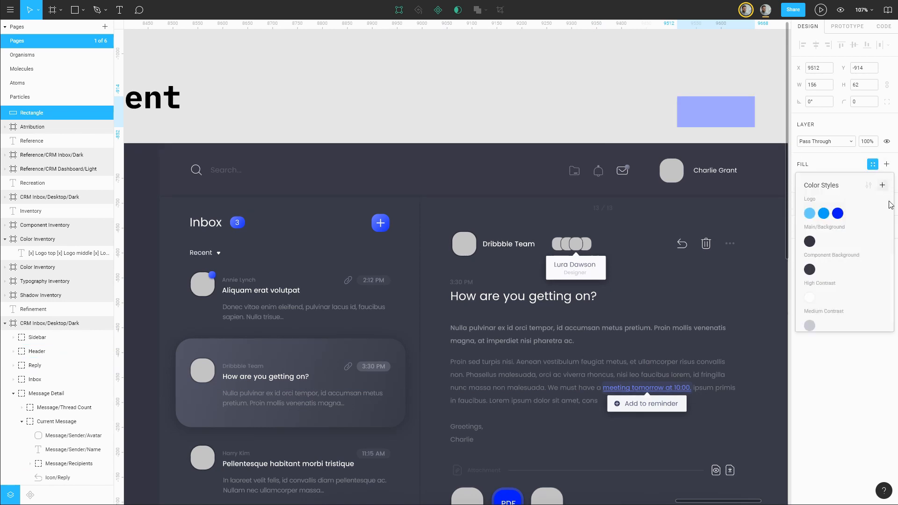
click(883, 186)
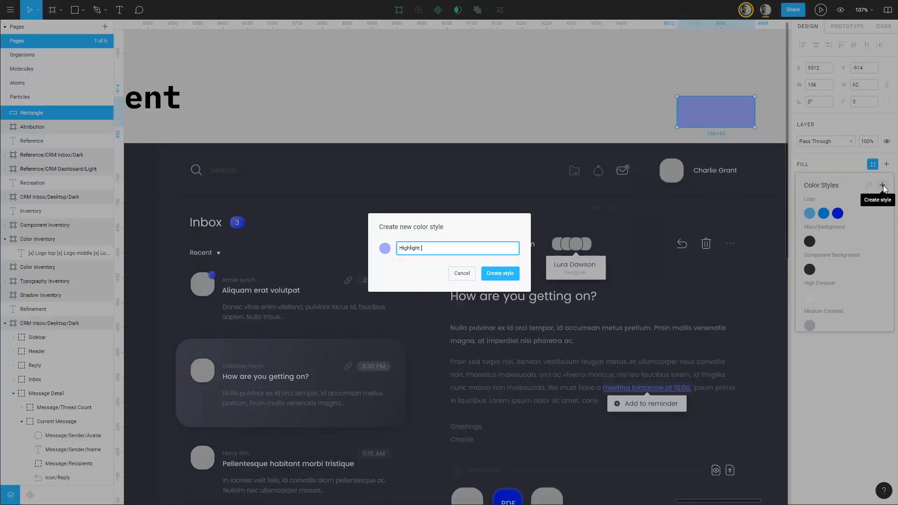
key(Return)
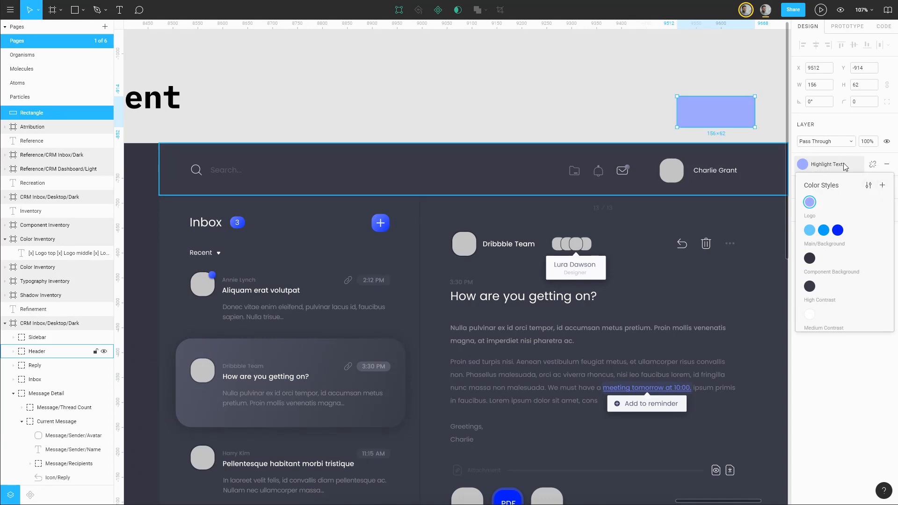
- Copy the background color code from Colorable, detach the Highlight Text style from the rectangle in Figma and apply the code as its fill
key(alt+Tab)
drag(633, 331, 473, 330)
key(ctrl+c)
key(alt+Tab)
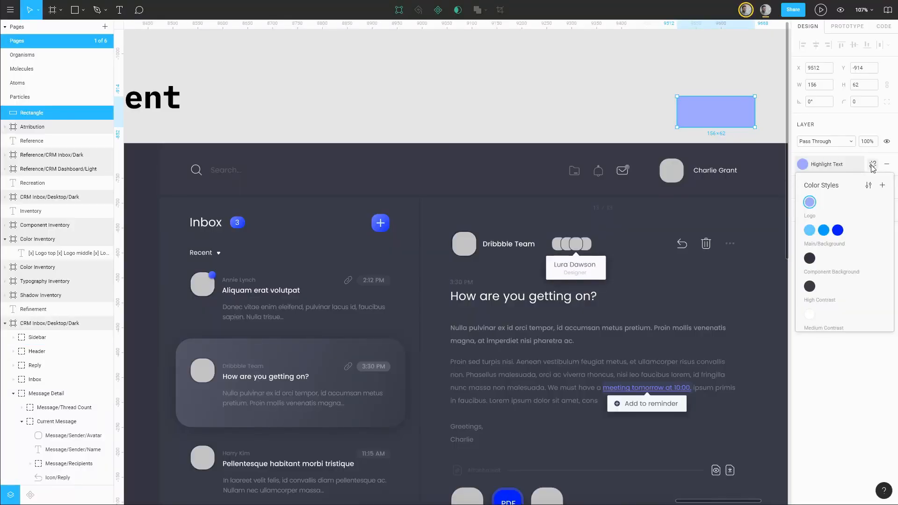
click(873, 164)
click(827, 181)
key(ctrl+v)
key(Return)
- Save the rectangle's dark fill as a new color style named "Highlight Background"
click(872, 164)
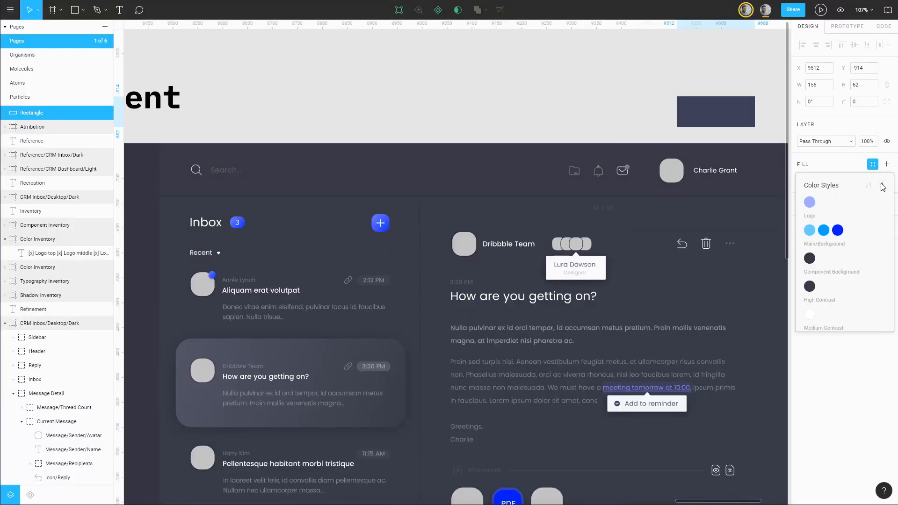
click(881, 187)
text(Highl)
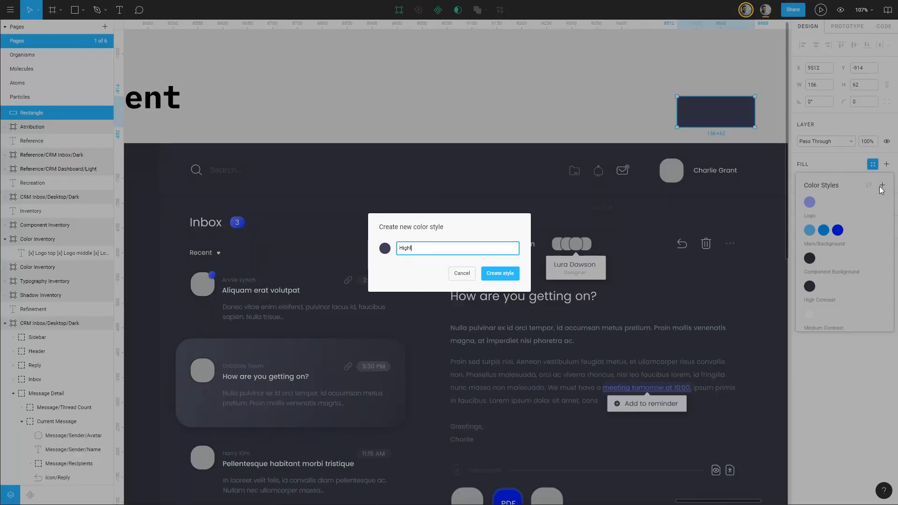
text(ight Background)
key(Return)
click(773, 138)
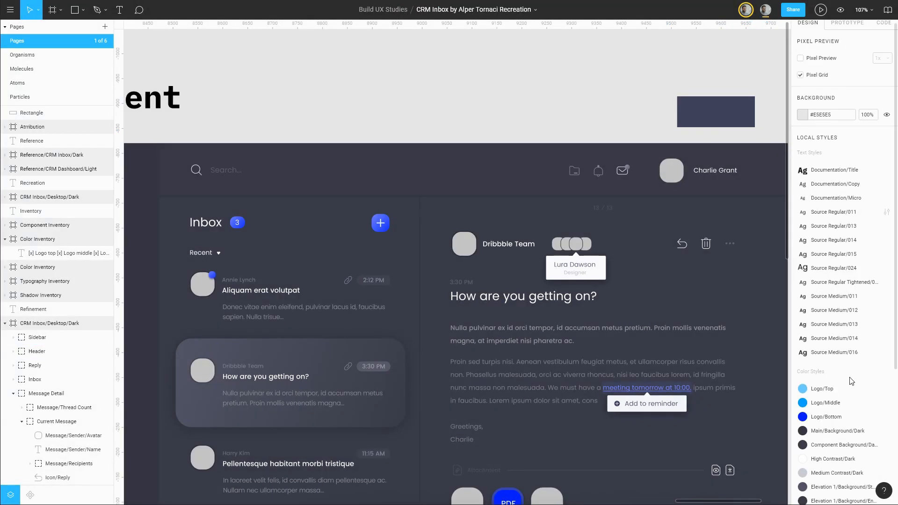
- Cut the Color Inventory checklist frame from its place beside the refined dark inbox
scroll(851, 381, down, 4)
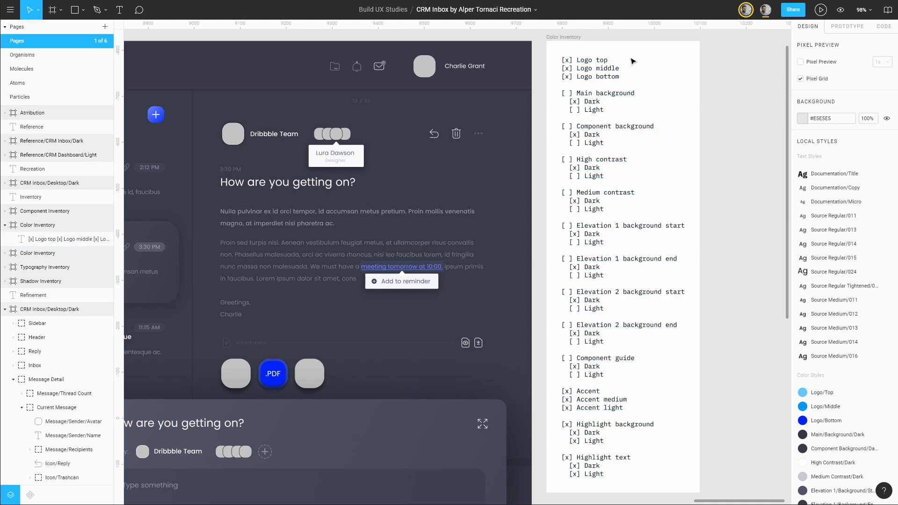
click(572, 38)
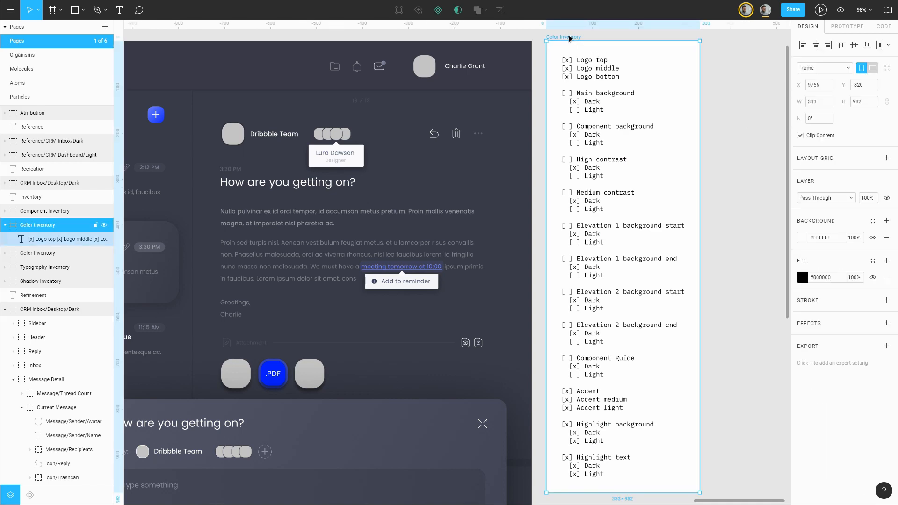
key(Delete)
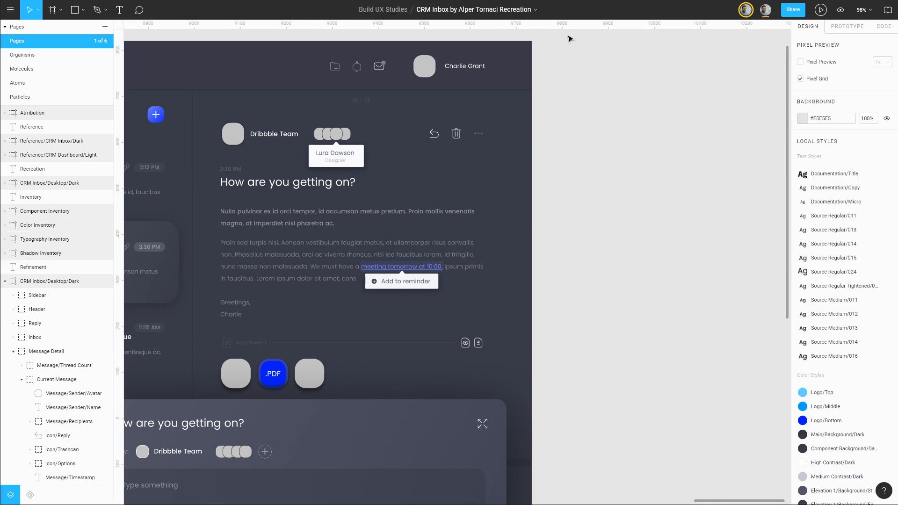
- Paste the Color Inventory frame at the light dashboard reference and move it directly below the Recreation section's dark inbox frame
scroll(584, 256, up, 2)
scroll(585, 256, left, 10)
scroll(305, 267, down, 5)
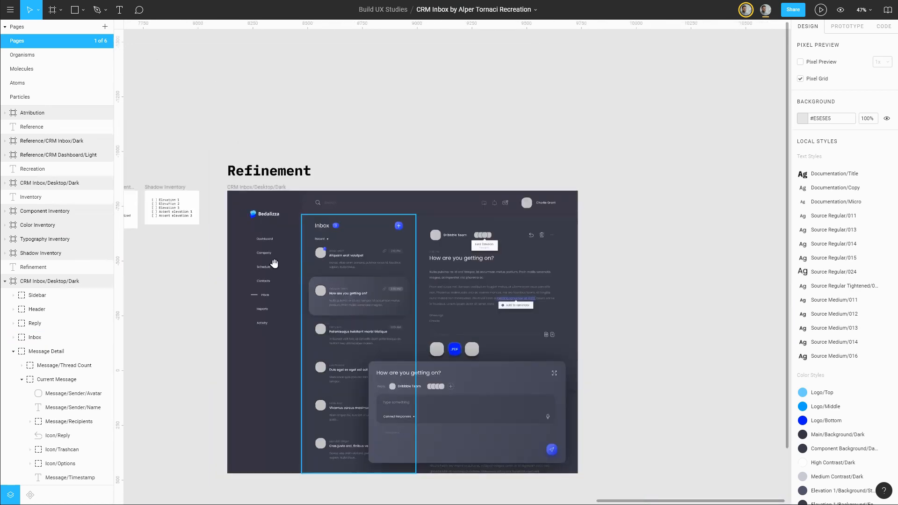
scroll(549, 222, left, 15)
scroll(333, 271, left, 15)
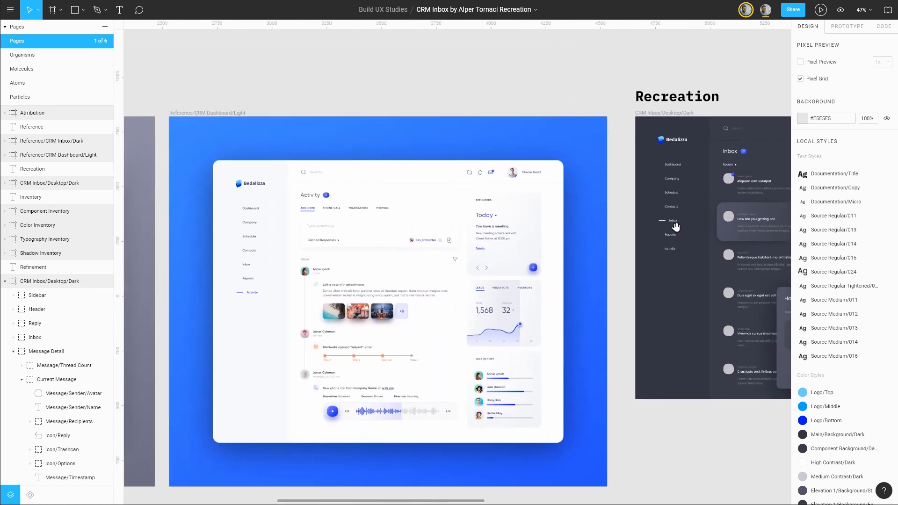
scroll(556, 233, up, 2)
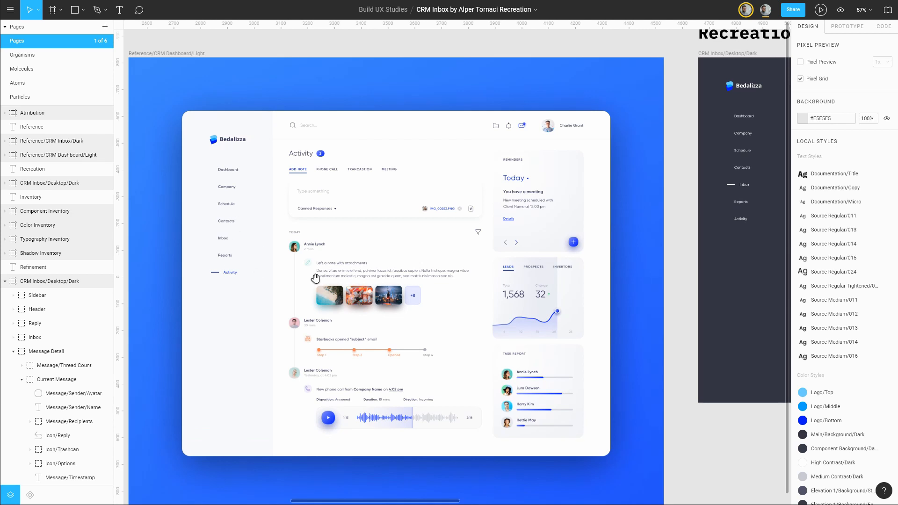
scroll(306, 254, down, 1)
scroll(306, 253, right, 1)
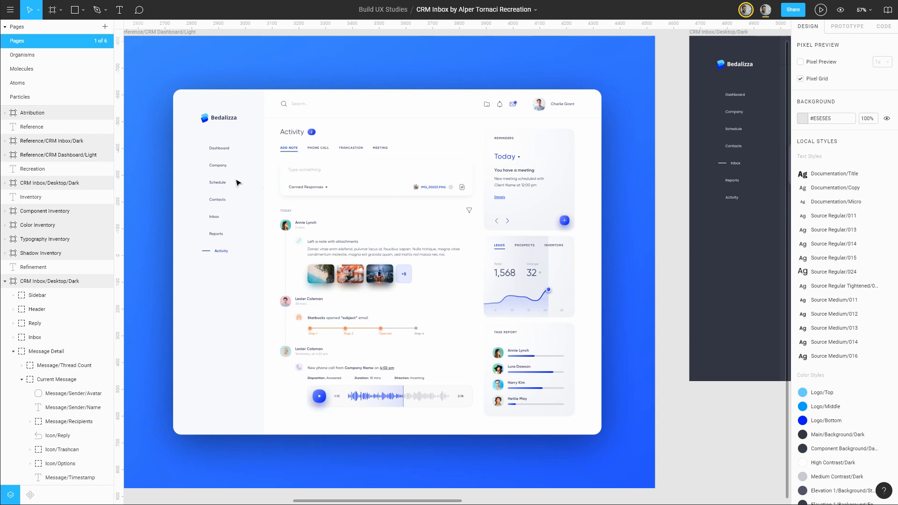
scroll(237, 182, left, 10)
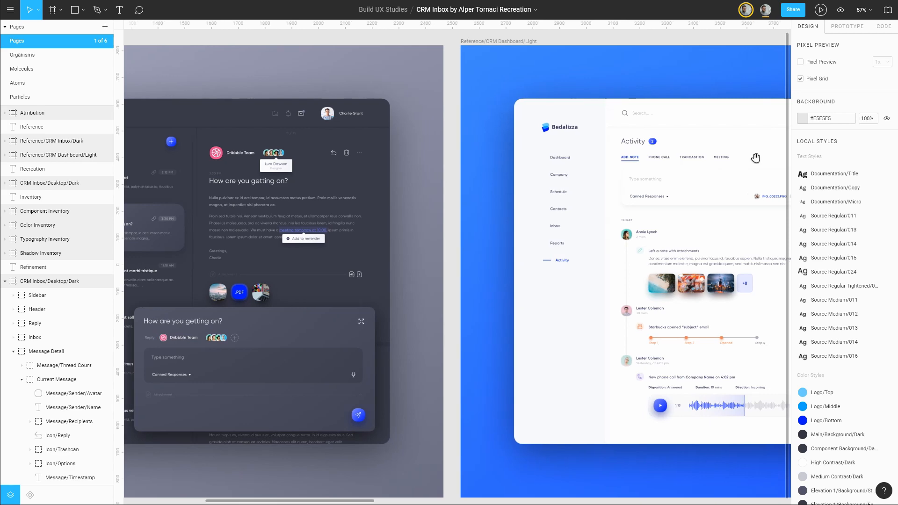
scroll(751, 159, right, 10)
key(ctrl+v)
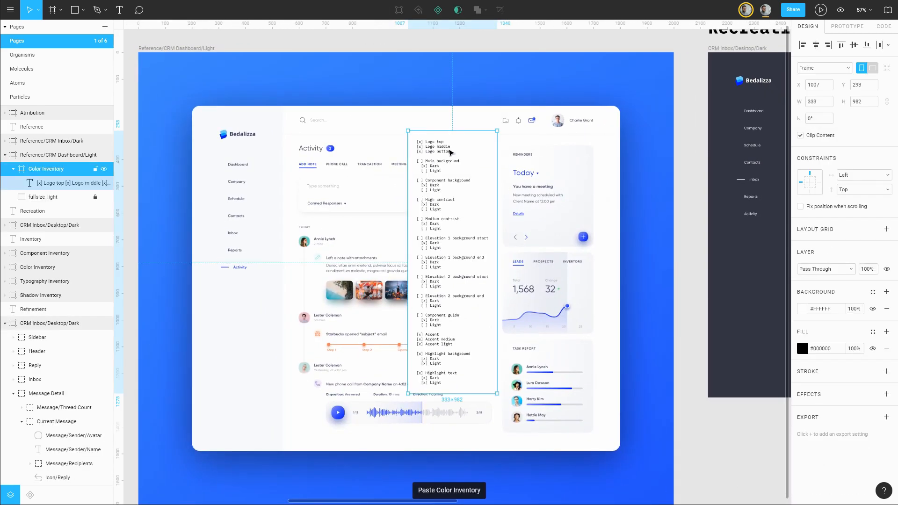
drag(466, 141, 765, 424)
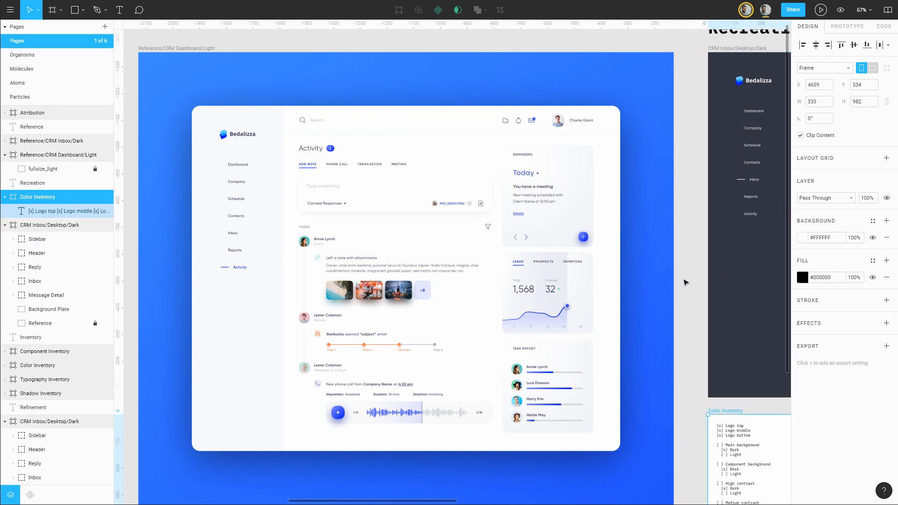
- Draw a rectangle about 405 × 89 below the light dashboard reference and fill it with ffffff
scroll(683, 281, down, 1)
scroll(683, 280, down, 2)
drag(688, 283, 617, 219)
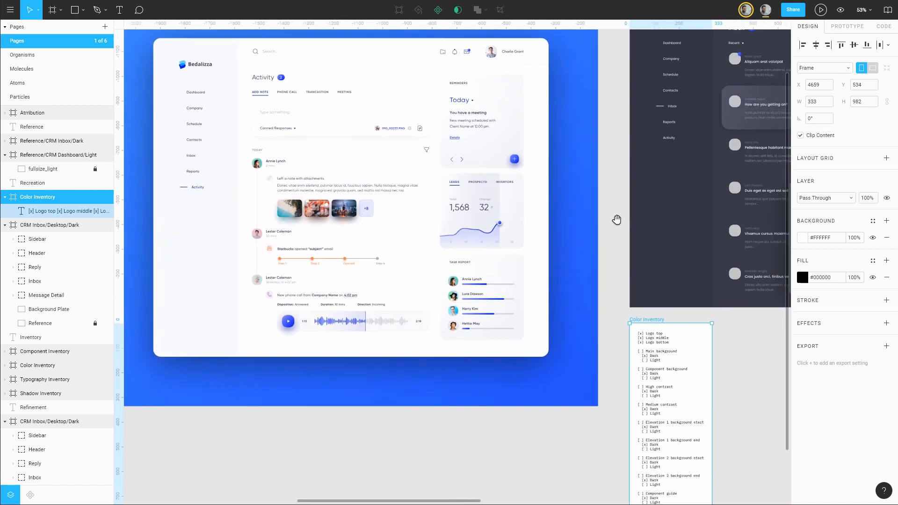
scroll(595, 226, up, 3)
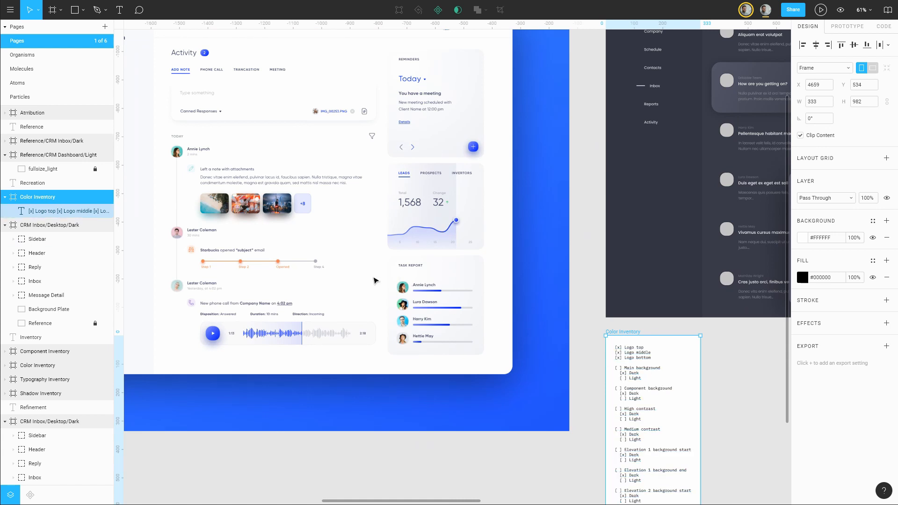
click(742, 387)
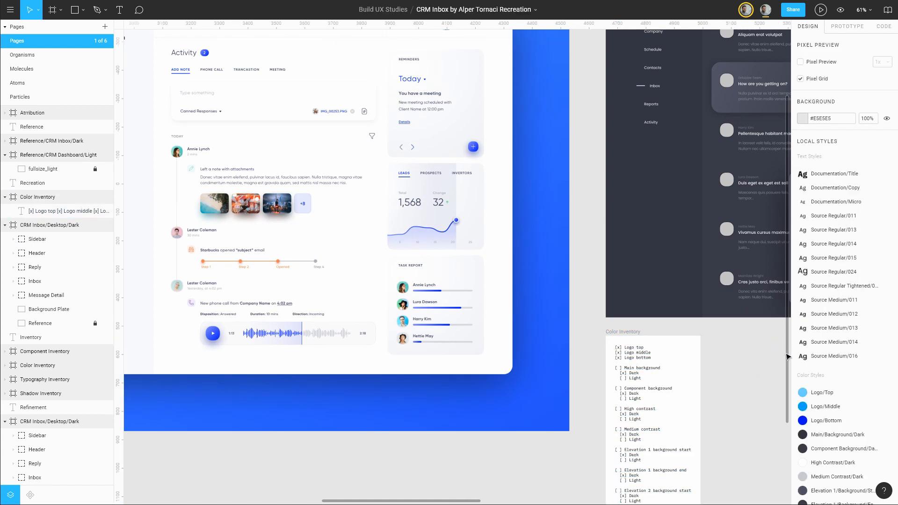
key(r)
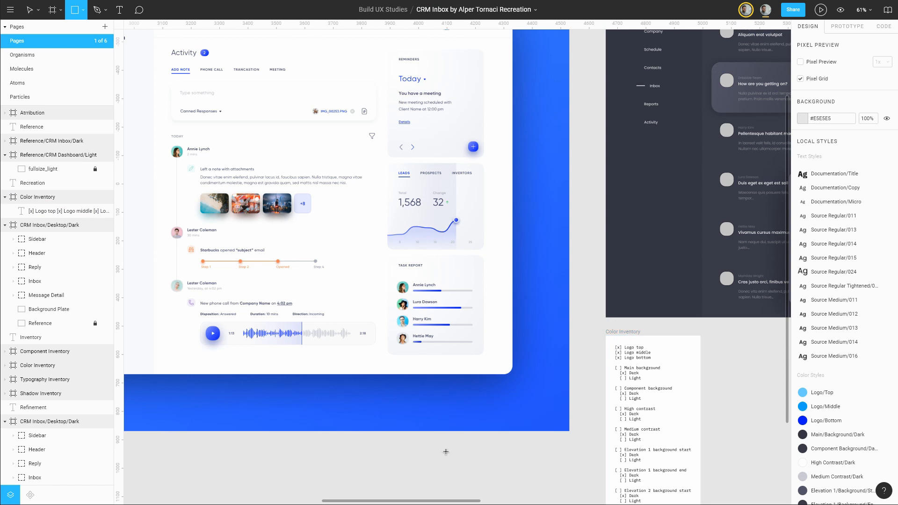
drag(443, 450, 558, 475)
click(836, 183)
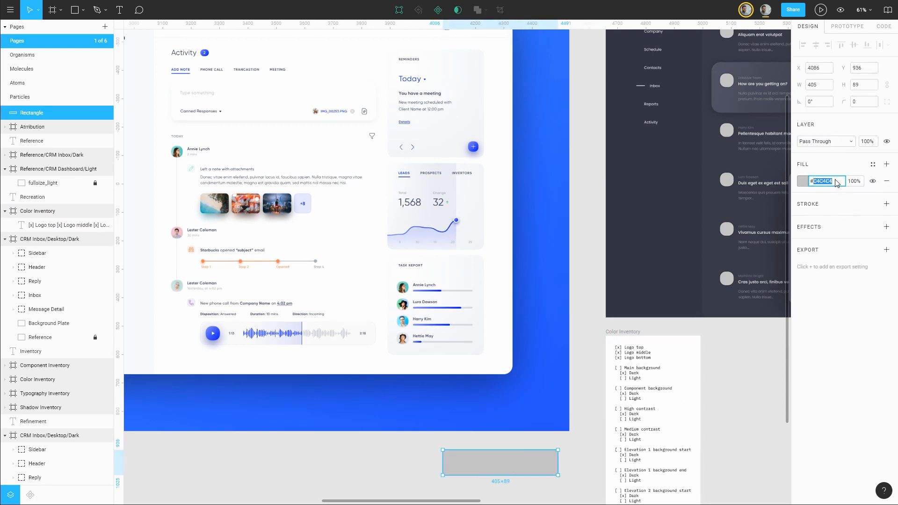
text(ffffff)
key(Return)
- Save the rectangle's white fill as a new color style named "Main Background/Light"
click(873, 165)
click(882, 187)
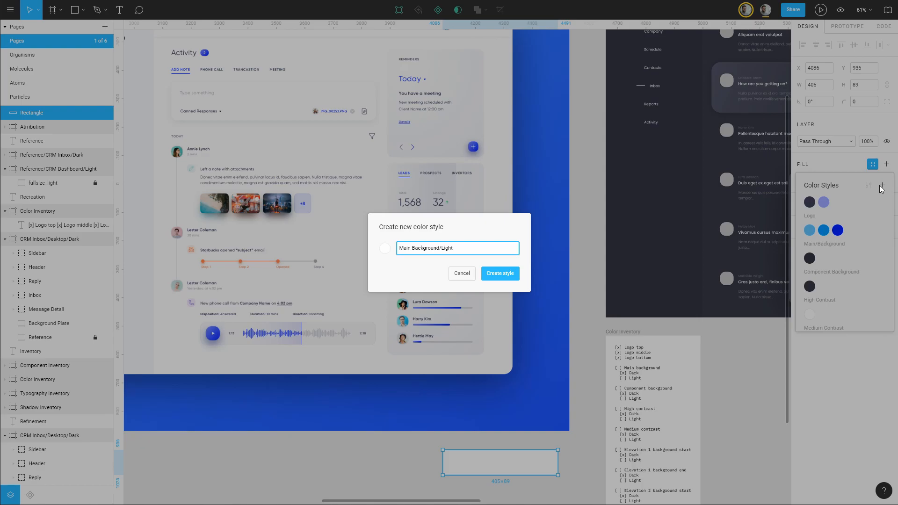
key(Return)
click(772, 353)
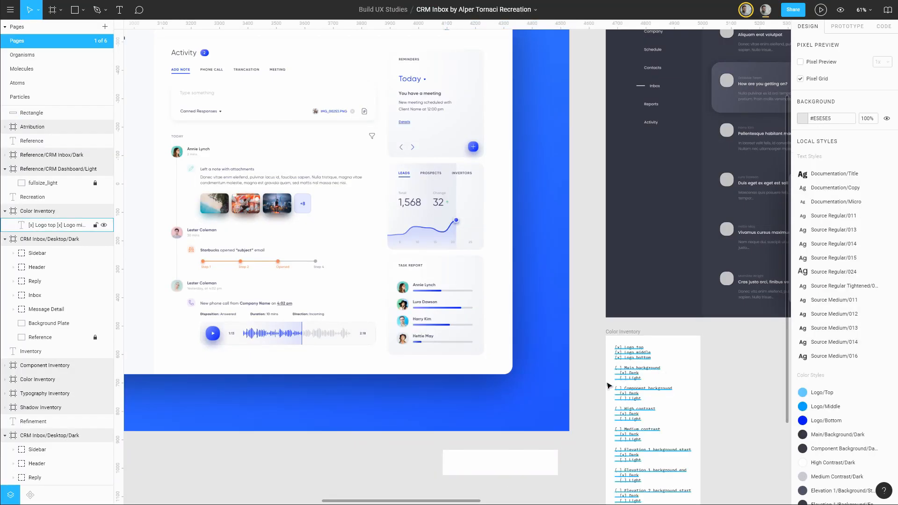
- Save the white rectangle's fill as the light color style in the Component Background group
drag(546, 159, 688, 220)
scroll(314, 120, up, 5)
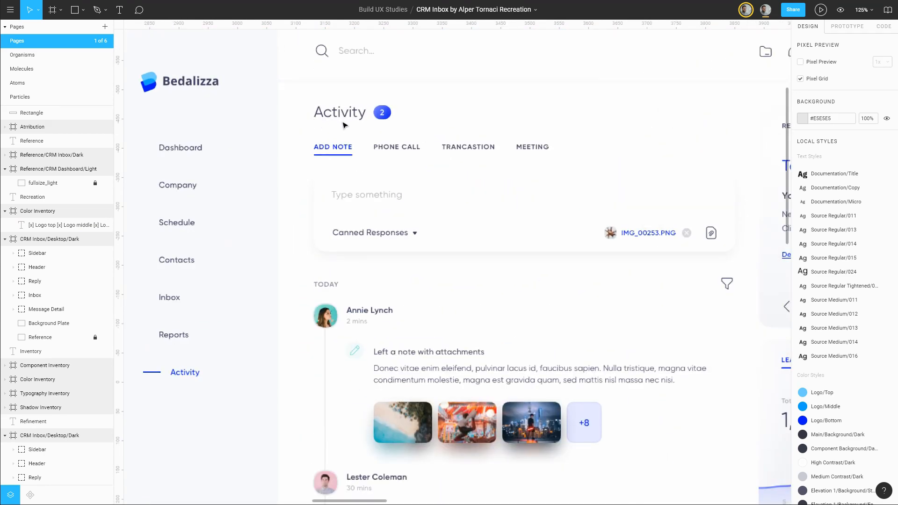
scroll(343, 125, down, 4)
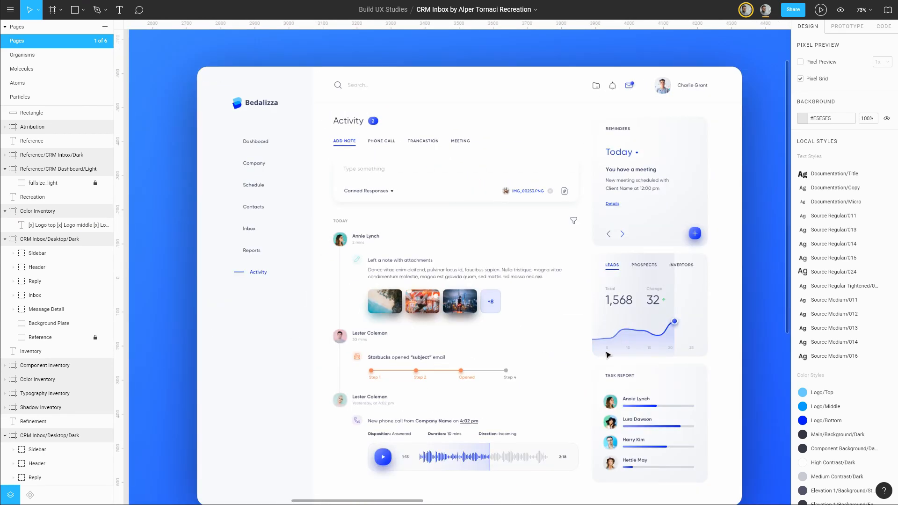
scroll(607, 355, down, 3)
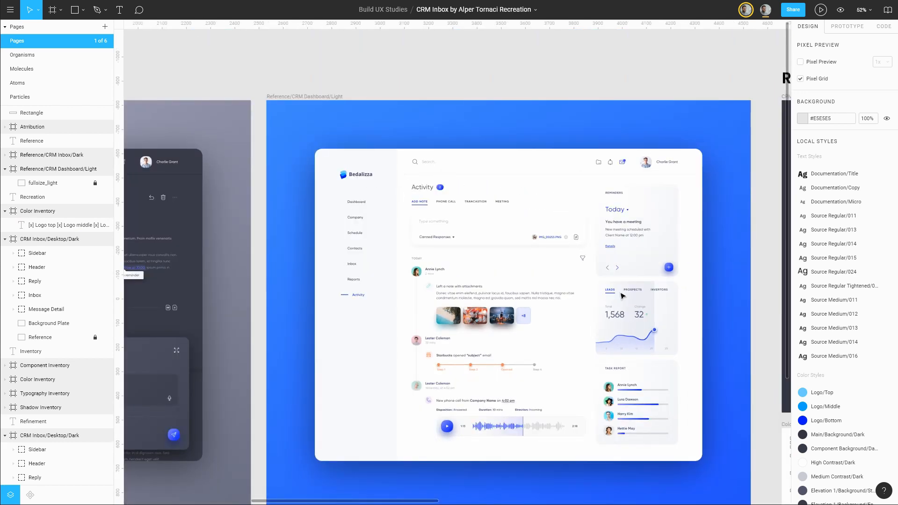
scroll(572, 297, down, 5)
scroll(571, 297, right, 5)
click(559, 361)
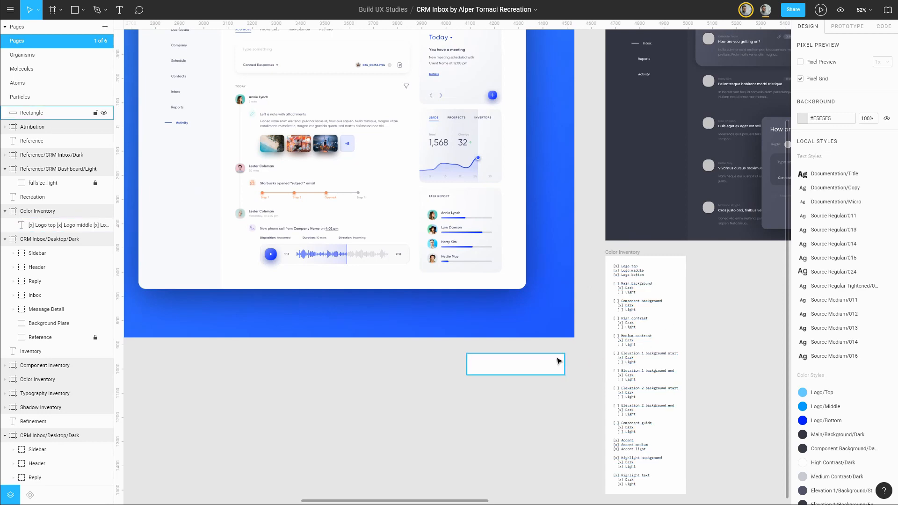
click(873, 163)
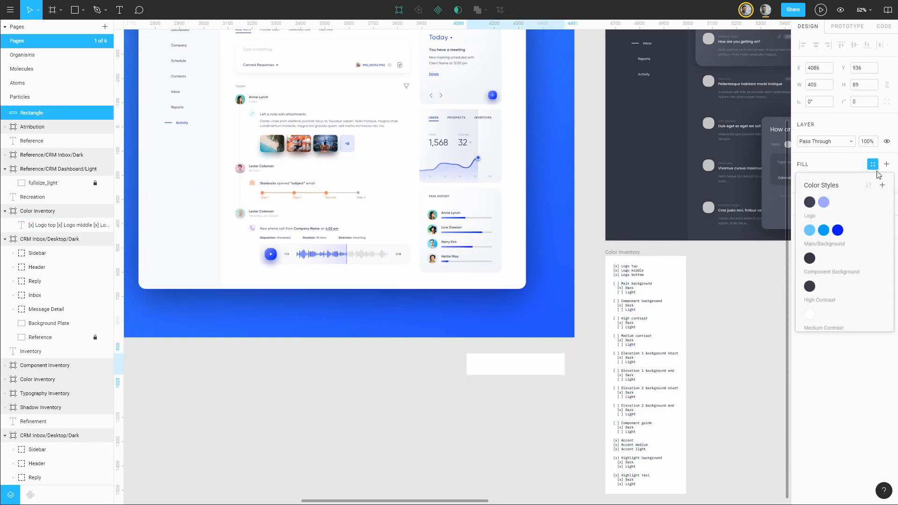
click(882, 186)
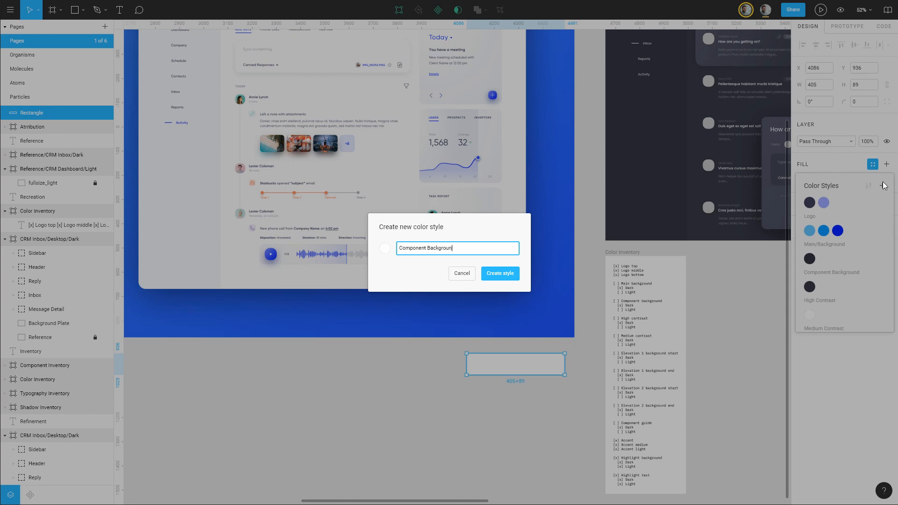
key(Return)
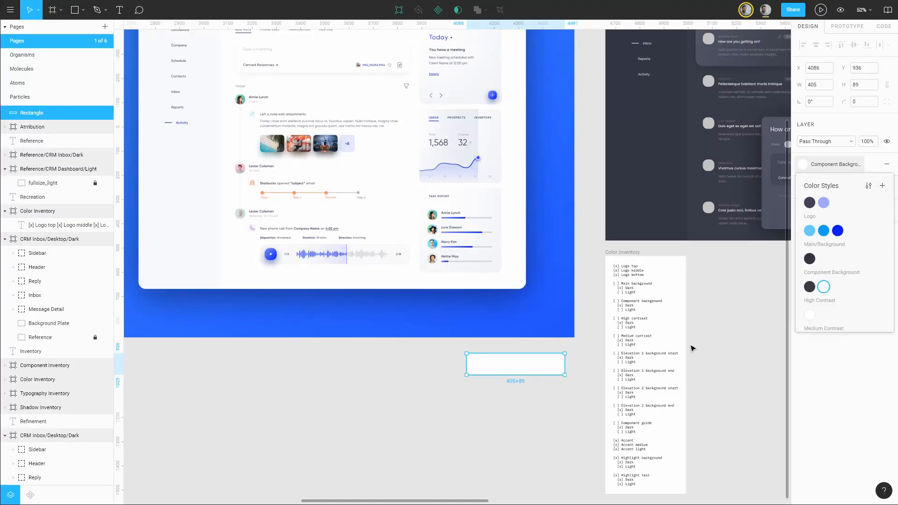
click(716, 339)
- Examine the light dashboard reference's statistics and Task Report cards for its high-contrast text color
scroll(582, 258, up, 3)
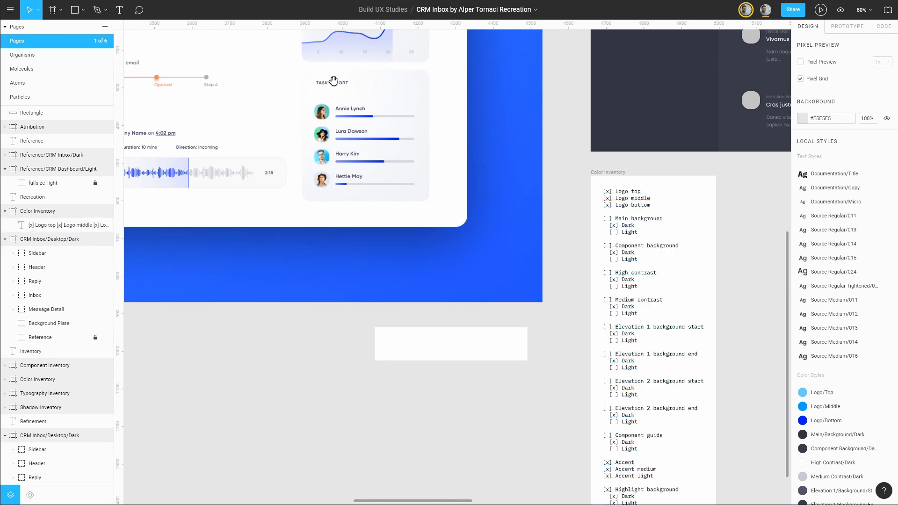
scroll(331, 80, up, 5)
scroll(416, 228, up, 3)
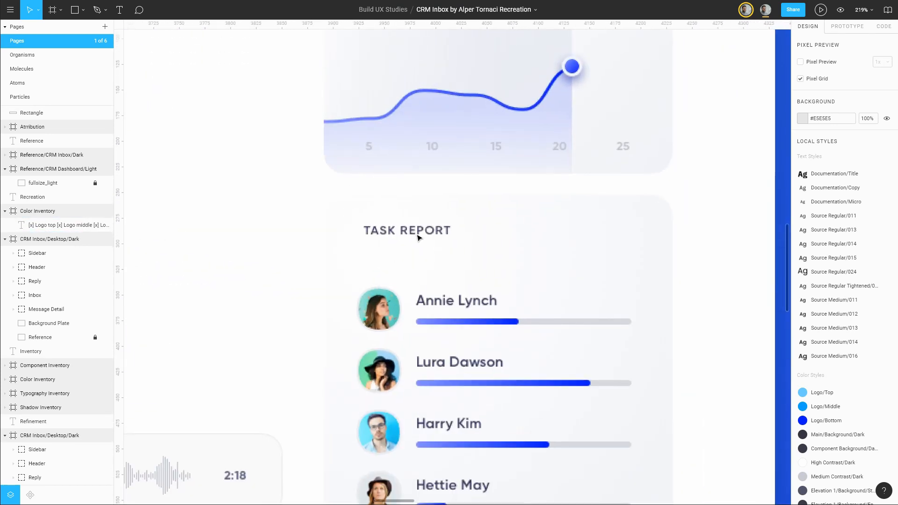
drag(728, 228, 287, 255)
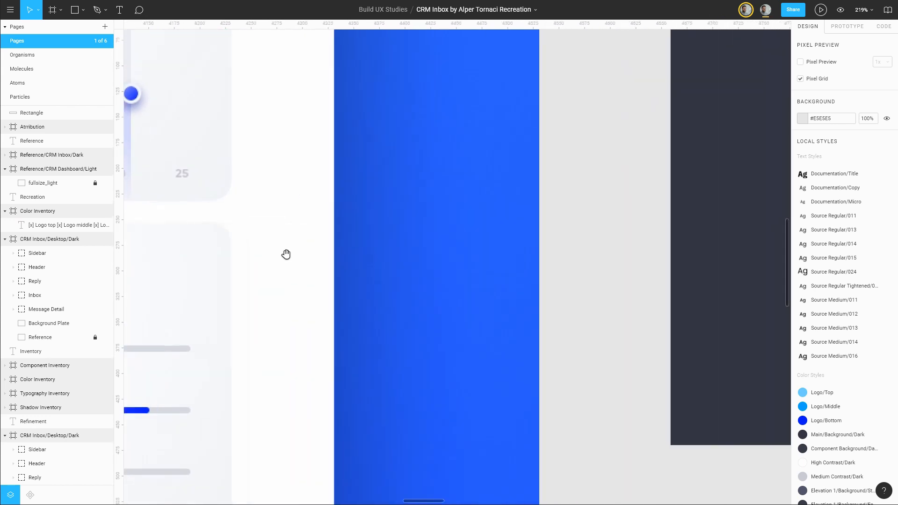
scroll(473, 253, down, 3)
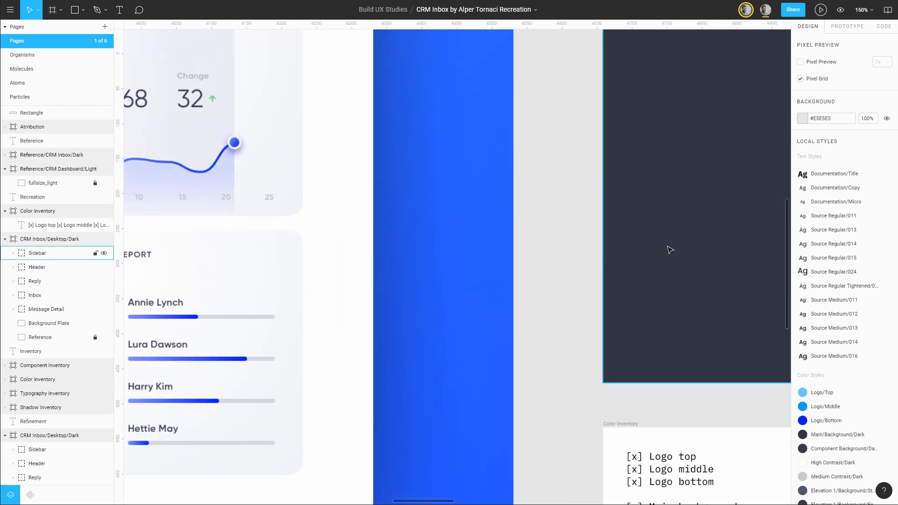
drag(245, 249, 585, 289)
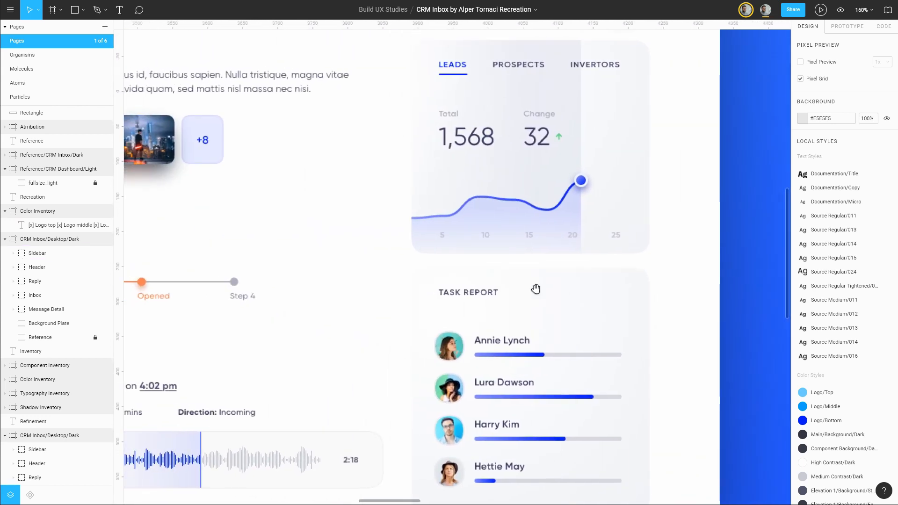
scroll(536, 290, left, 5)
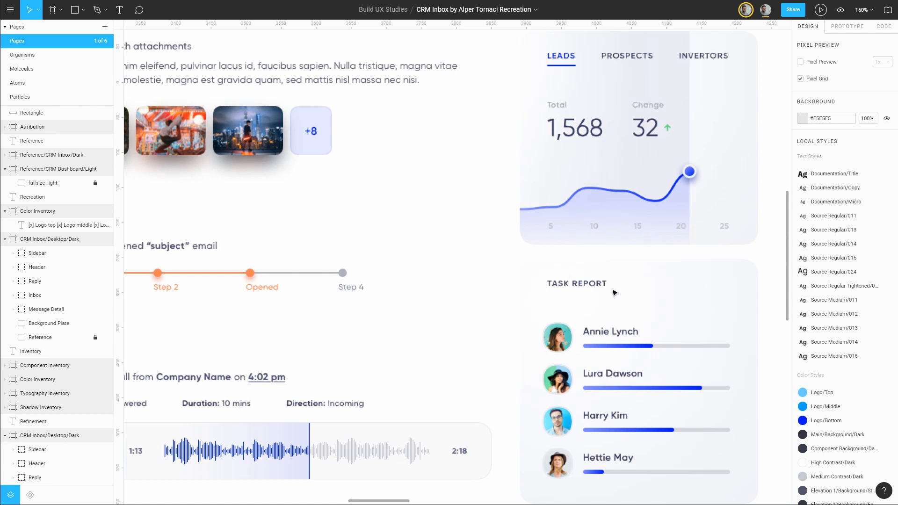
scroll(679, 286, right, 4)
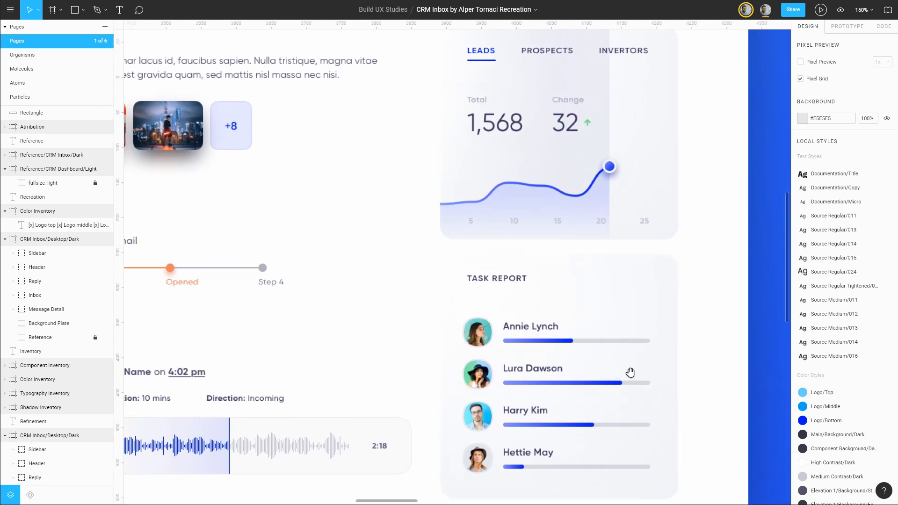
scroll(629, 371, down, 3)
scroll(594, 304, down, 3)
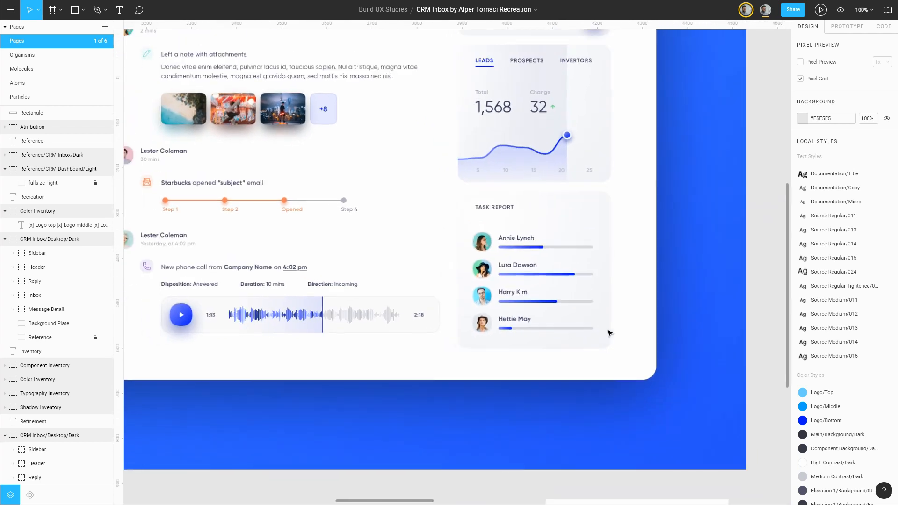
- Detach the rectangle's fill style and sample the dark name text in the Task Report card as its fill, #3A3E61
click(643, 501)
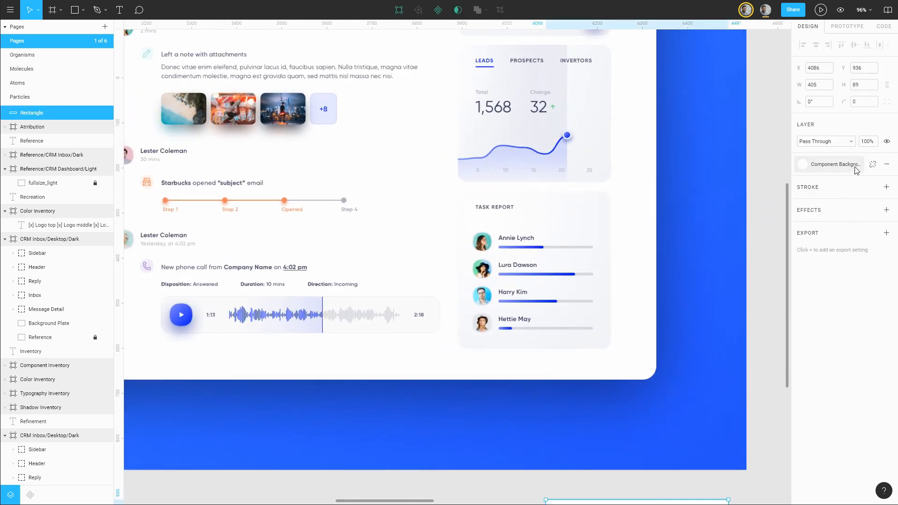
click(871, 164)
click(802, 181)
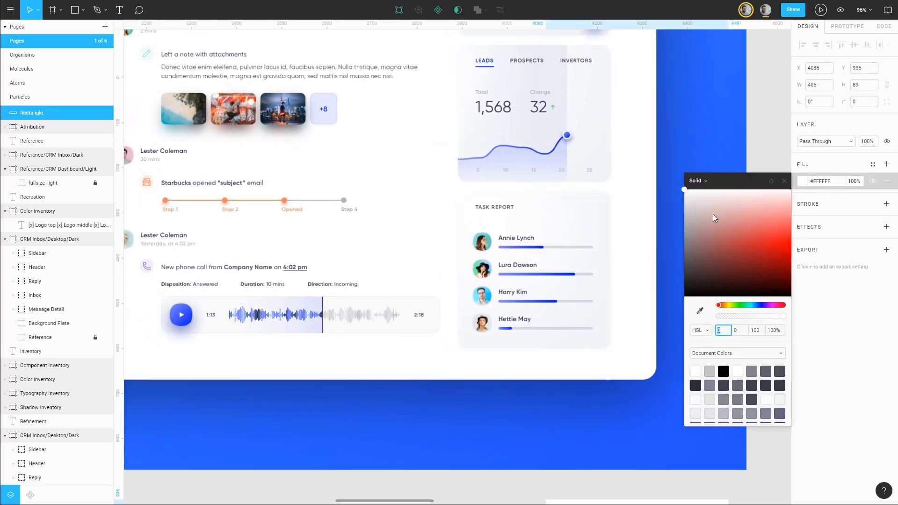
click(700, 310)
scroll(509, 208, up, 5)
scroll(509, 208, up, 2)
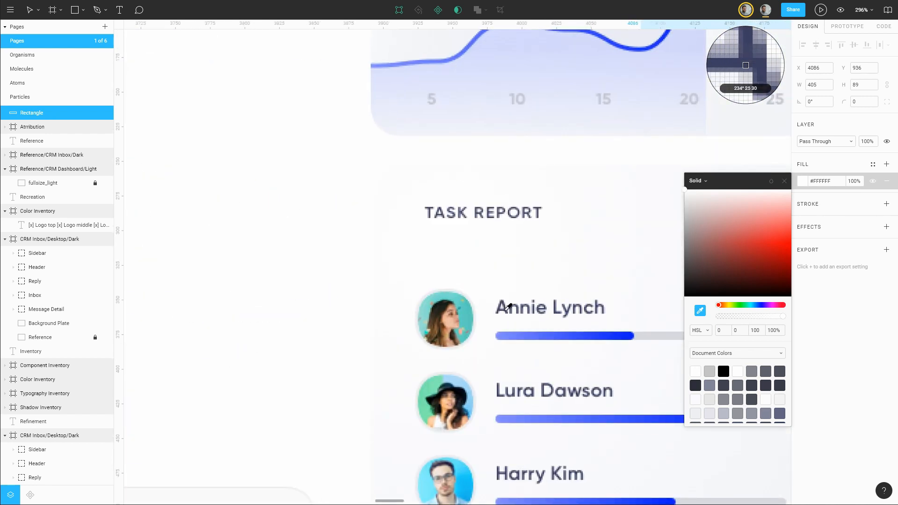
click(509, 307)
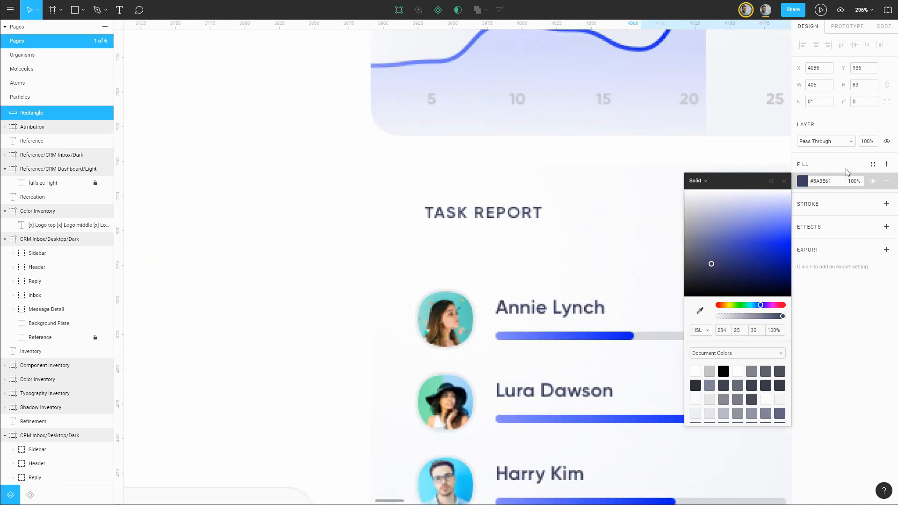
- Save the rectangle's sampled dark fill as a new color style named "High Contrast/Light"
click(807, 182)
click(873, 164)
click(884, 185)
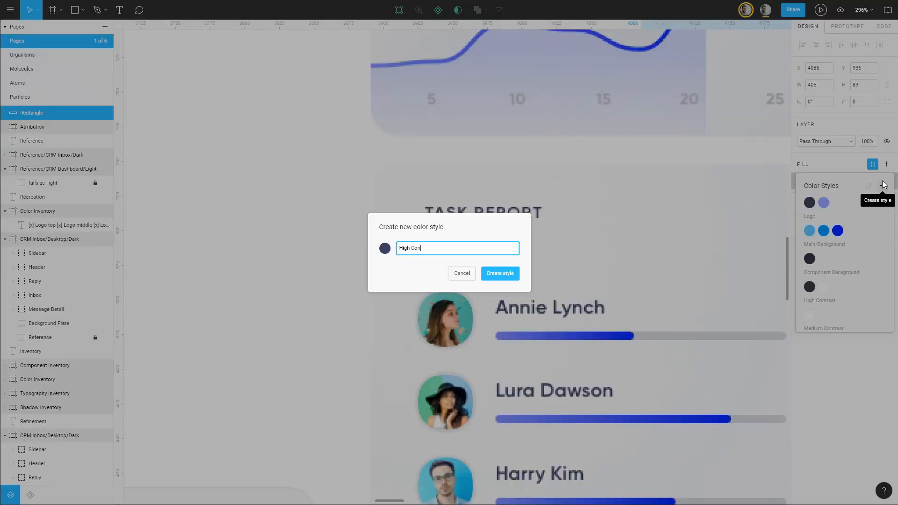
text(High Contrast/Ligh)
key(Return)
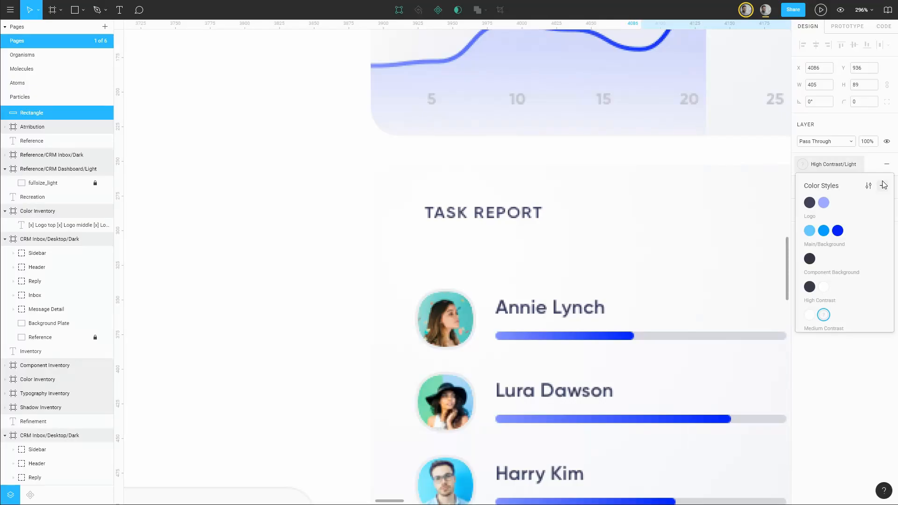
key(Escape)
key(Escape)
- Examine the light dashboard reference's activity feed, search field, statistics card and timestamps for its medium-contrast text color
drag(407, 287, 703, 249)
scroll(465, 231, down, 10)
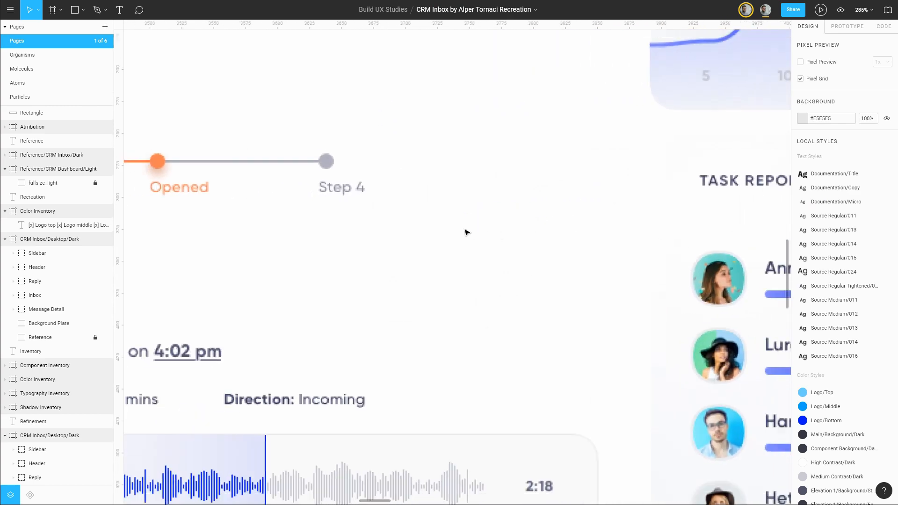
scroll(448, 137, up, 10)
scroll(448, 137, left, 5)
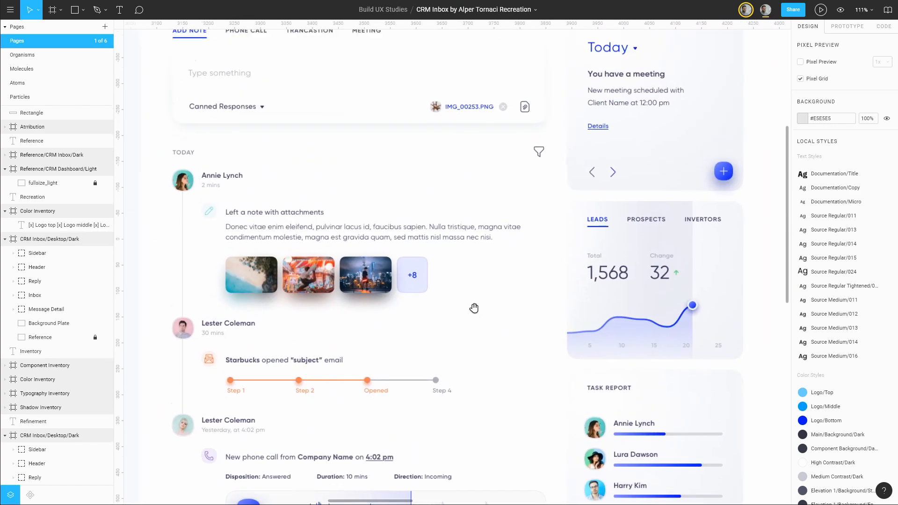
scroll(355, 178, up, 5)
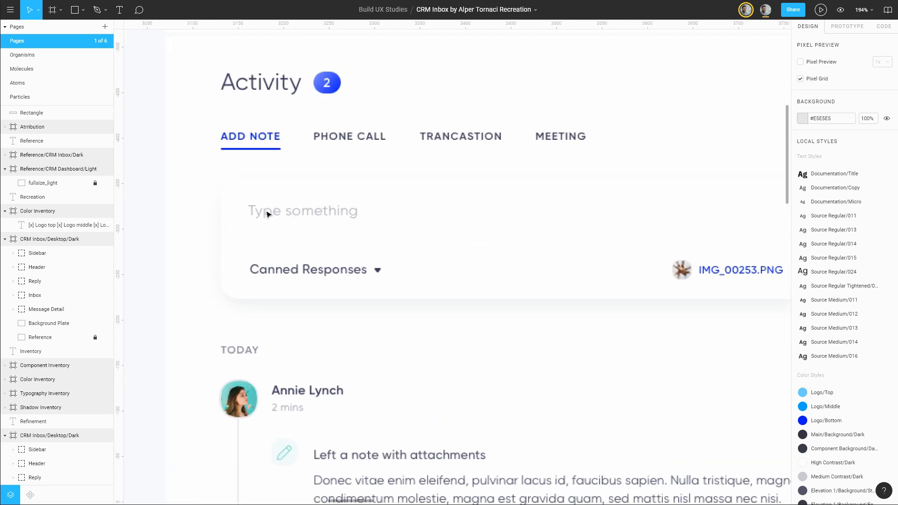
scroll(381, 187, up, 5)
scroll(381, 187, left, 1)
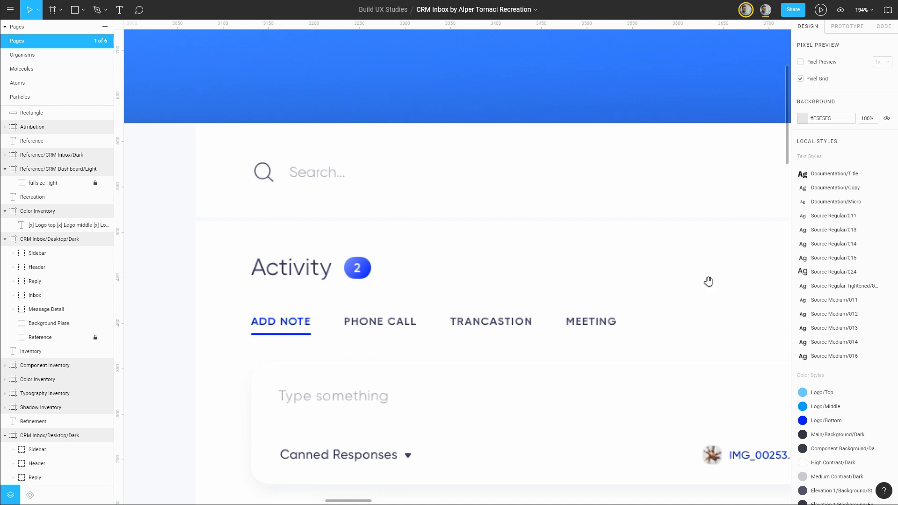
drag(707, 280, 276, 212)
scroll(556, 363, down, 8)
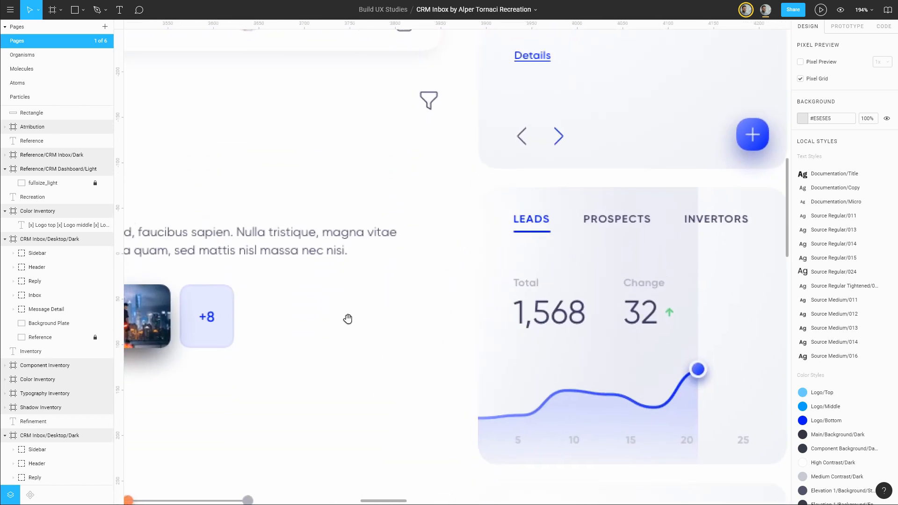
drag(349, 316, 673, 196)
drag(647, 313, 615, 265)
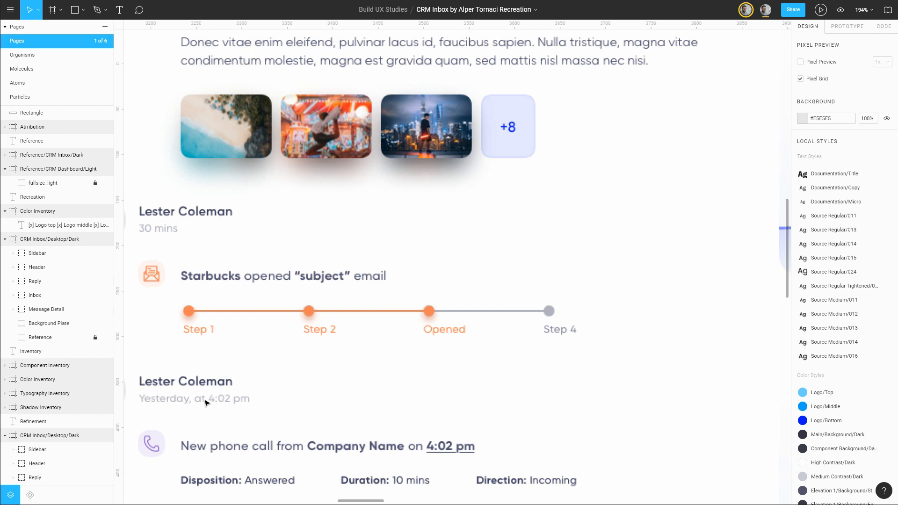
drag(269, 394, 391, 317)
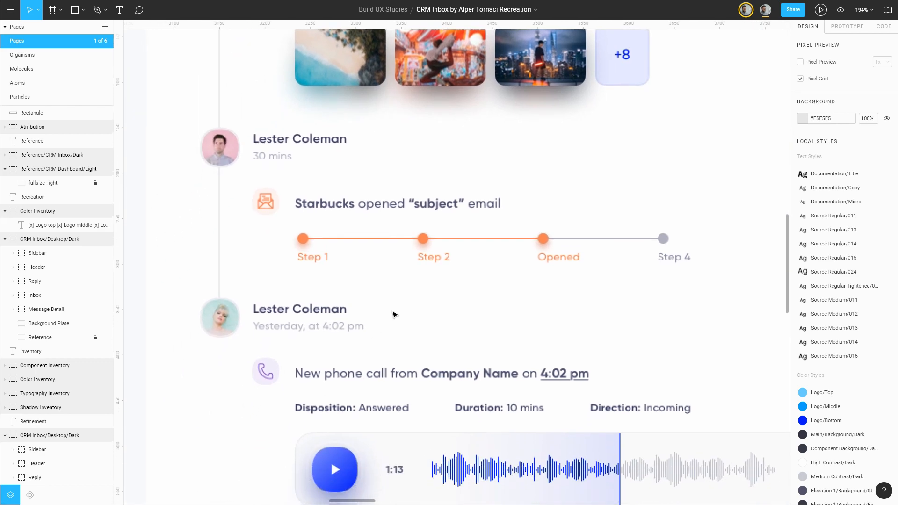
scroll(528, 331, down, 5)
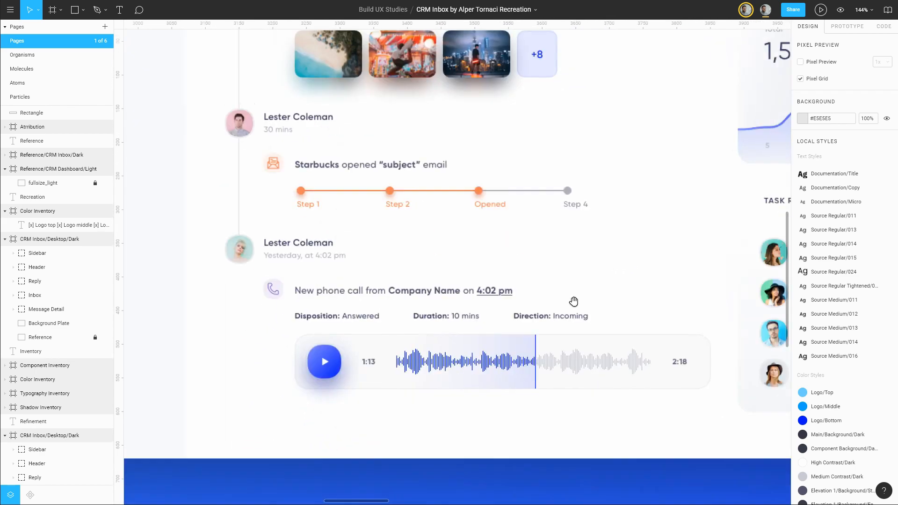
scroll(588, 308, down, 4)
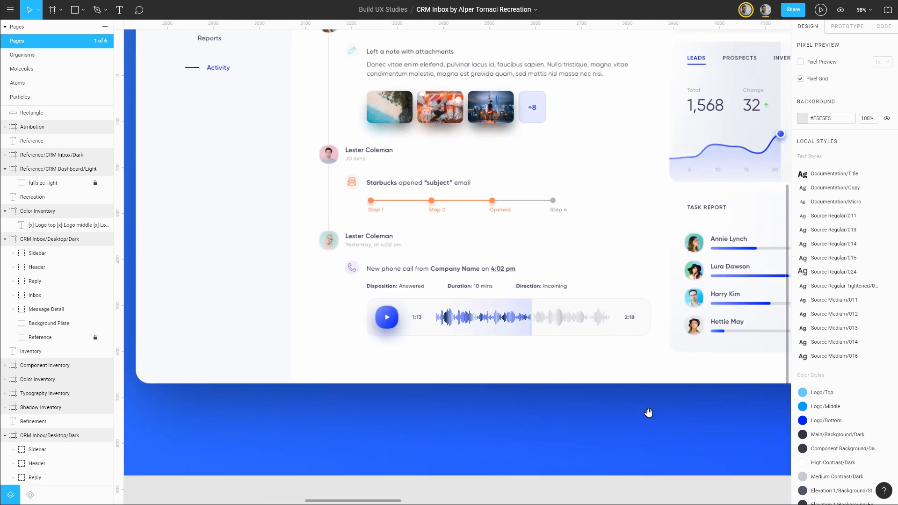
drag(645, 410, 550, 344)
- Detach the High Contrast/Light style from the rectangle and sample the reference's lighter gray secondary text with the eyedropper
click(698, 469)
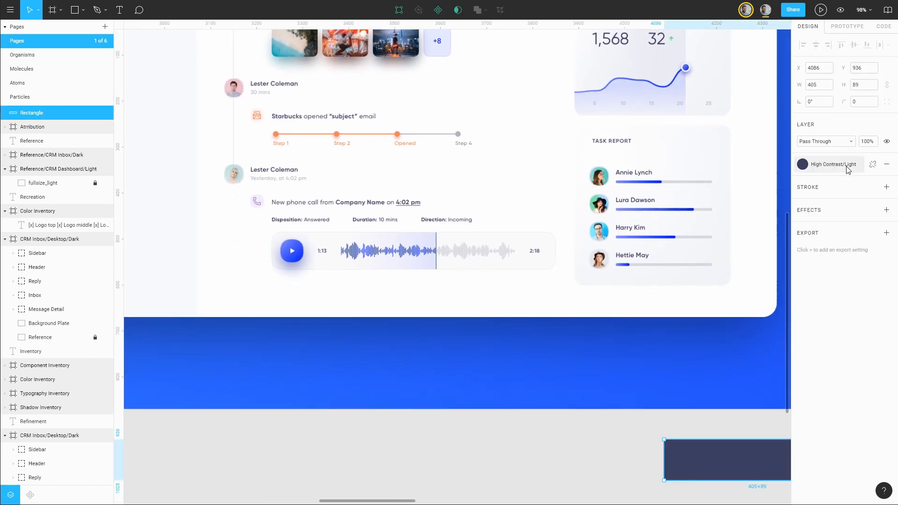
click(872, 165)
click(803, 181)
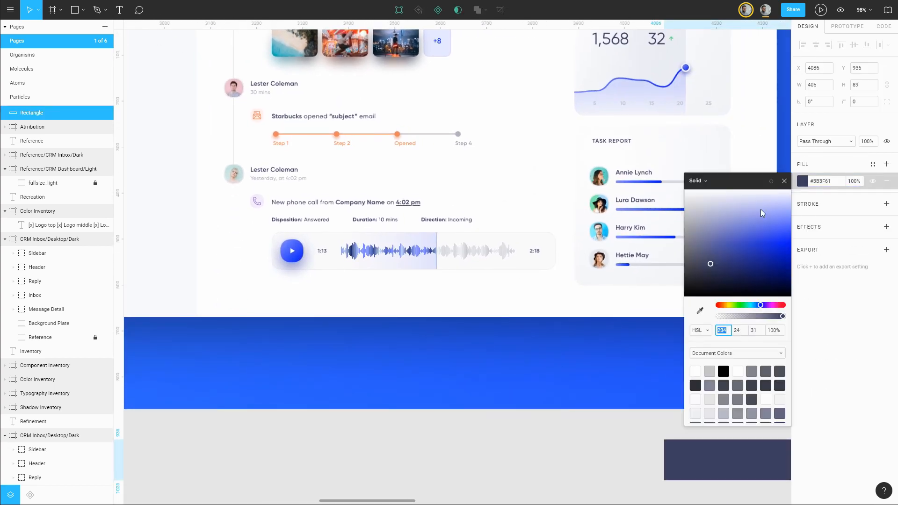
click(700, 311)
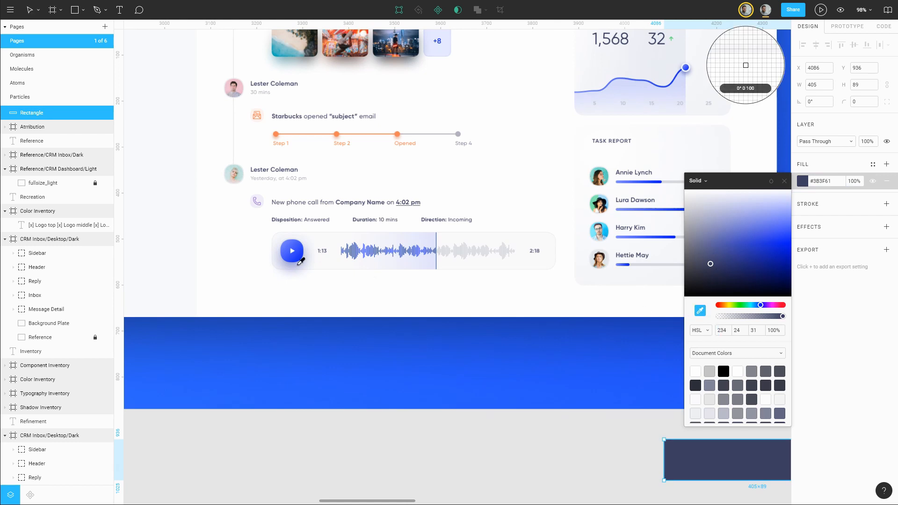
click(292, 176)
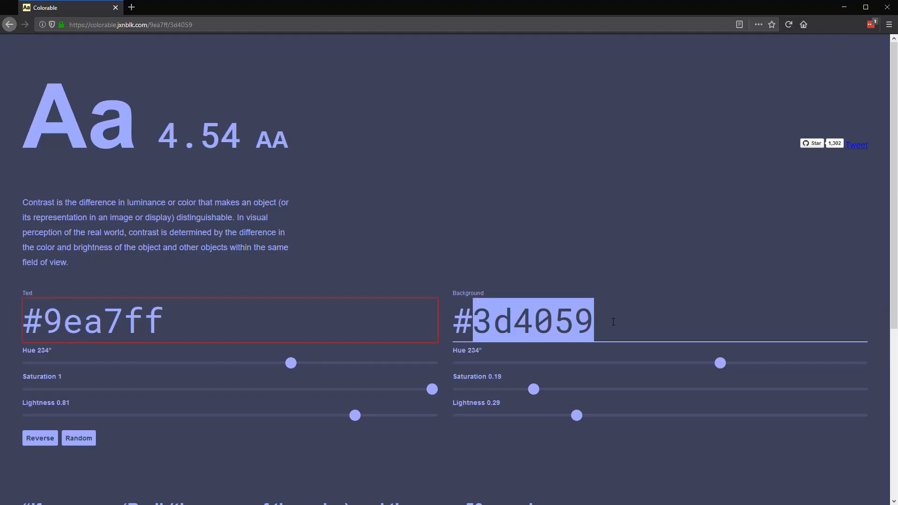
- Switch to Colorable and check text color bebfcb, with saturation 0.11 and lightness 0.77, against an ffffff background
drag(633, 322, 467, 323)
text(ffffff)
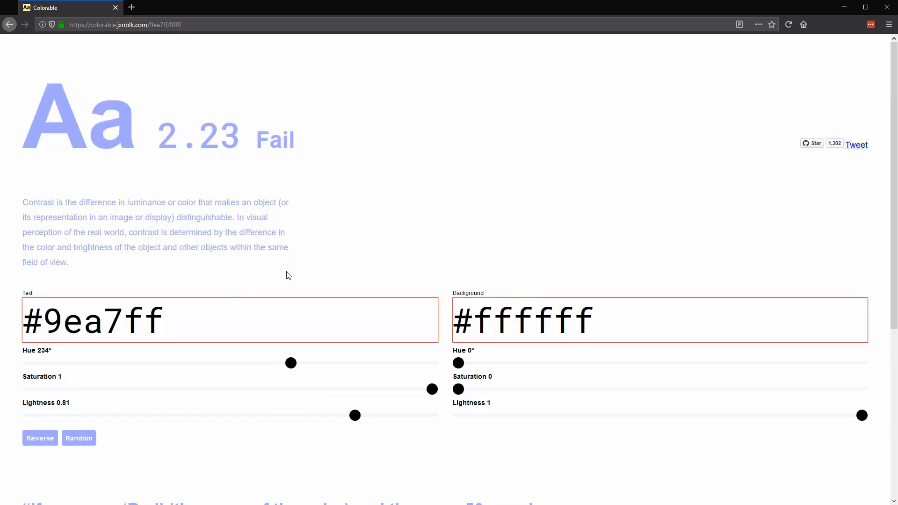
drag(432, 389, 74, 397)
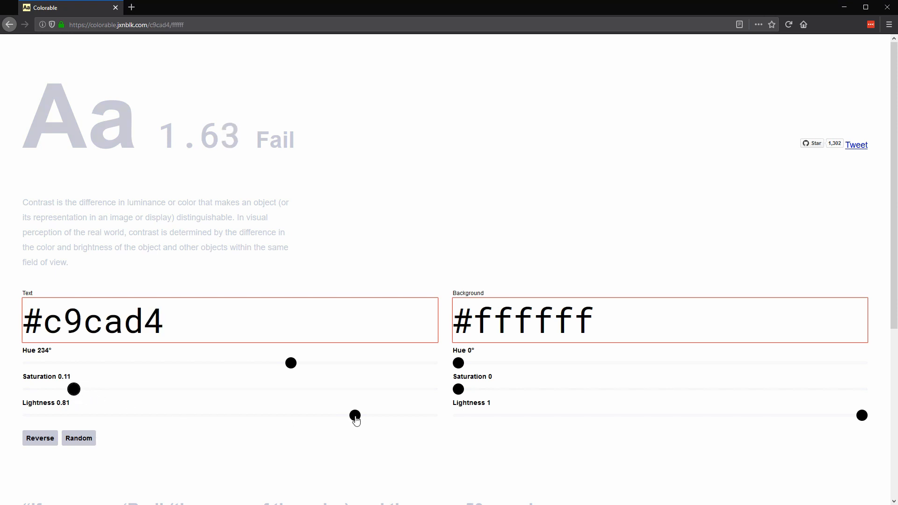
drag(356, 417, 341, 418)
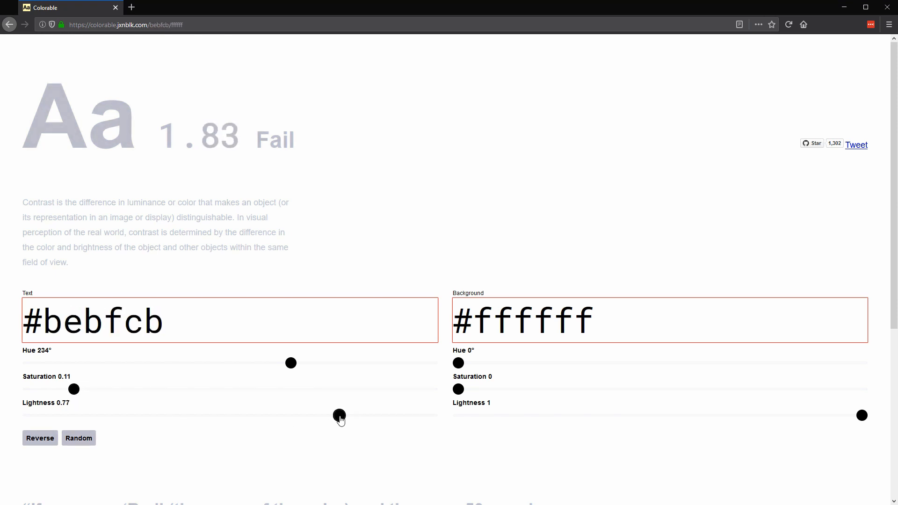
drag(161, 135, 237, 135)
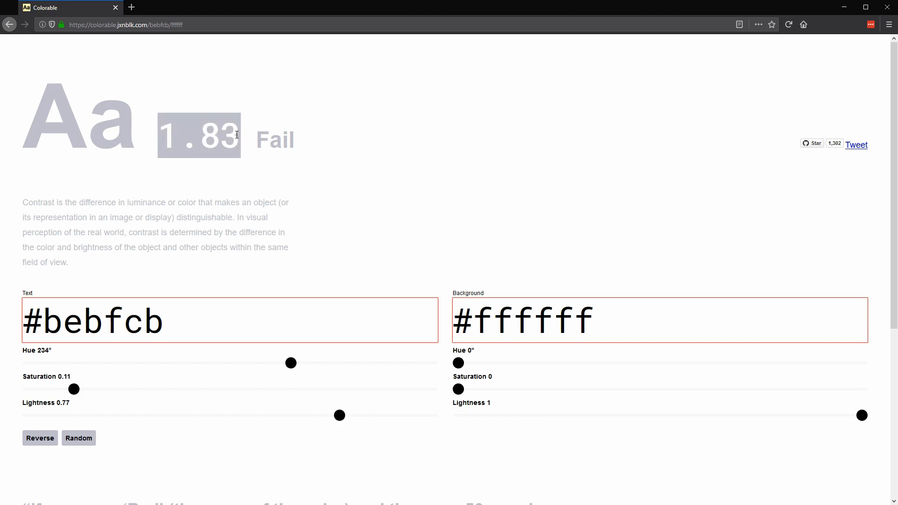
- Darken the Colorable text color to 71748f with lightness 0.5 and carry it over as the rectangle's fill in Figma
drag(340, 416, 231, 425)
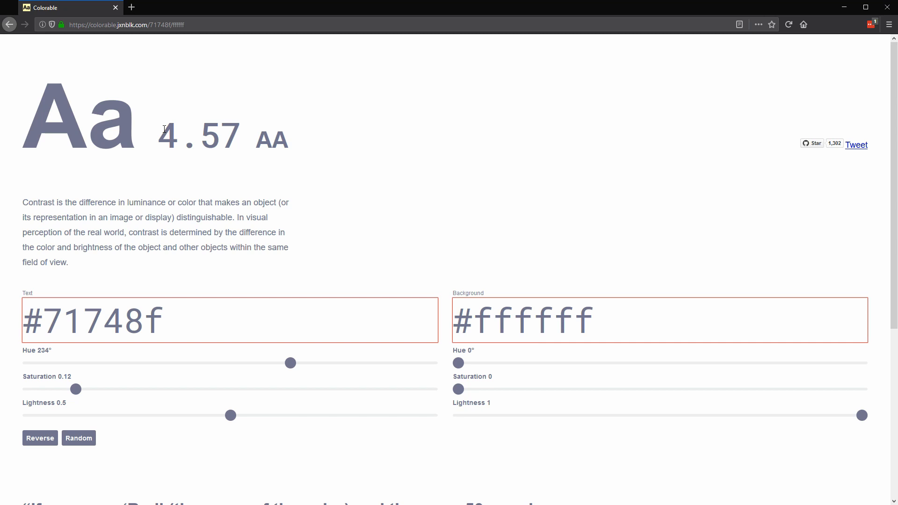
drag(178, 316, 62, 317)
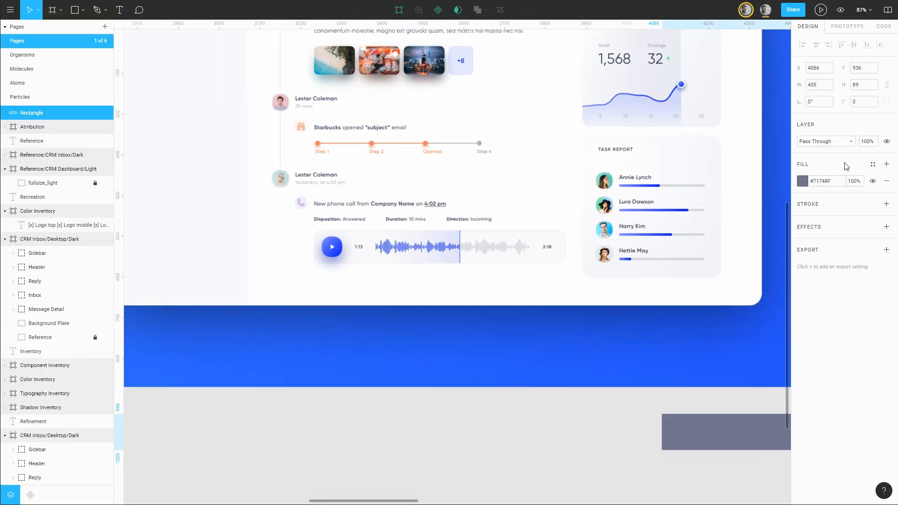
- Save the rectangle's gray fill as a new color style named "Medium Contrast/Light" and deselect the rectangle
click(873, 164)
click(883, 186)
text(Medium Contrast/Light)
key(Return)
click(587, 436)
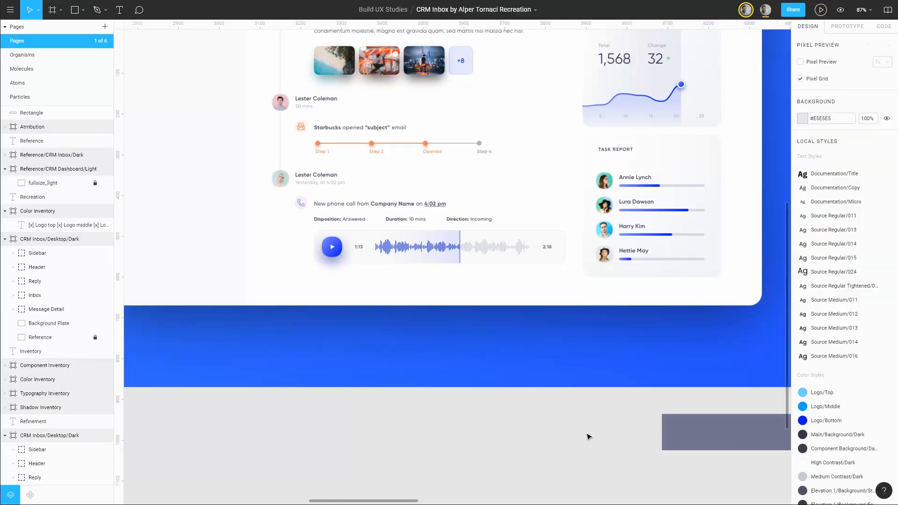
- Reorder the color styles so the Light variants of Main Background, Component Background, High Contrast and Medium Contrast each follow their Dark counterparts
scroll(854, 245, down, 5)
drag(841, 400, 845, 209)
drag(847, 413, 844, 265)
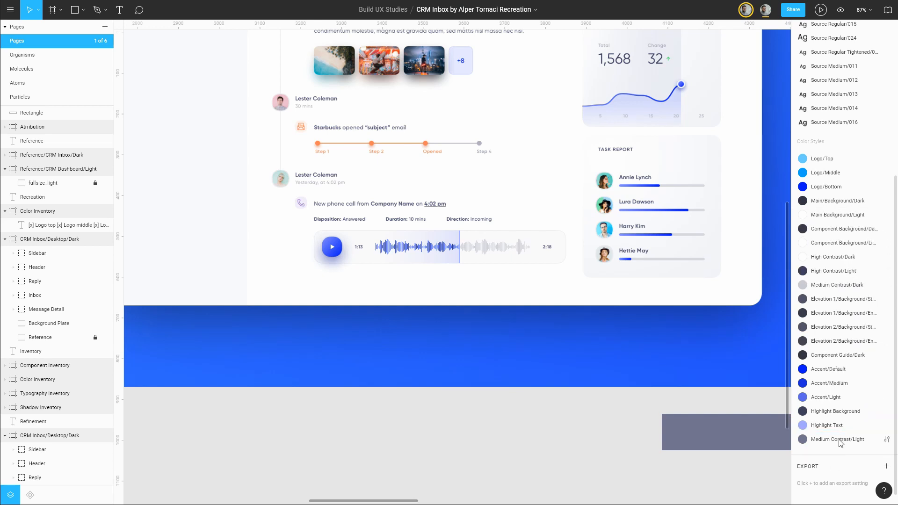
drag(842, 439, 844, 293)
- Examine the light dashboard reference's cards, note field and activity feed for the background colors of its elevated surfaces
scroll(747, 314, up, 4)
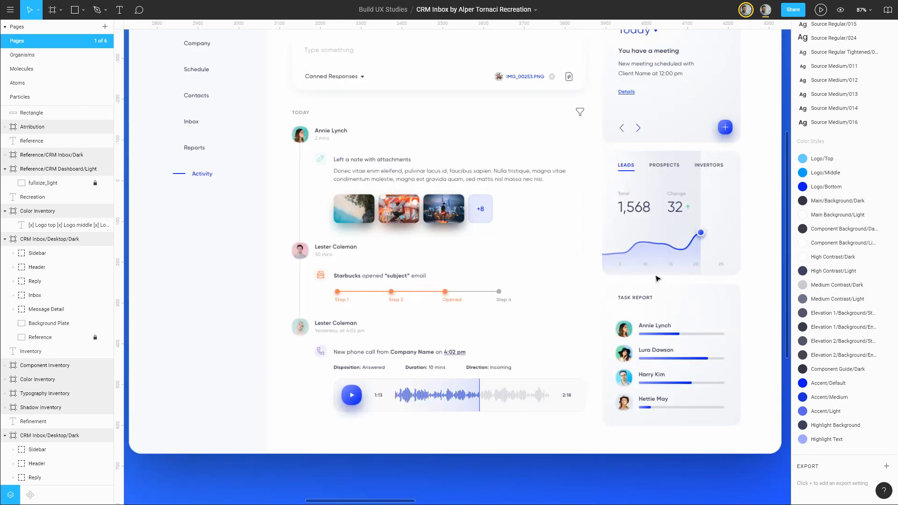
scroll(603, 271, up, 5)
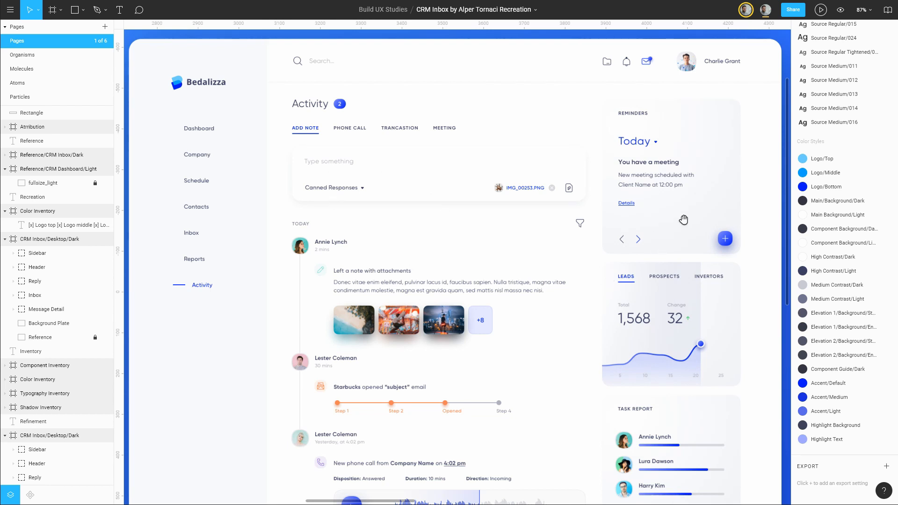
drag(683, 219, 593, 264)
scroll(616, 260, up, 1)
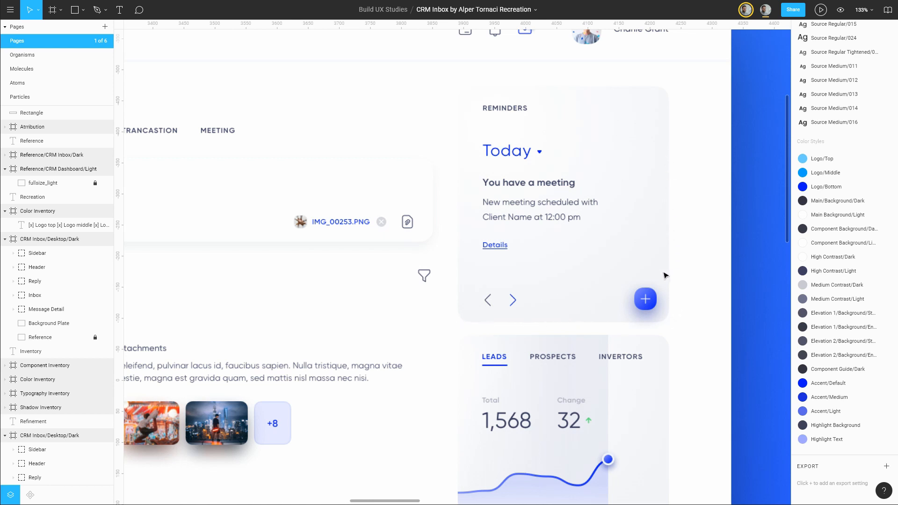
scroll(604, 318, down, 4)
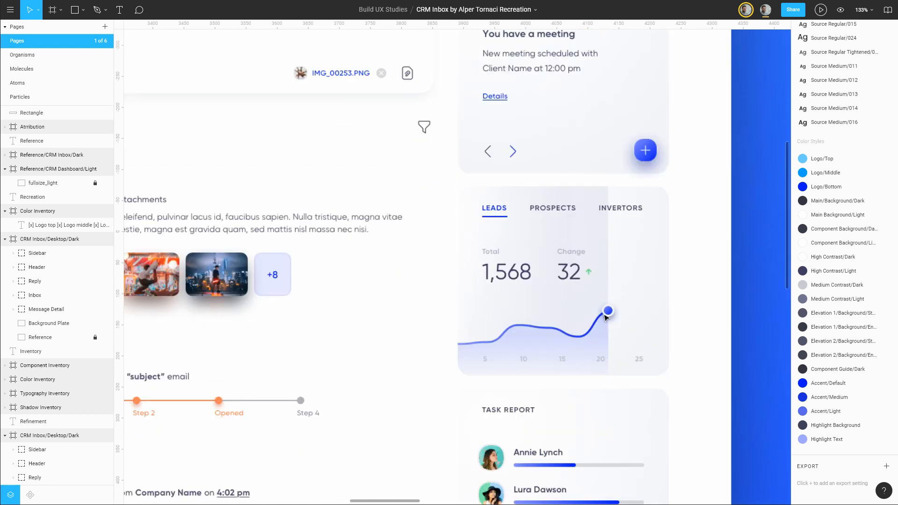
drag(352, 306, 622, 306)
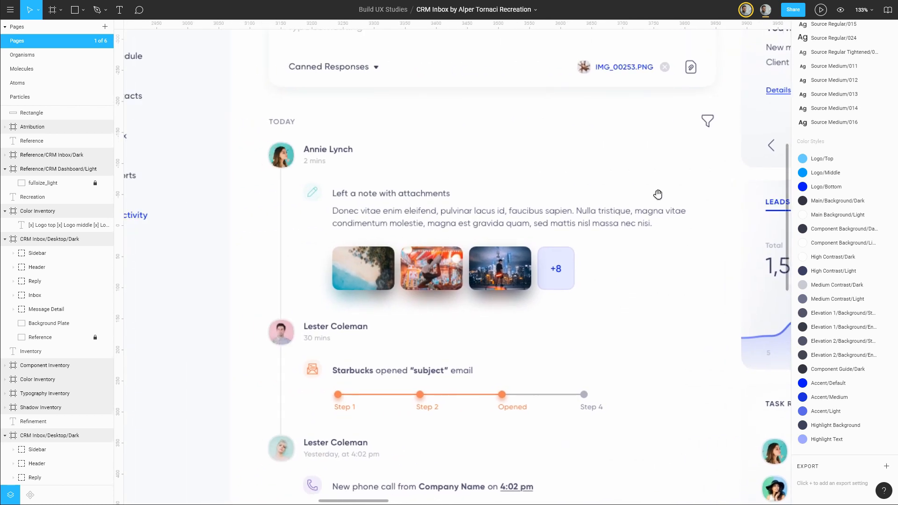
drag(648, 126, 644, 263)
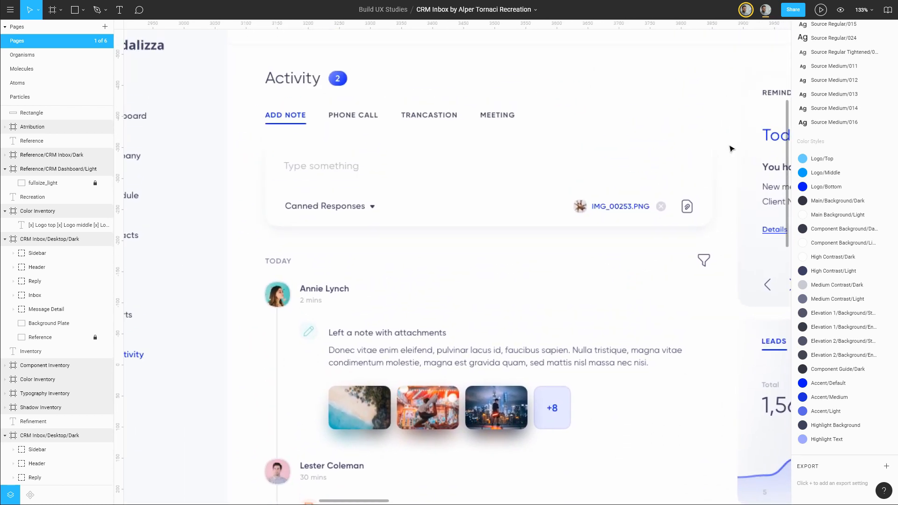
drag(738, 138, 415, 160)
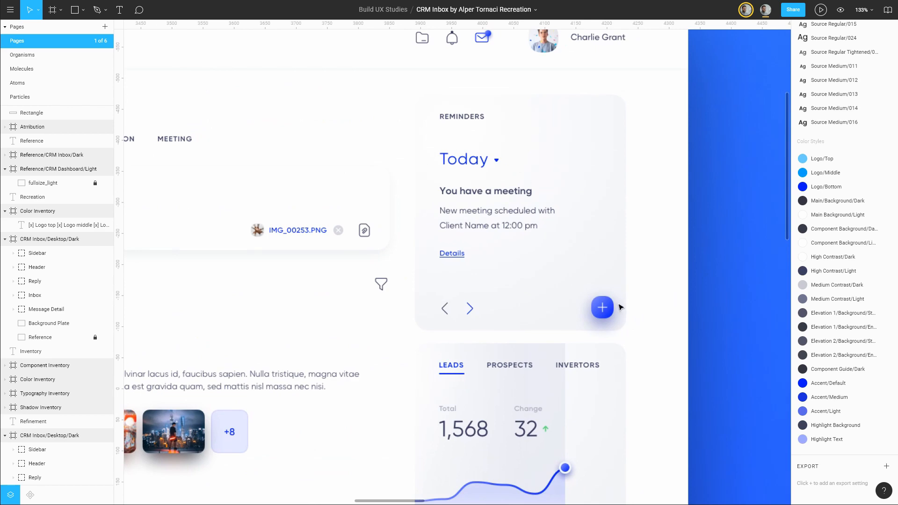
scroll(621, 307, down, 5)
scroll(702, 397, up, 3)
drag(685, 310, 522, 142)
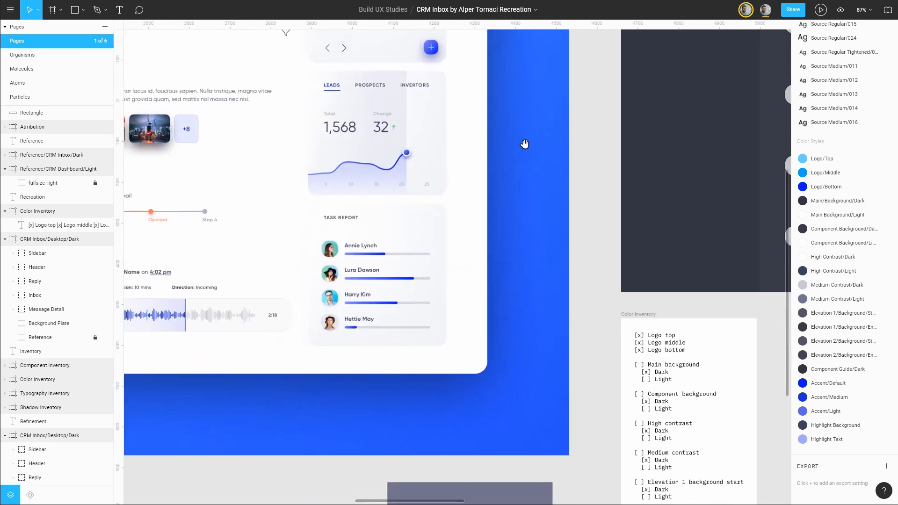
- Detach the Medium Contrast/Light style from the sample rectangle and set its fill to ffffff
click(472, 490)
click(873, 164)
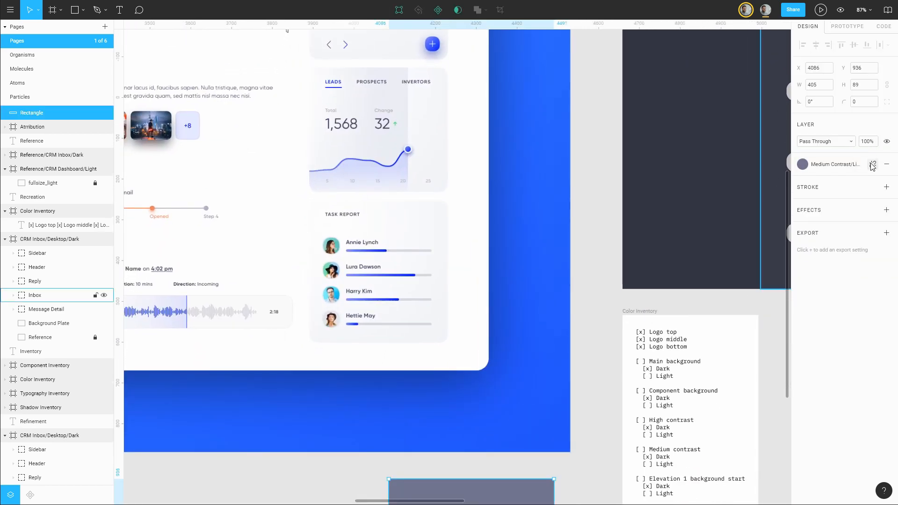
click(839, 185)
text(#ff)
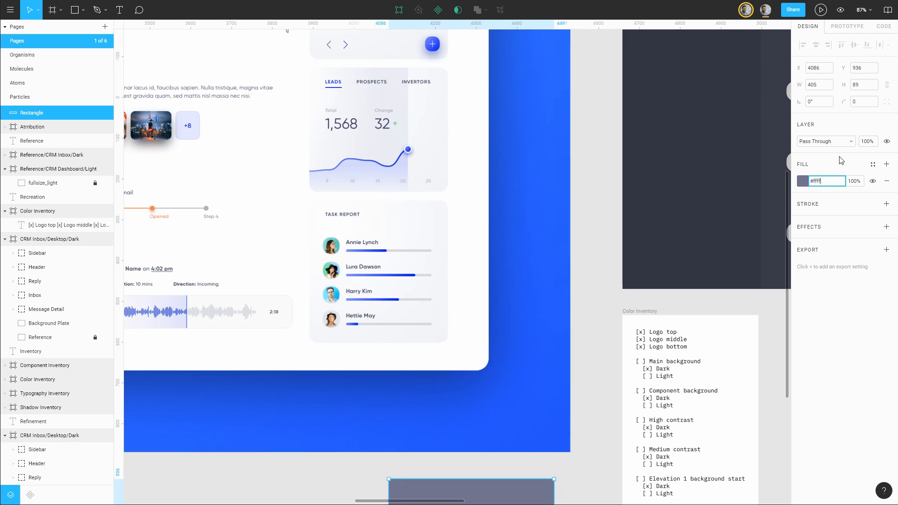
text(ff)
key(Return)
- Save the rectangle's white fill as a new color style named "Elevation 1/Background/Start/Light"
click(873, 164)
click(883, 186)
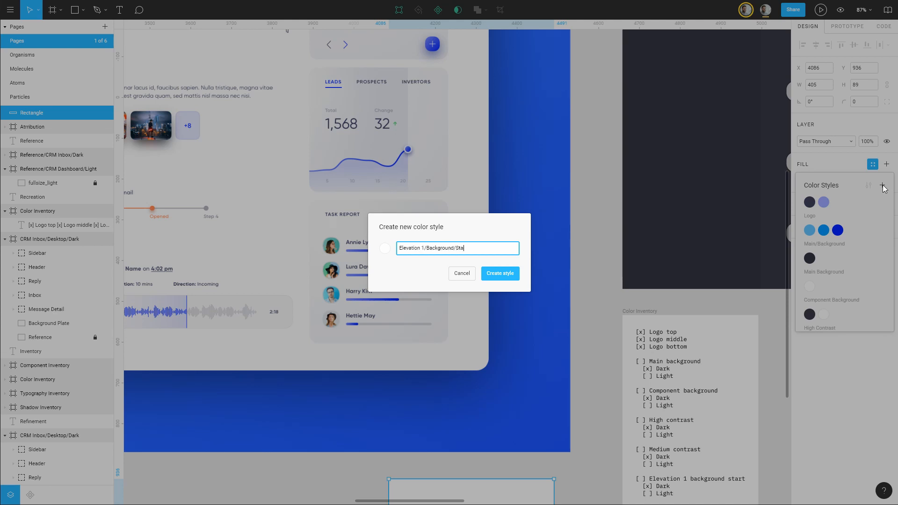
text(t/Ligh)
key(Return)
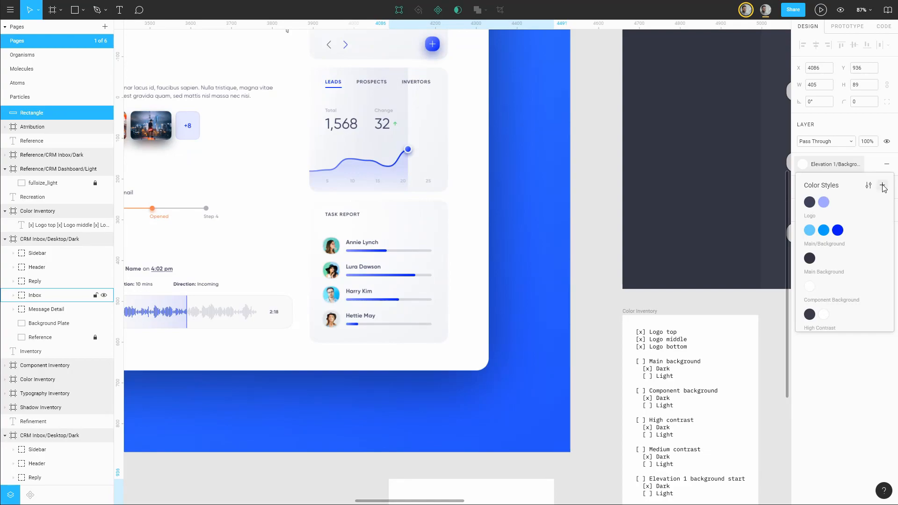
- Save the same white fill as the light-theme color style for "Elevation 2/Background/Start" and deselect the rectangle
click(882, 187)
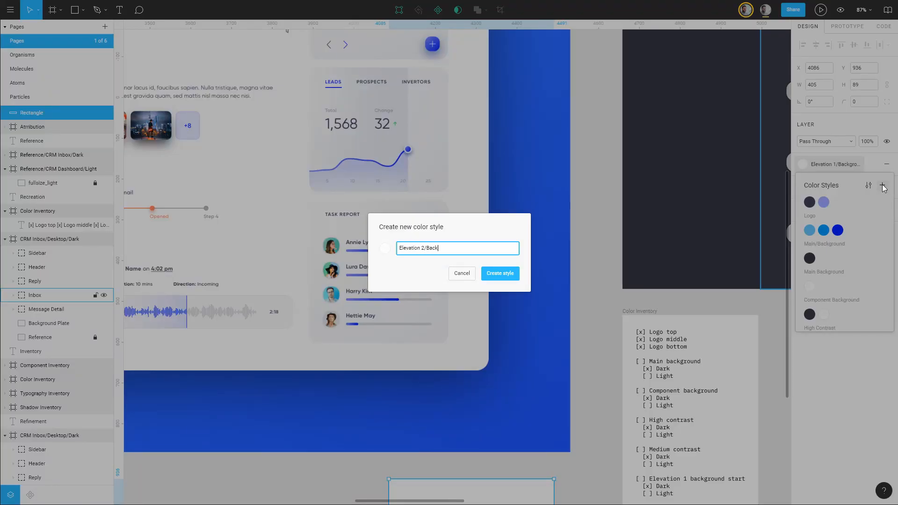
text(Elevation 2/Background/Star)
key(Return)
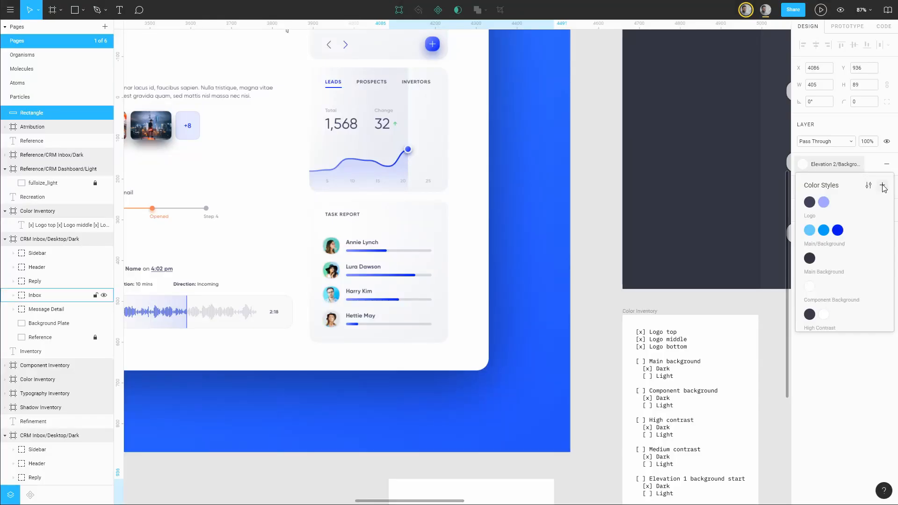
click(601, 288)
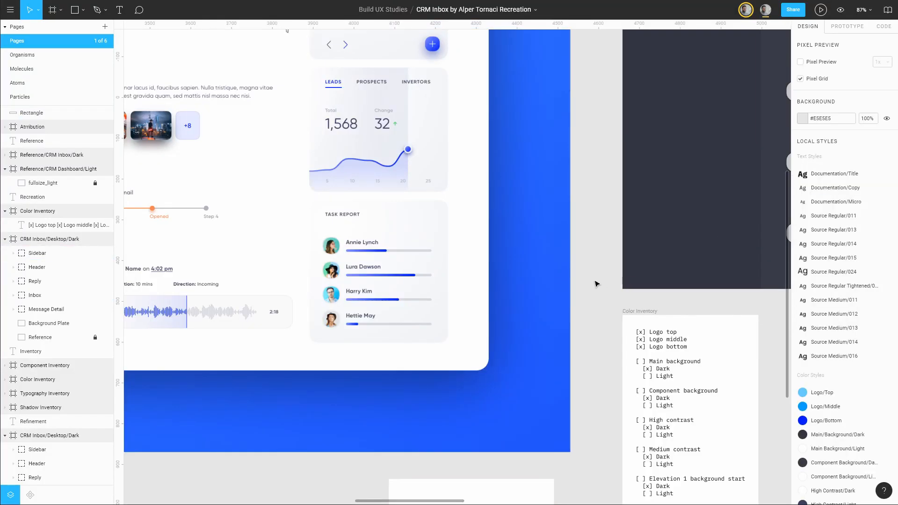
- Sample the pale gray near the lower end of the reference's Reminders card as the rectangle's fill with the eyedropper
scroll(457, 254, up, 3)
scroll(397, 154, up, 5)
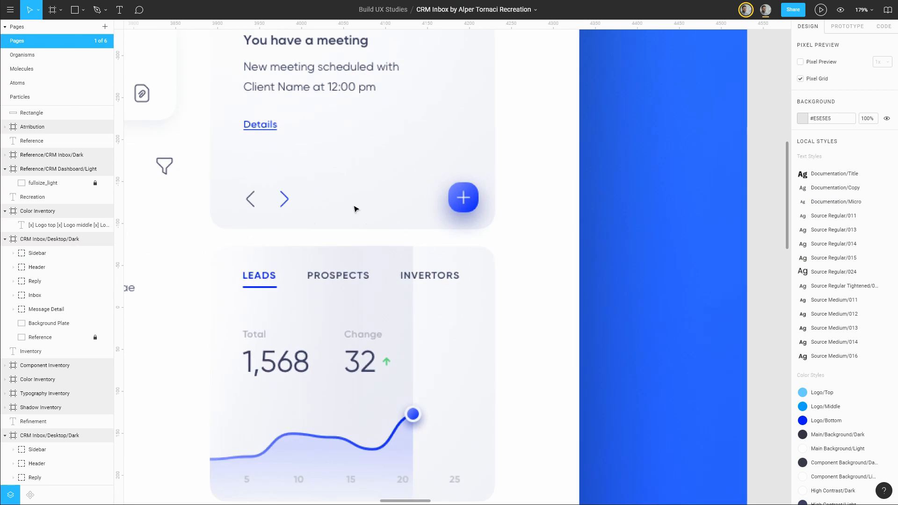
drag(366, 112, 464, 227)
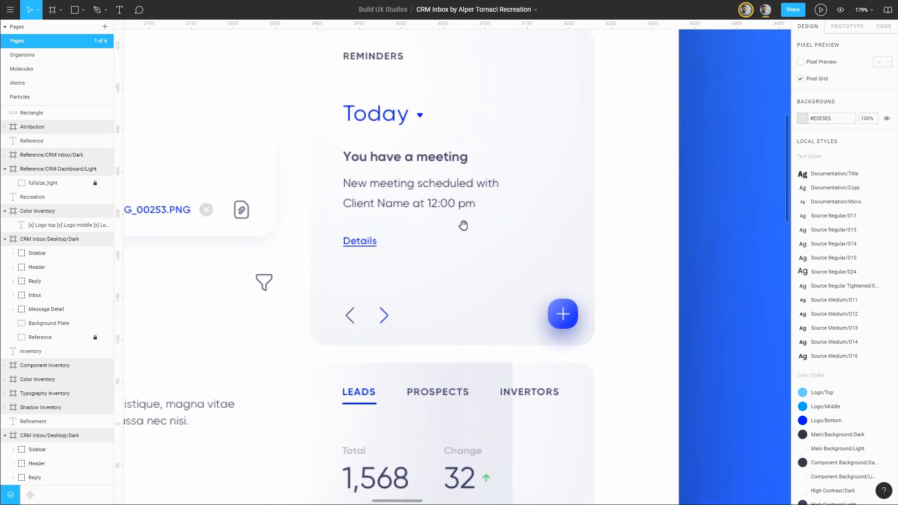
scroll(564, 309, down, 6)
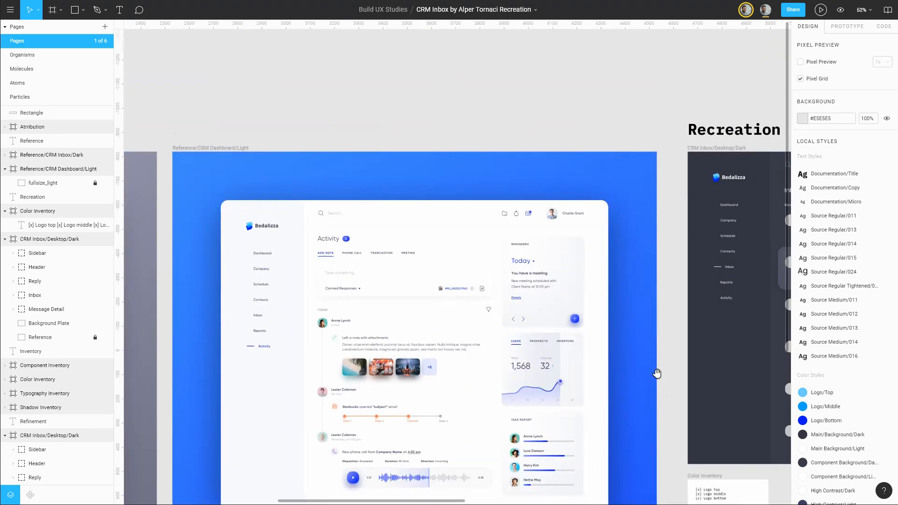
drag(657, 373, 615, 192)
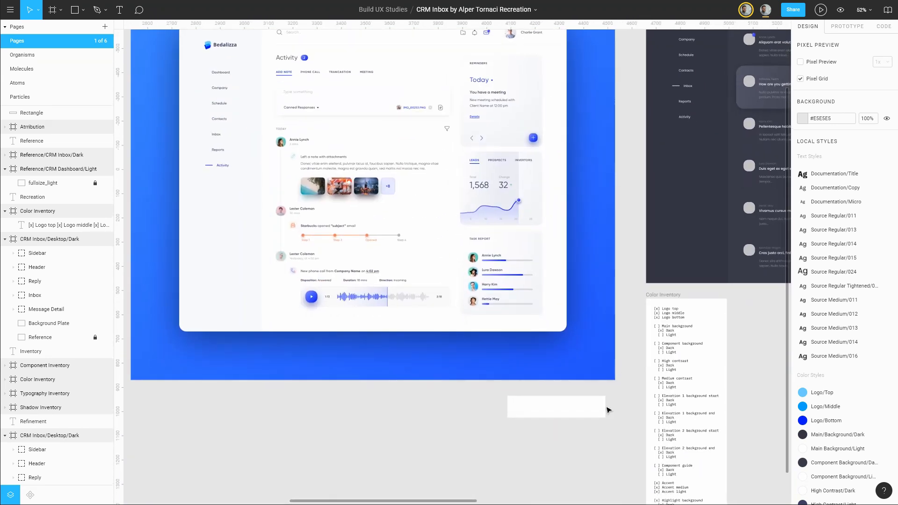
click(603, 407)
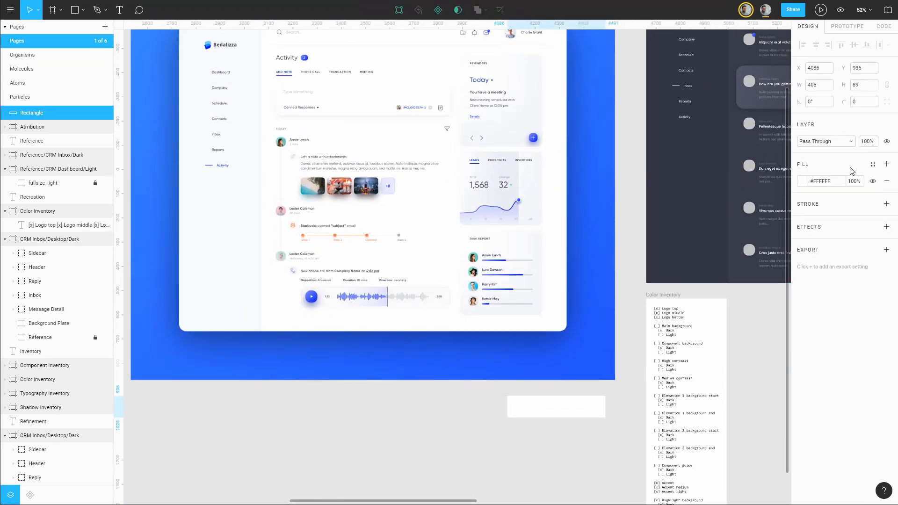
click(802, 181)
click(701, 311)
scroll(532, 156, up, 6)
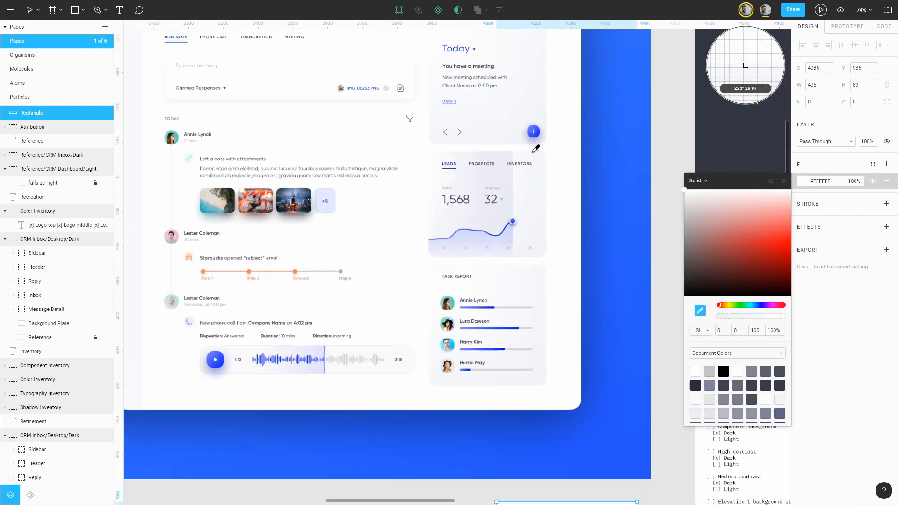
click(512, 132)
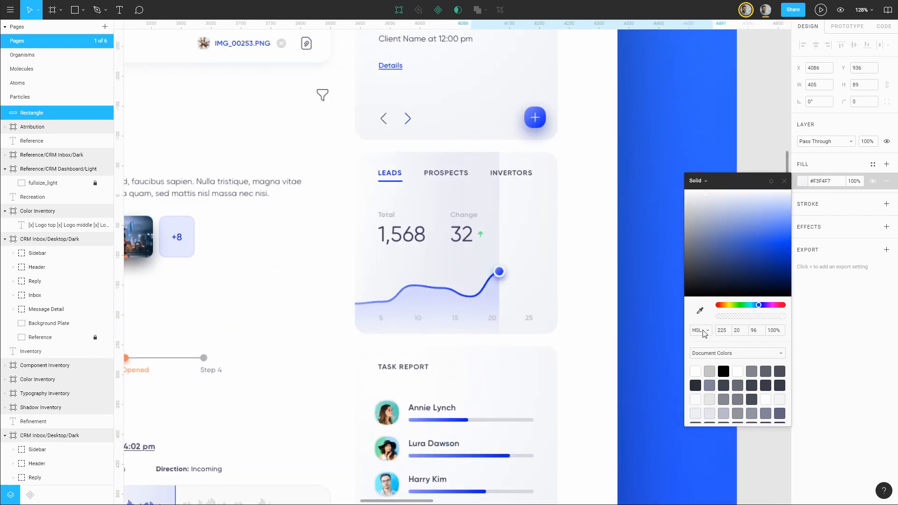
- Adjust the rectangle's fill to HSL 234, 26, 95, giving EEEFF5
click(727, 333)
text(234)
key(Return)
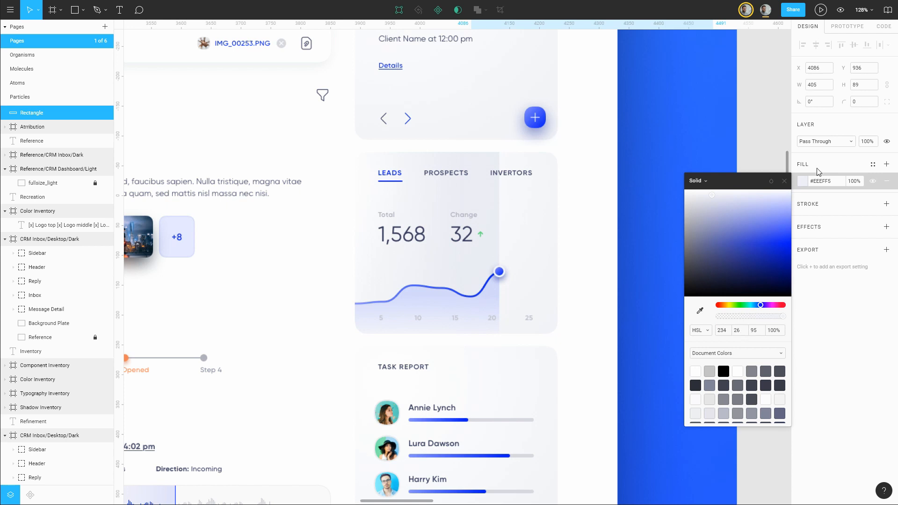
click(832, 183)
- Move the sample rectangle onto the light dashboard reference, just below the Task Report card
scroll(663, 310, down, 8)
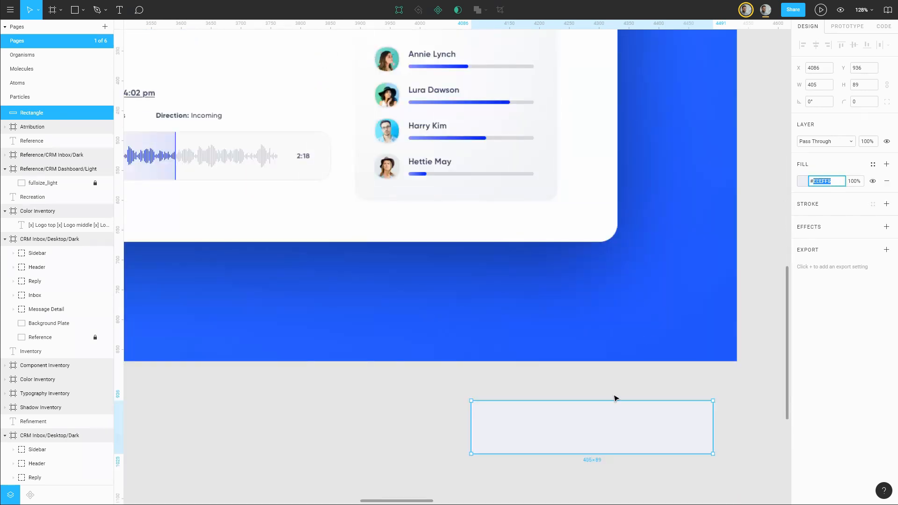
drag(616, 444, 542, 247)
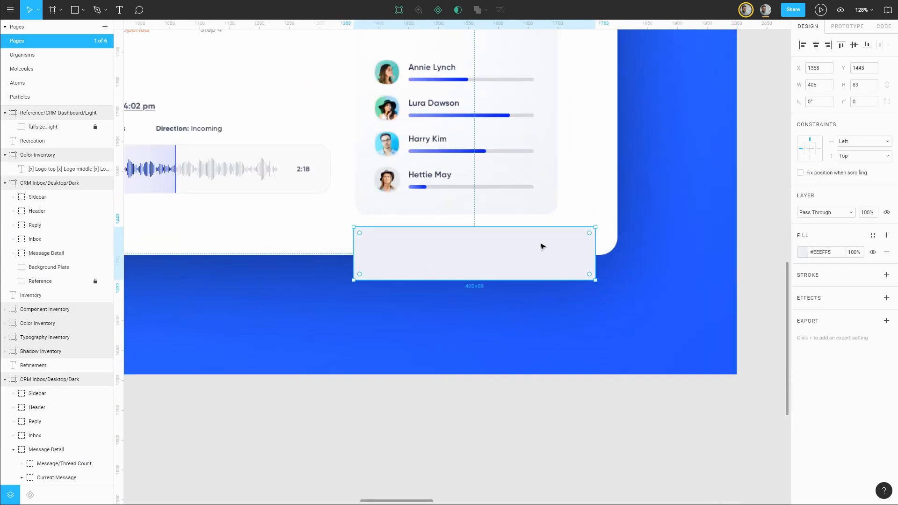
scroll(543, 246, up, 1)
click(585, 229)
click(538, 291)
scroll(511, 289, up, 2)
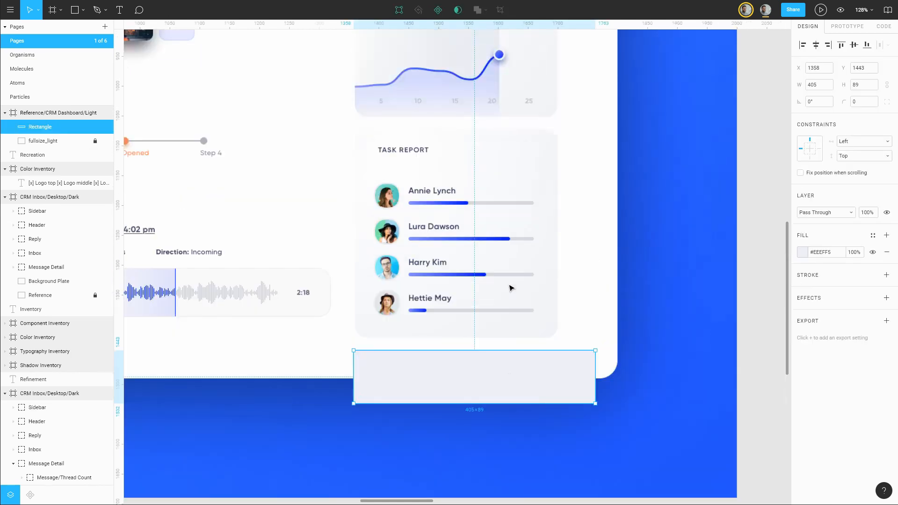
- Narrow the rectangle to about 122 px wide and place it over the Leads card's upper corner to compare colors
drag(594, 371, 536, 147)
scroll(575, 244, up, 5)
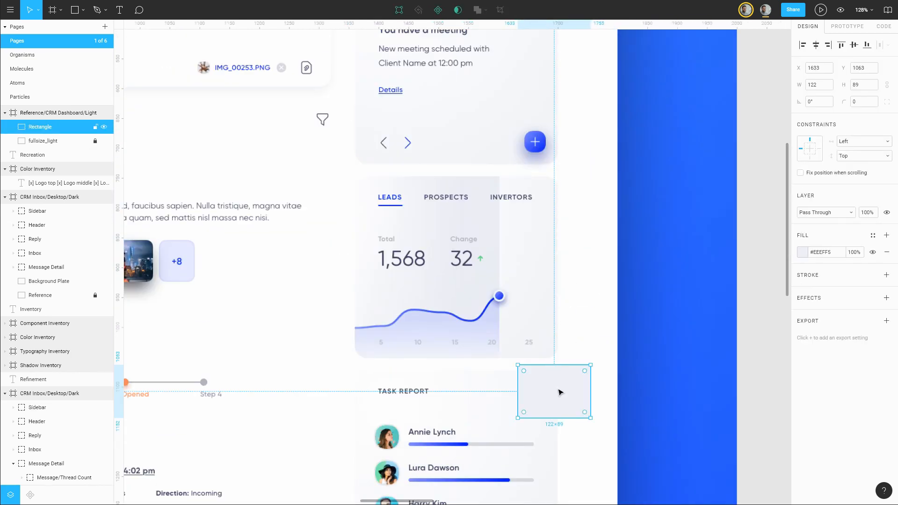
drag(559, 392, 563, 196)
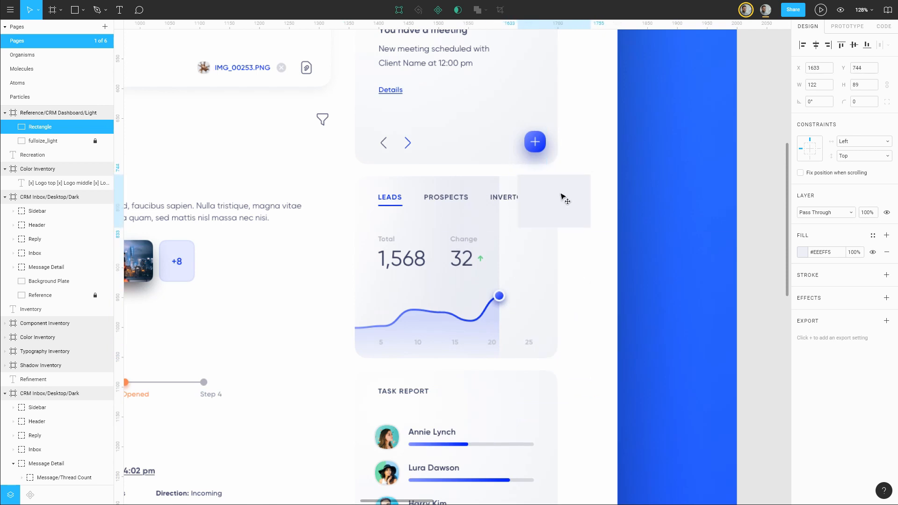
click(764, 167)
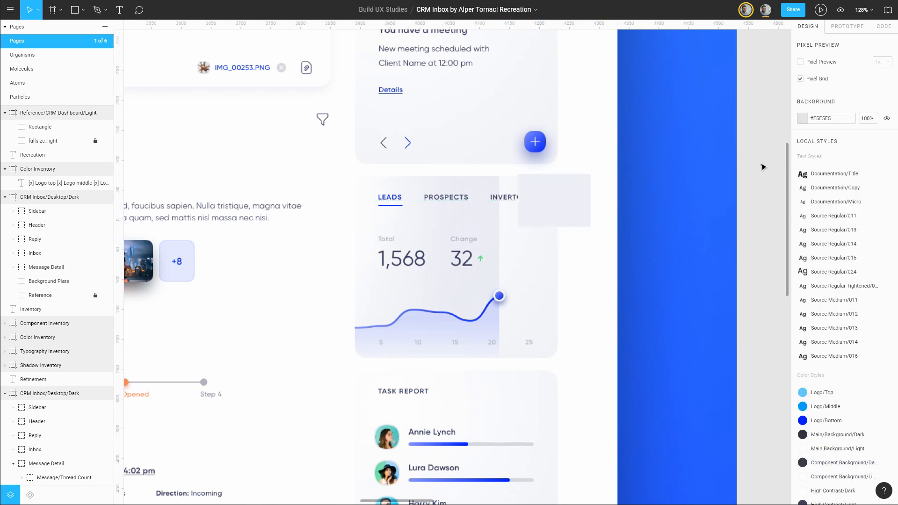
- Save the rectangle's EEEFF5 fill as a new color style named "Elevation 1/Background/End"
click(562, 214)
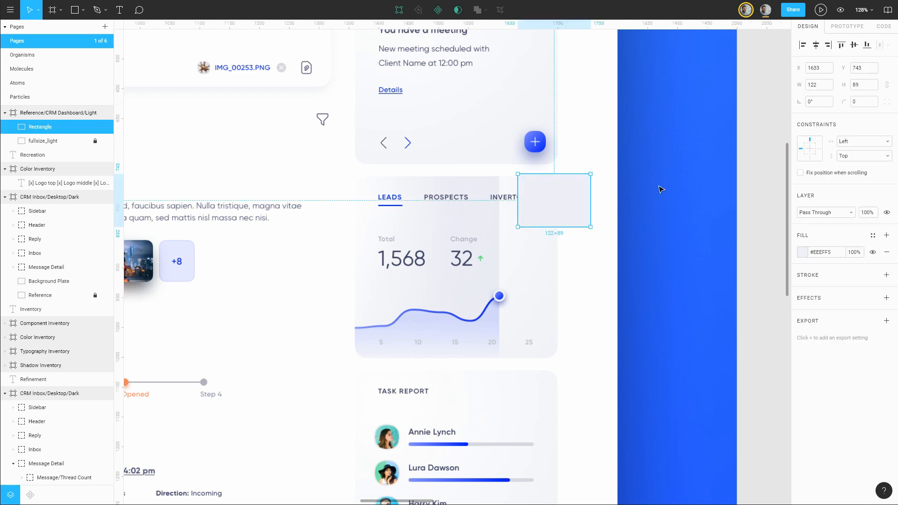
click(872, 235)
click(882, 257)
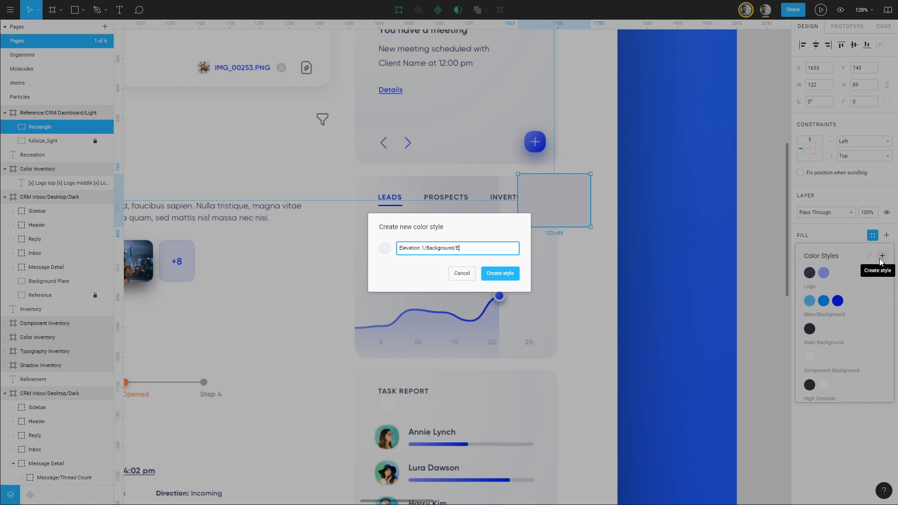
text(Elevation 1/Background/E)
key(Return)
- Save the same EEEFF5 fill as the light-theme color style for "Elevation 2/Background/End" and deselect the rectangle
click(882, 256)
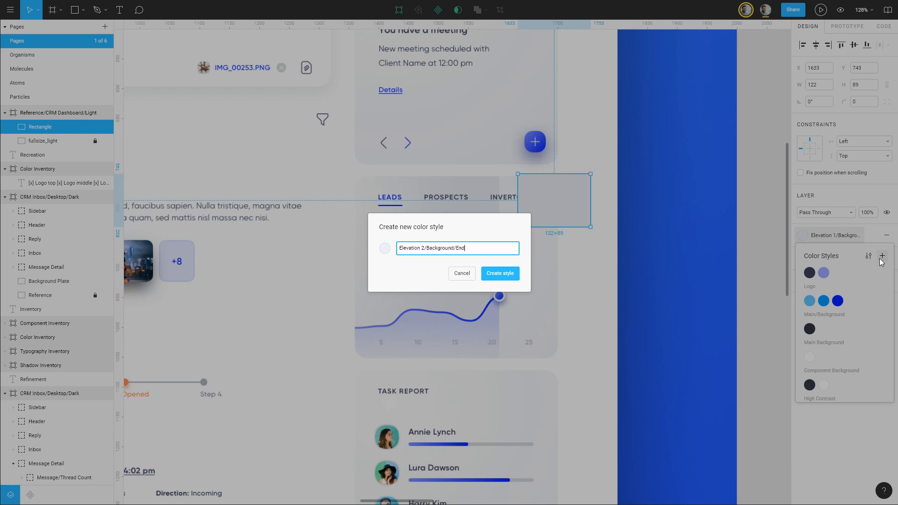
key(Return)
key(Escape)
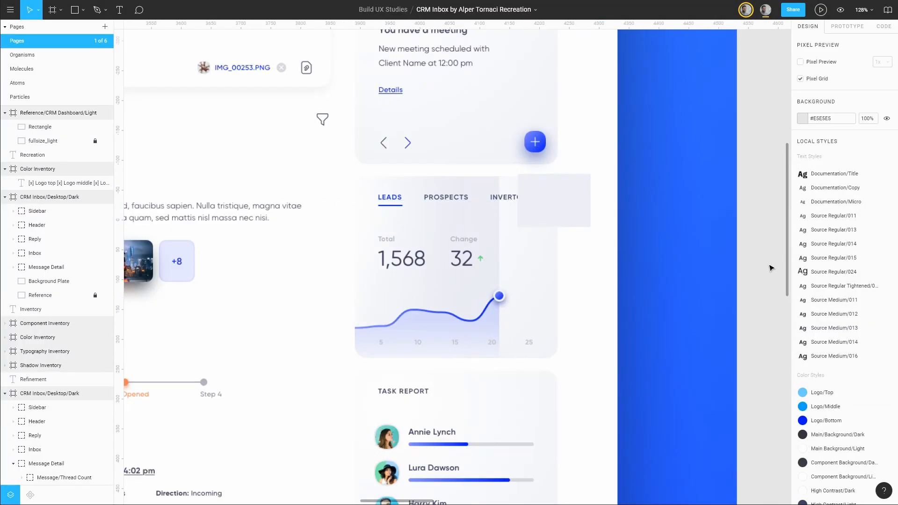
scroll(839, 325, down, 6)
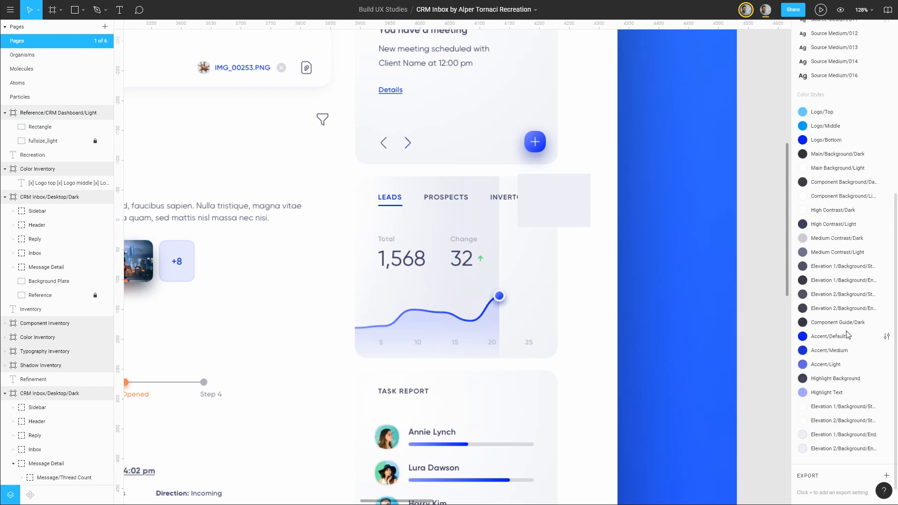
- Check the names of the light-theme elevation styles and extend the "Elevation 1/Background/End" name to mark it as the light variant
click(885, 409)
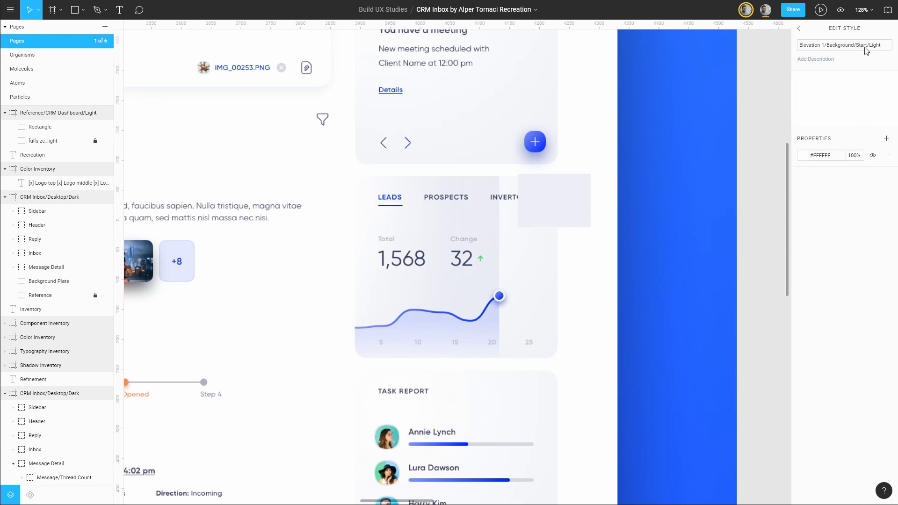
click(798, 29)
click(871, 44)
scroll(861, 299, down, 5)
click(886, 315)
click(798, 29)
scroll(856, 410, down, 5)
click(885, 330)
click(797, 29)
scroll(860, 337, down, 5)
click(885, 343)
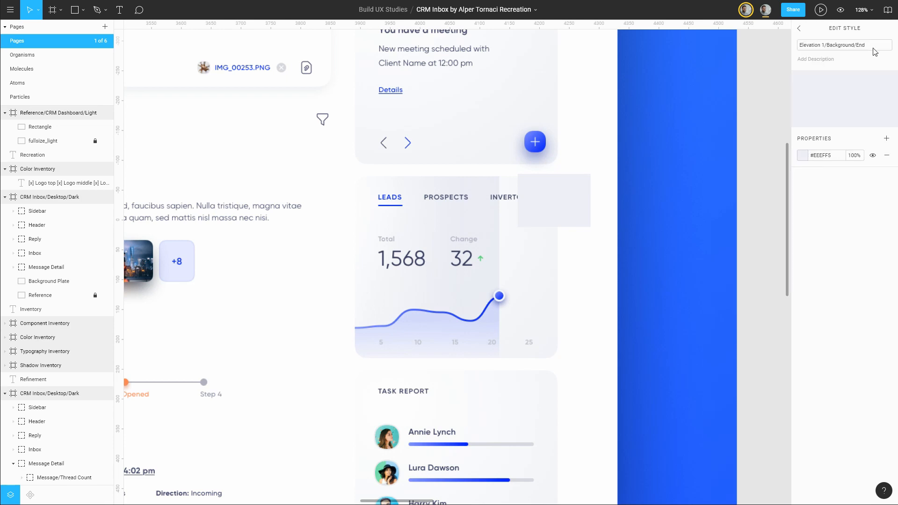
click(799, 29)
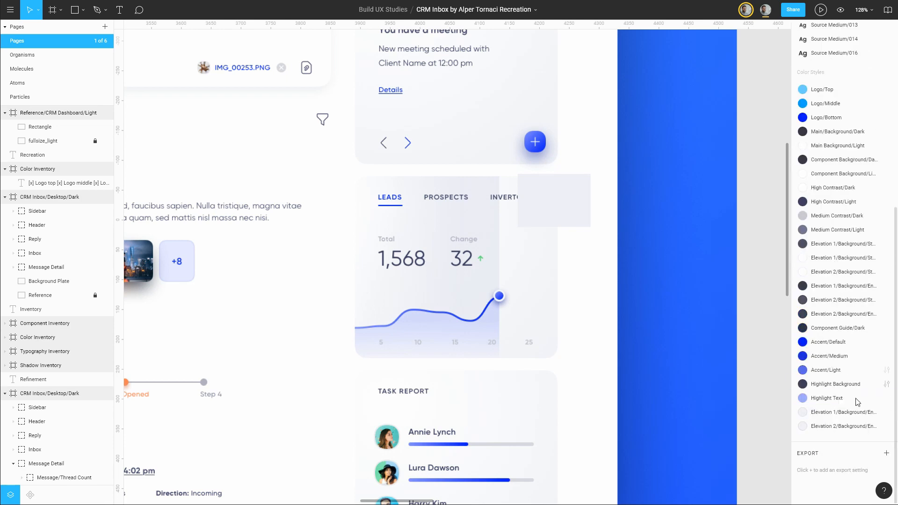
- Reorder the color styles so each light Elevation 1 and Elevation 2 background variant sits directly below its dark counterpart
drag(854, 270, 856, 307)
drag(858, 412, 856, 280)
drag(852, 425, 845, 335)
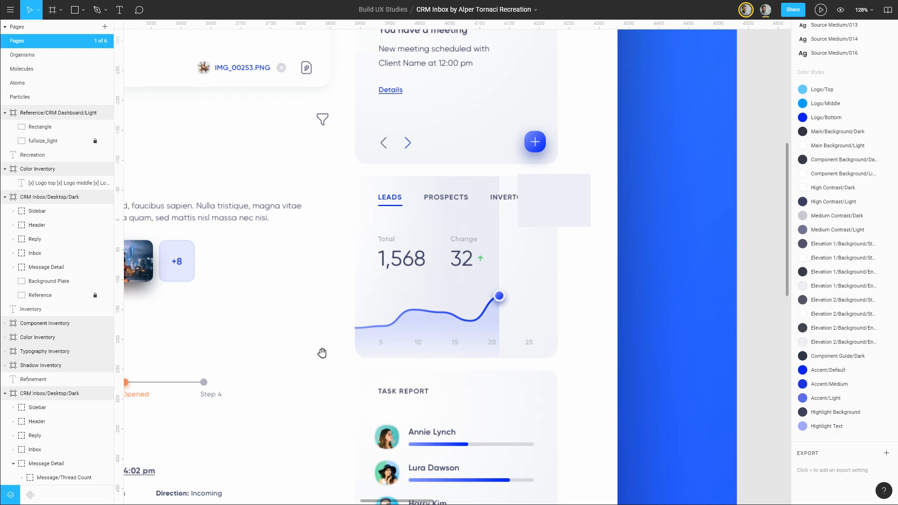
- Examine the activity timeline and its vertical guide line on the light dashboard reference
drag(322, 354, 635, 292)
drag(497, 282, 646, 308)
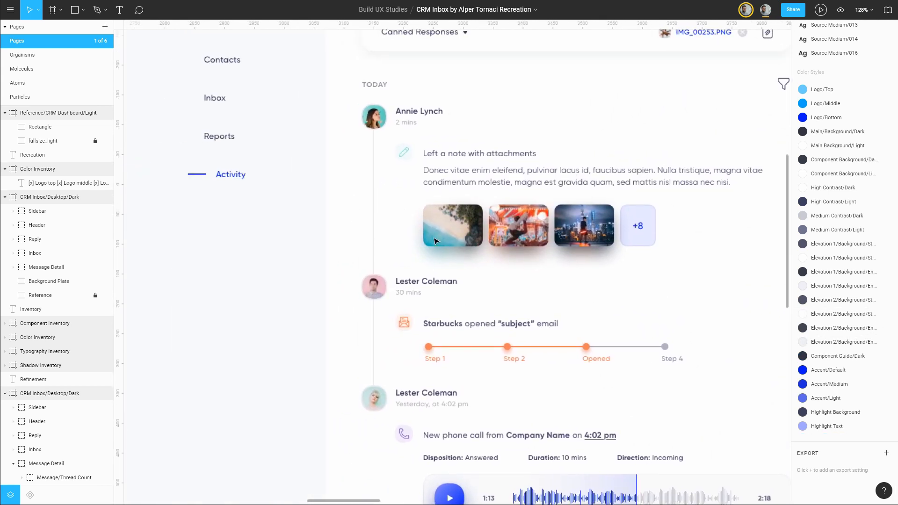
scroll(380, 128, up, 4)
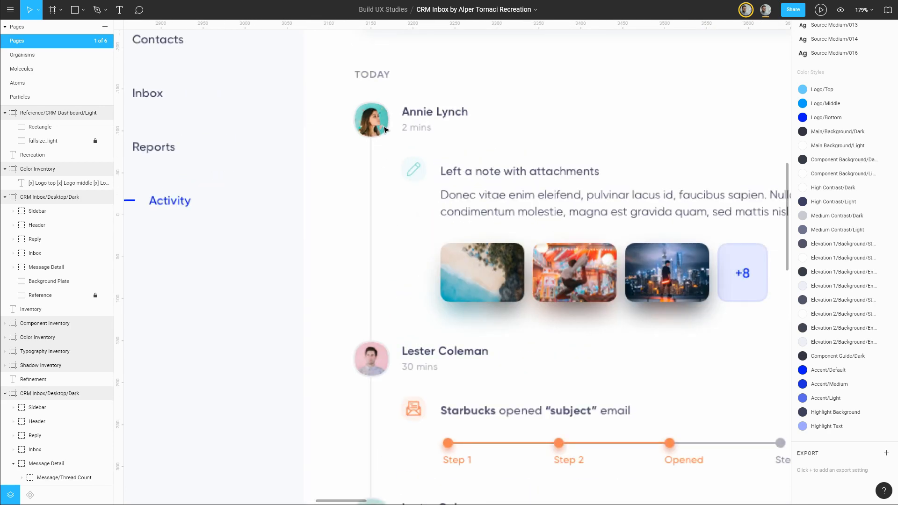
scroll(356, 300, up, 4)
scroll(357, 305, down, 2)
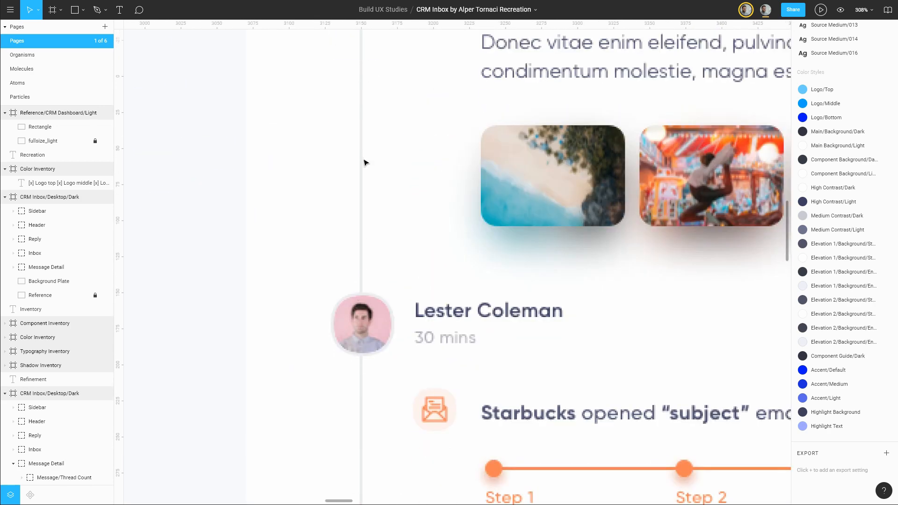
scroll(363, 261, up, 2)
scroll(365, 220, up, 2)
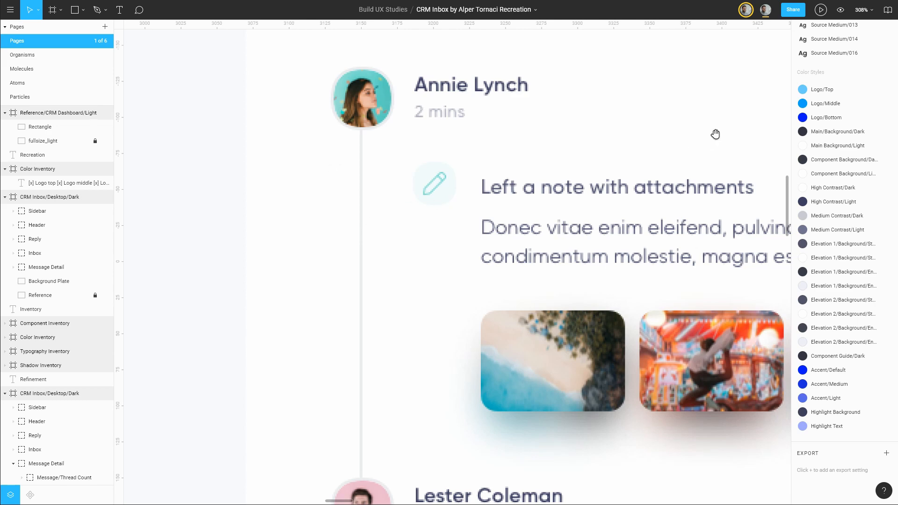
drag(716, 134, 254, 321)
scroll(643, 218, down, 4)
scroll(644, 220, down, 2)
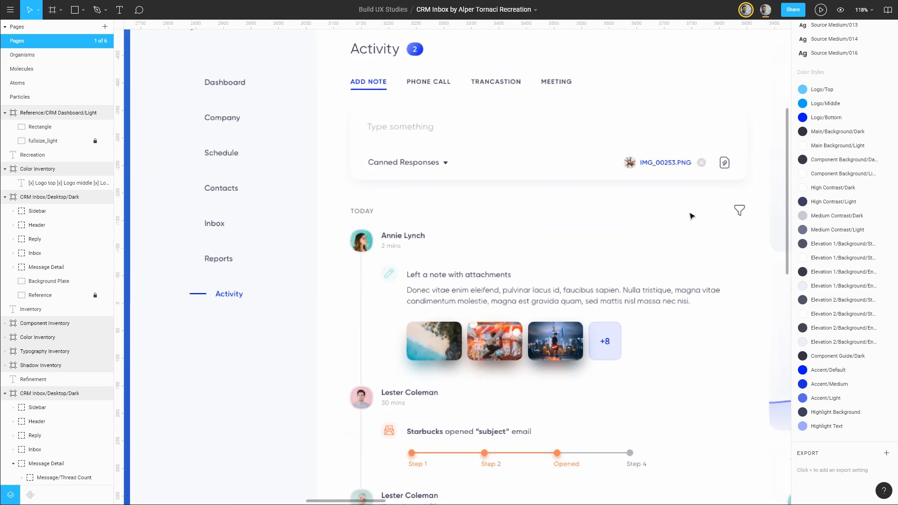
scroll(692, 215, right, 6)
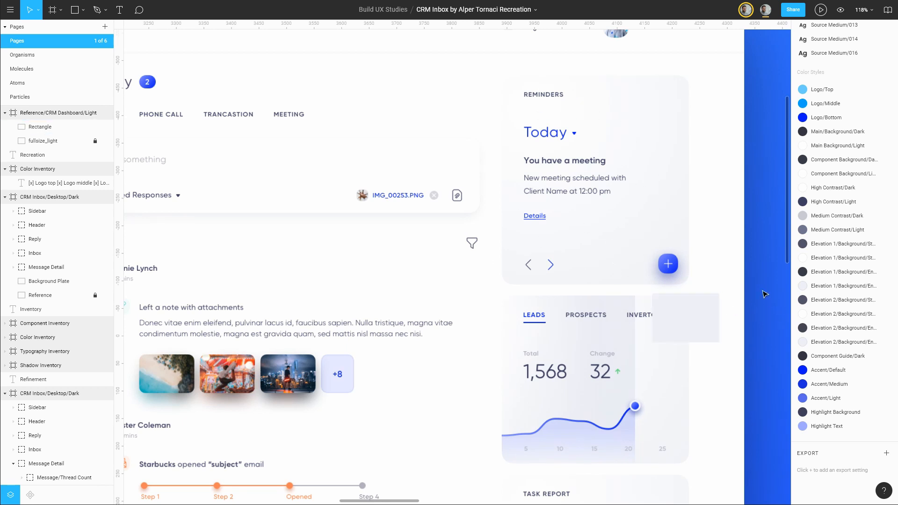
- Detach the color style from the sample rectangle and save its EEEFF5 fill as a new color style named "Component Guide/Light"
scroll(765, 294, right, 5)
click(494, 338)
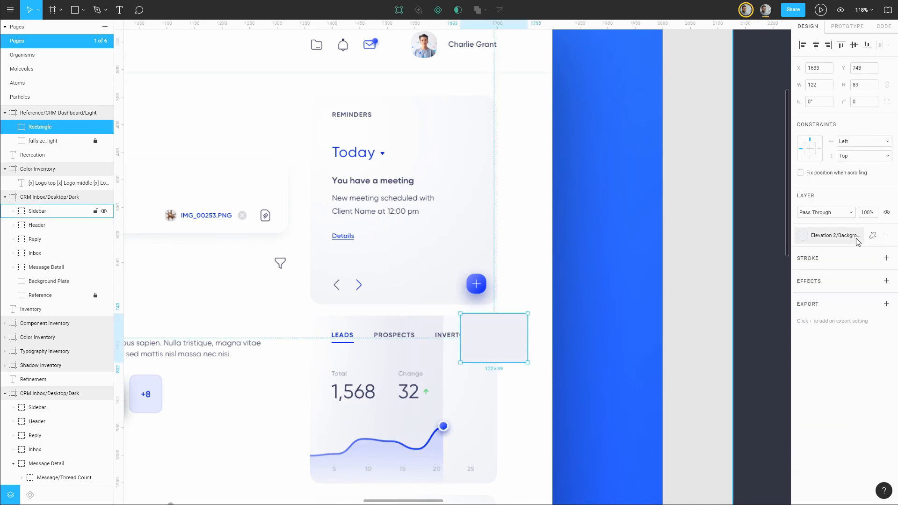
click(873, 235)
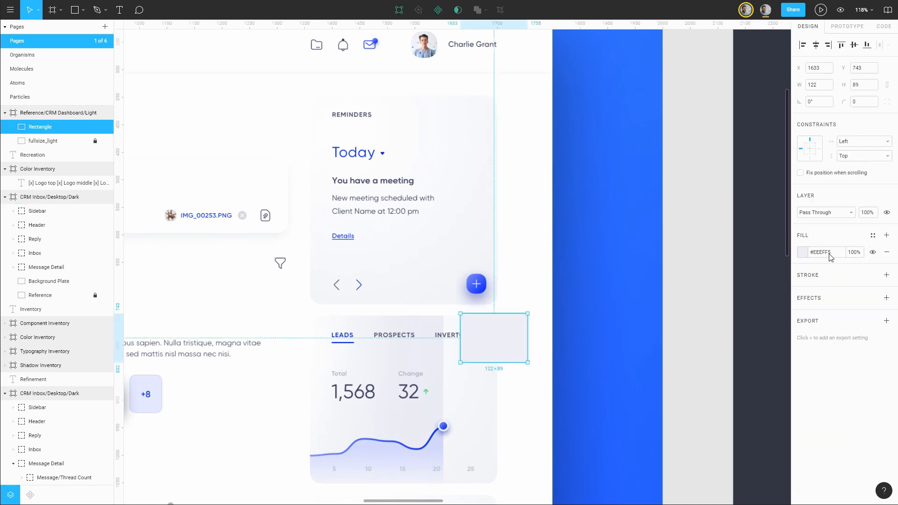
click(873, 235)
click(883, 257)
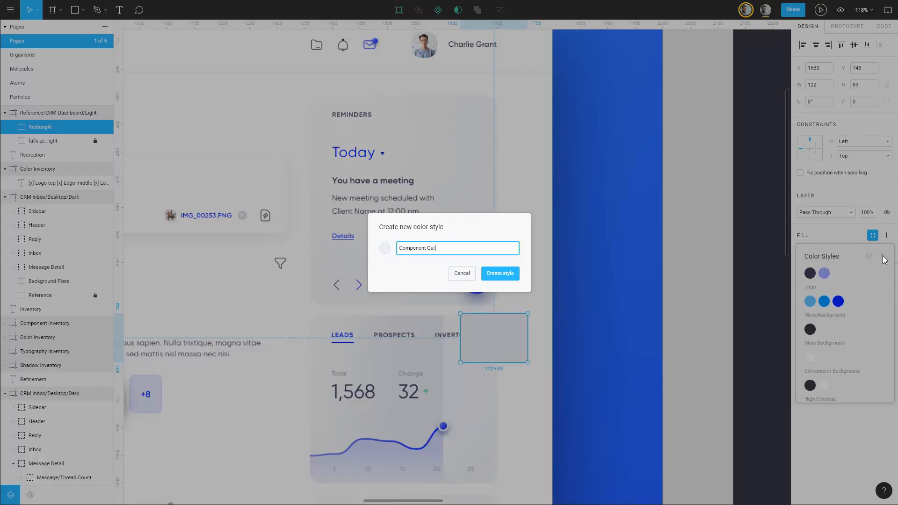
text(Component Guide/Light)
key(Return)
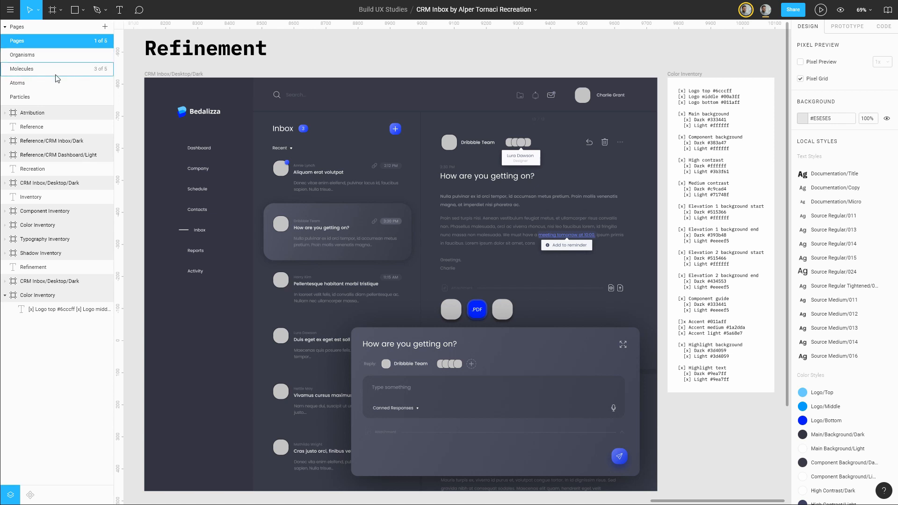
- Open the Particles page containing the Spacing and Colors frames
click(30, 97)
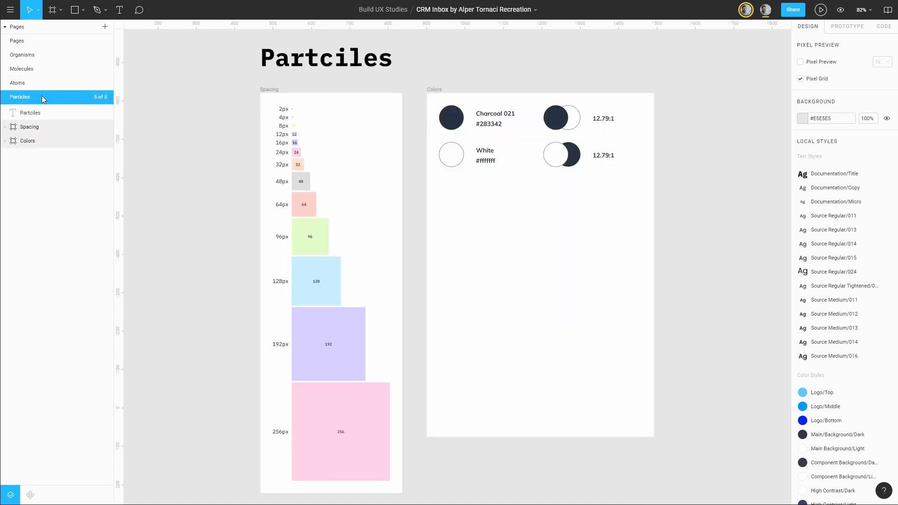